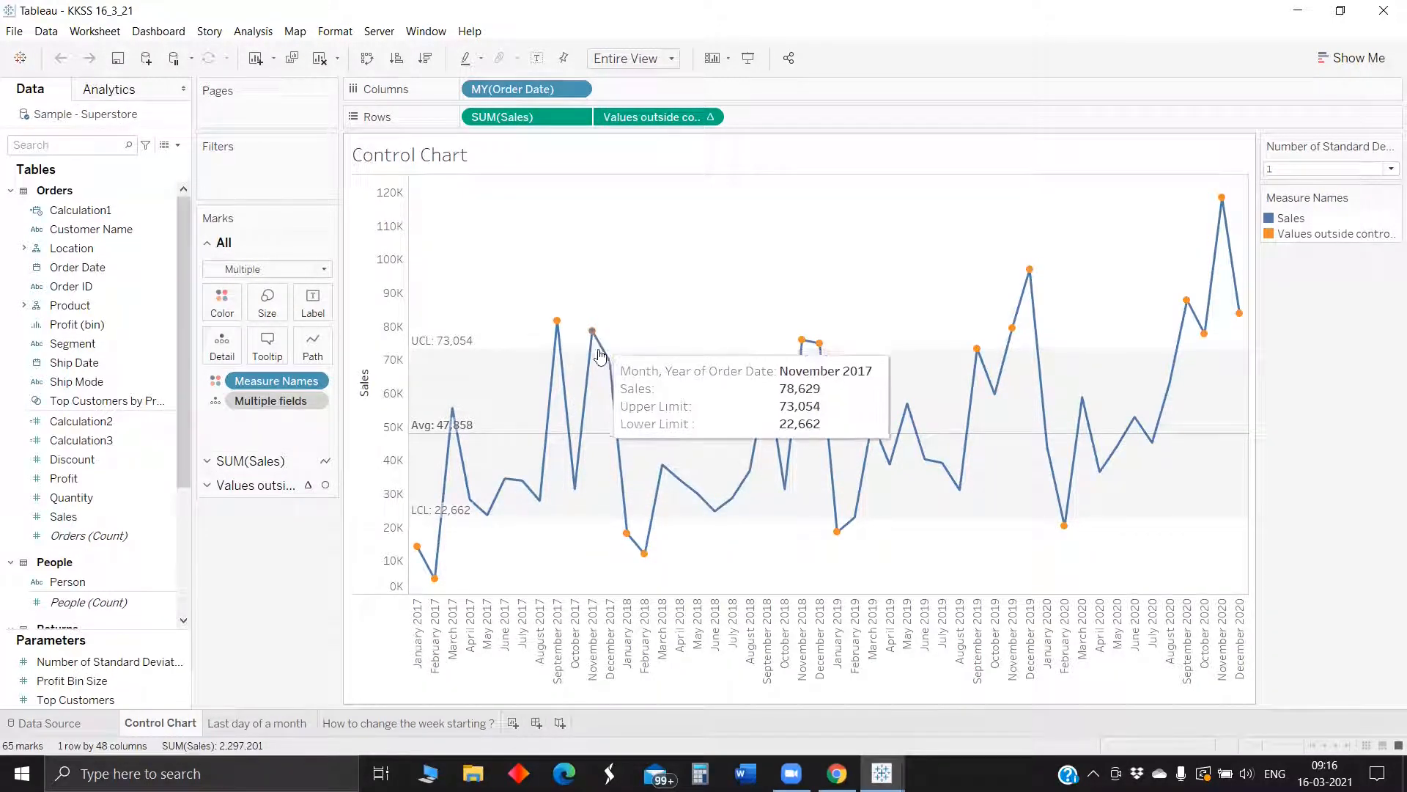
Examine the finished control chart's out-of-limit points, average line and control limits with the standard deviation parameter at 1.
mouse_move(601, 361)
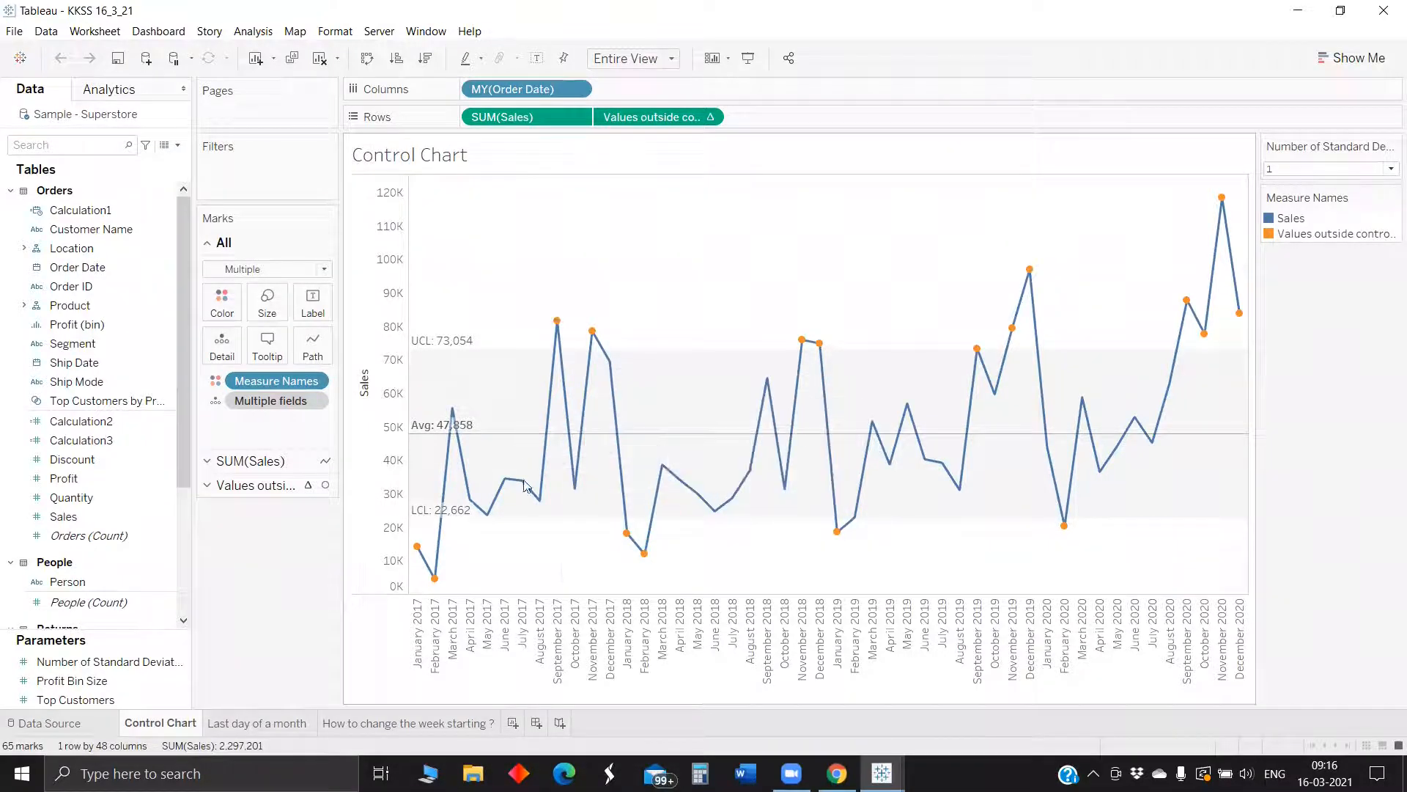
mouse_move(629, 513)
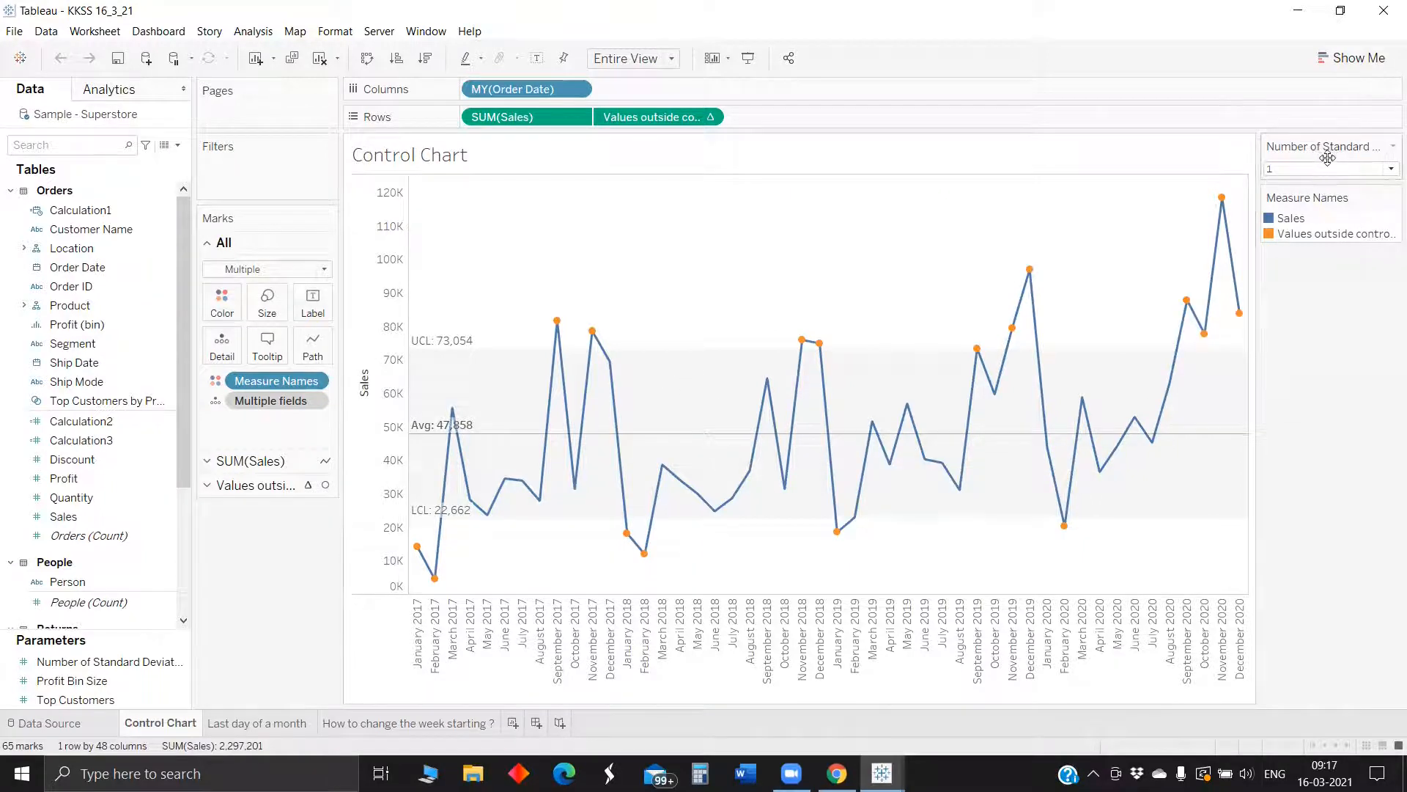
mouse_move(487, 441)
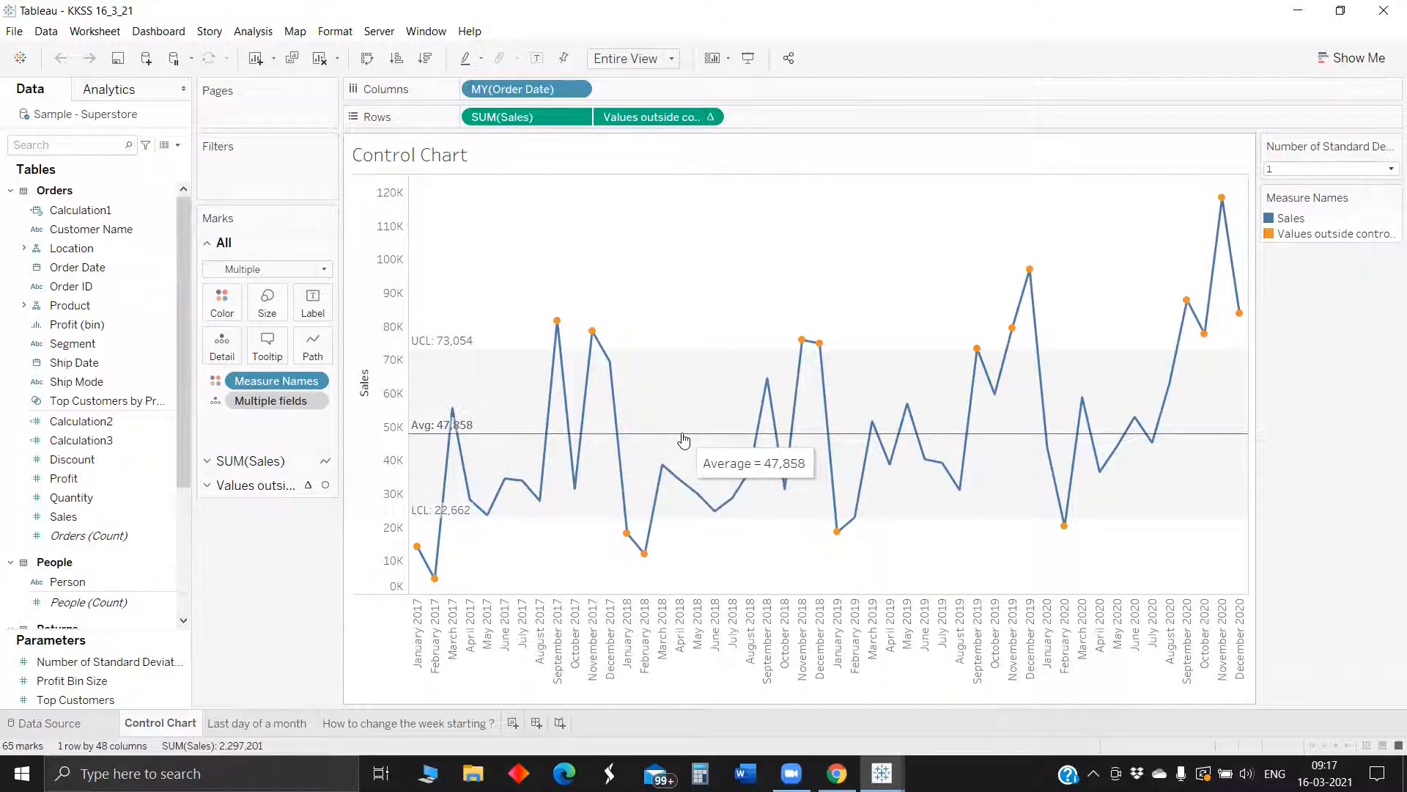
click(1287, 168)
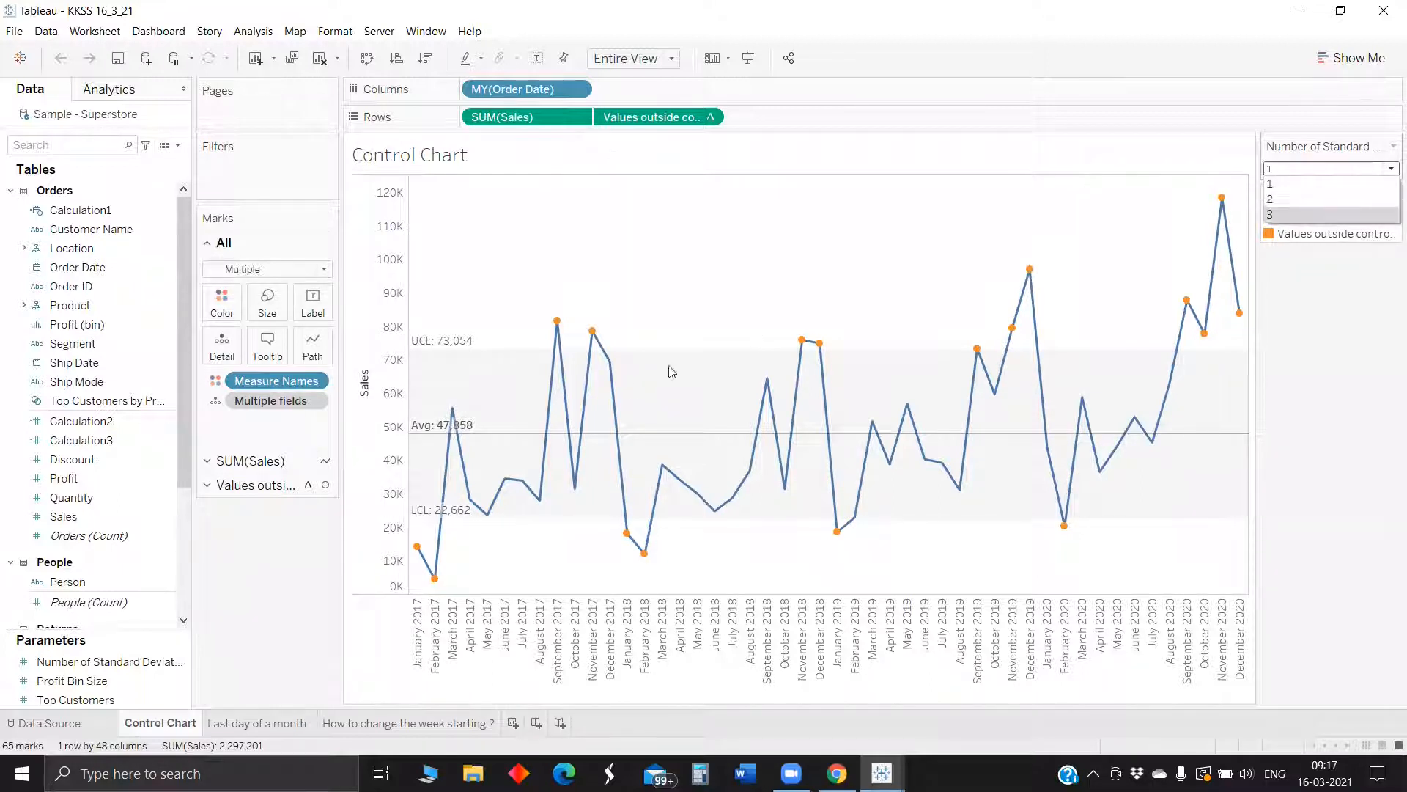
click(1297, 183)
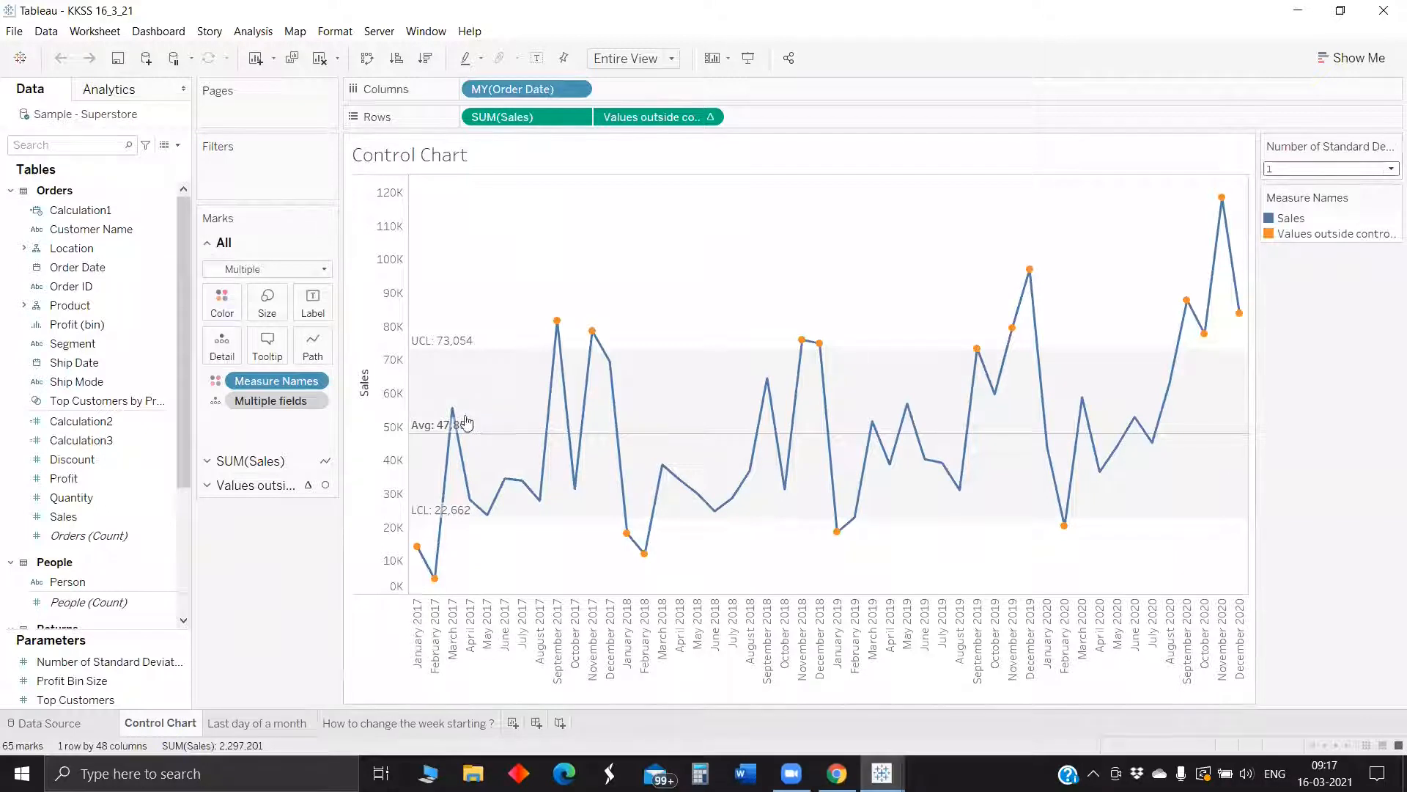
mouse_move(436, 348)
mouse_move(467, 523)
Set the control chart's number of standard deviations parameter to 2 and inspect the control limits.
click(1304, 173)
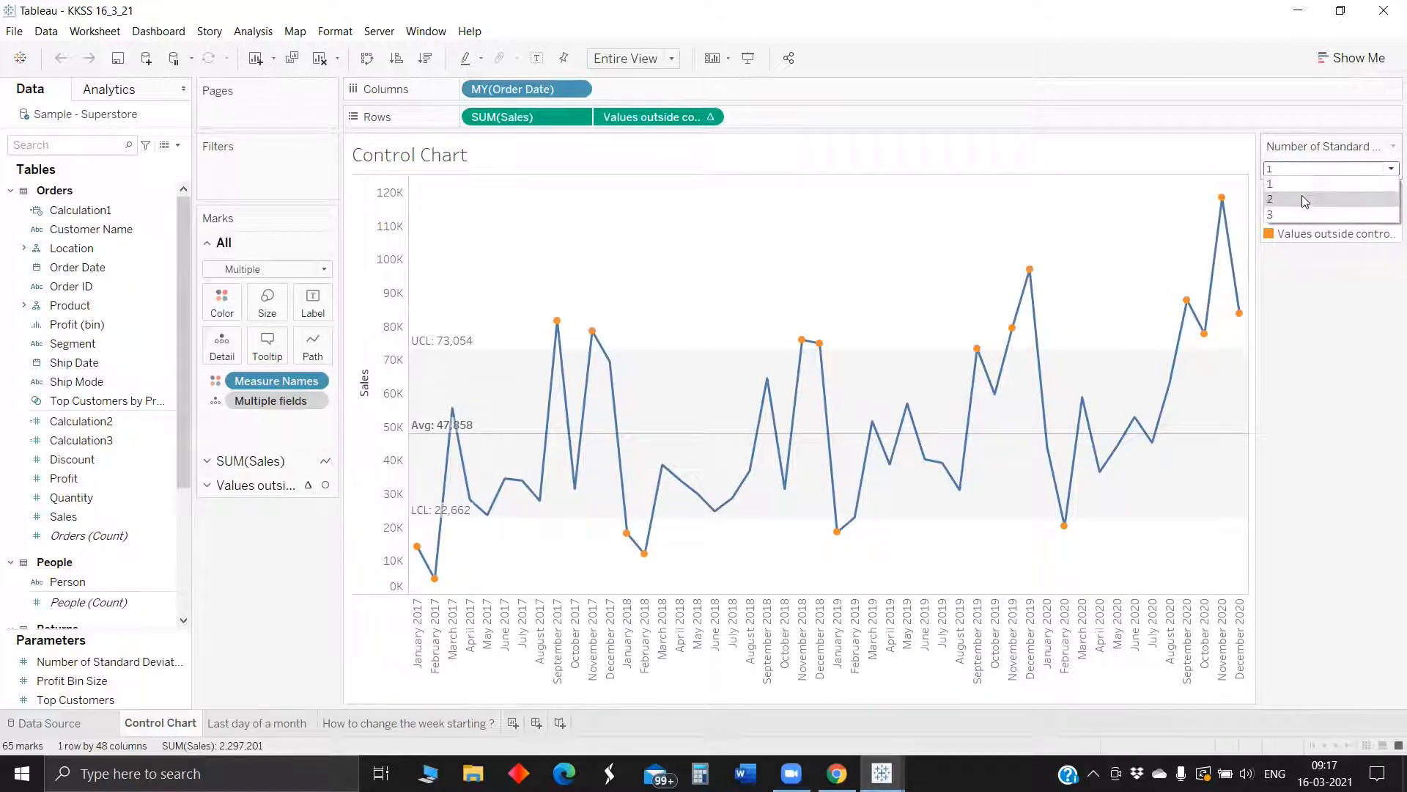
click(1302, 195)
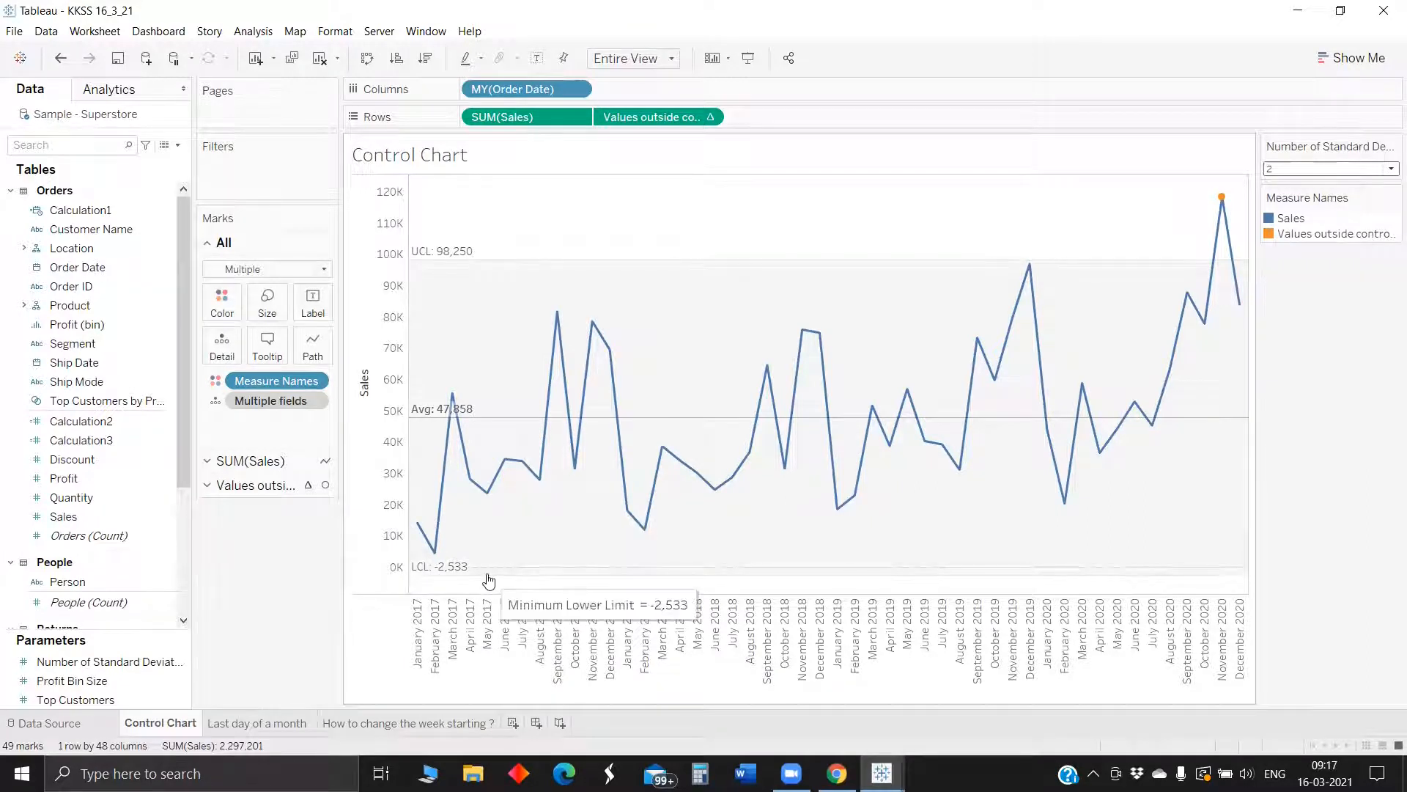
mouse_move(667, 425)
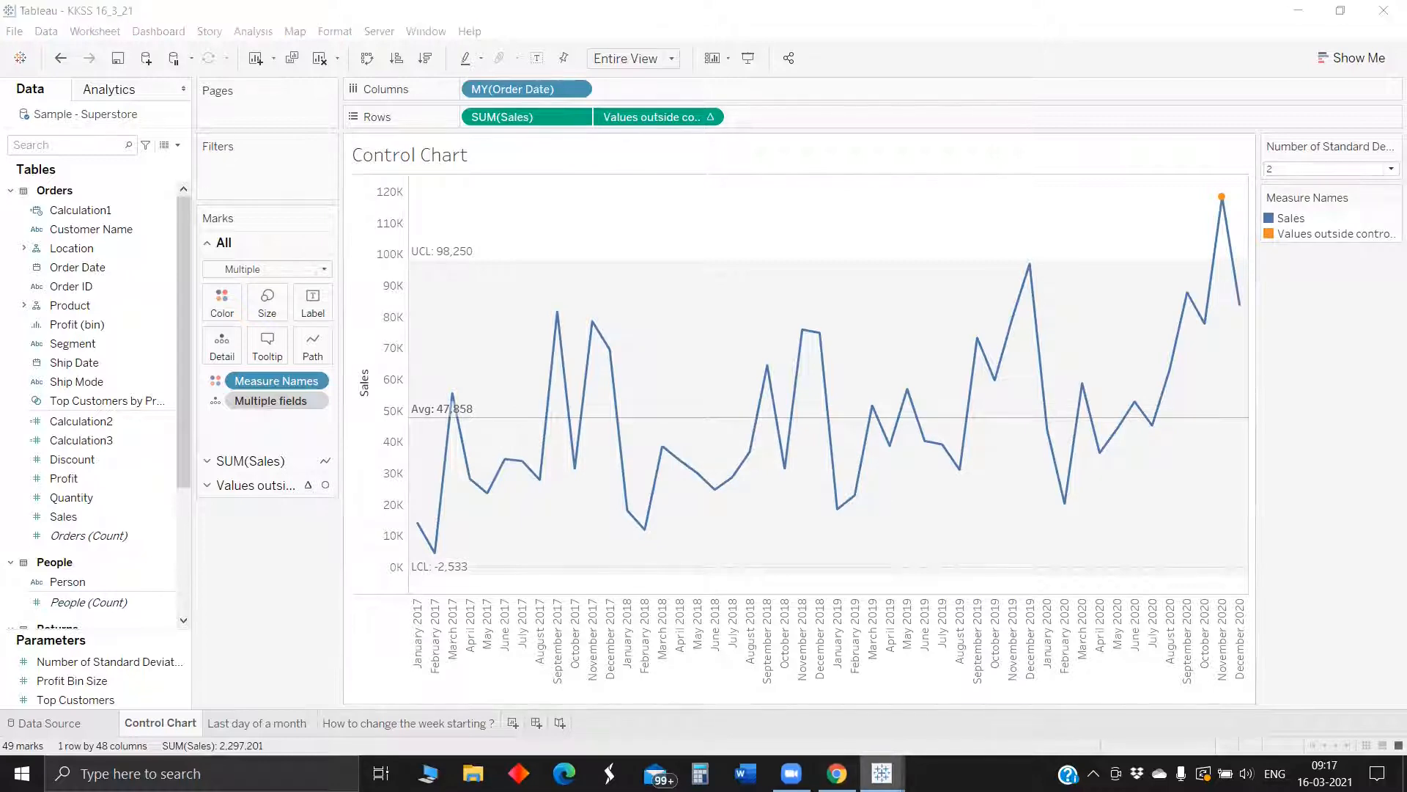
Switch to the blank Book1 workbook and maximize its window.
mouse_move(882, 773)
click(982, 693)
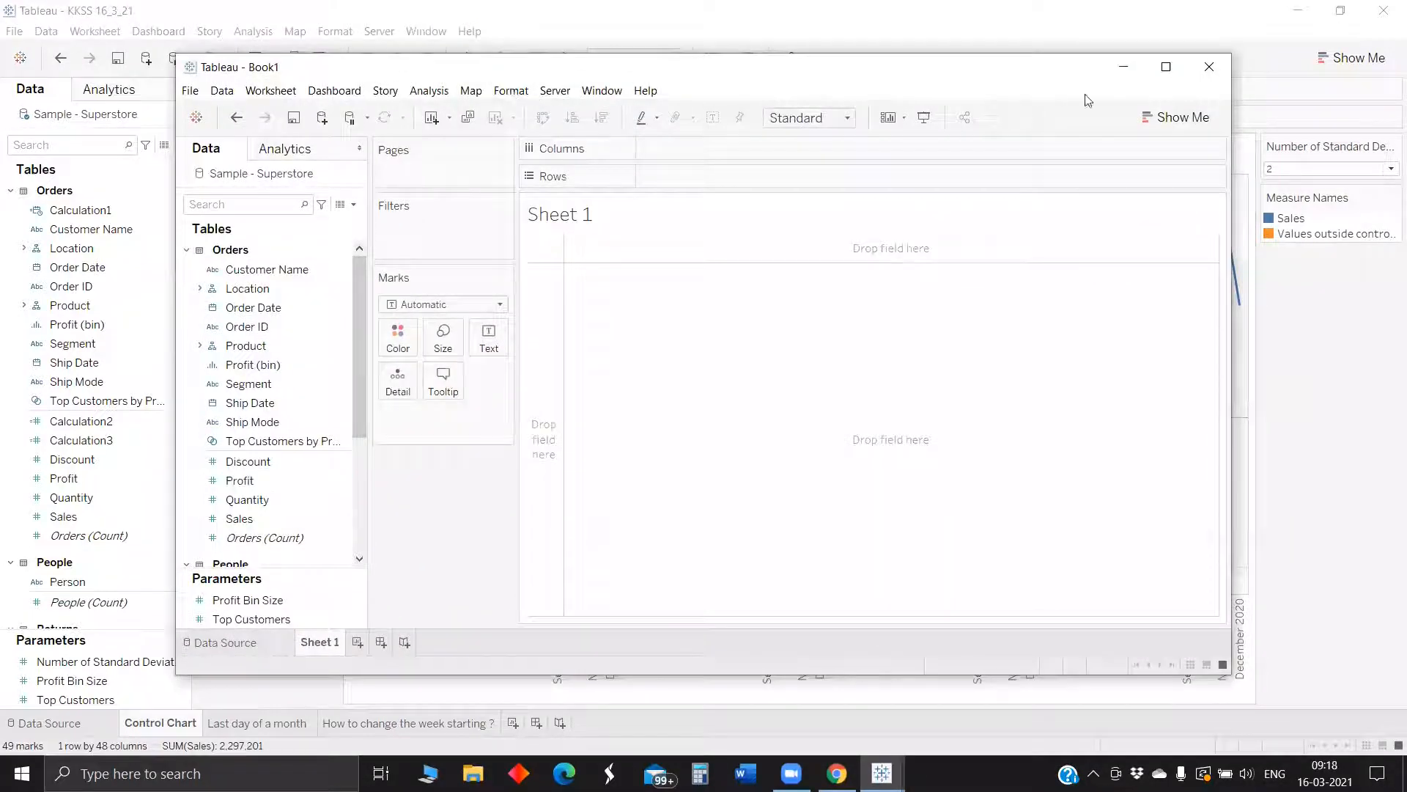
click(1166, 67)
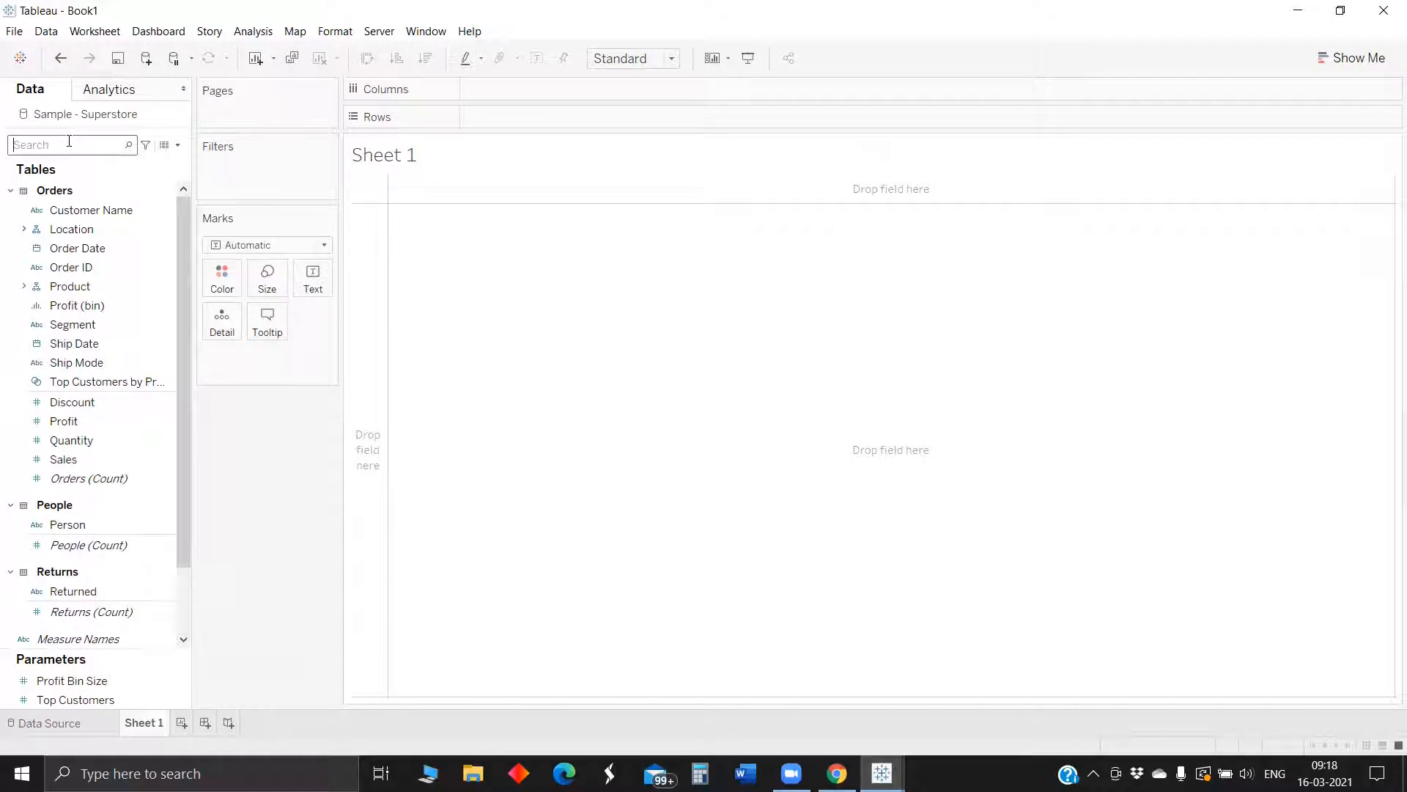
Plot Sales on Rows against Order Date on Columns, with the date set to continuous month and year.
text(sal)
drag(66, 218, 503, 117)
click(43, 140)
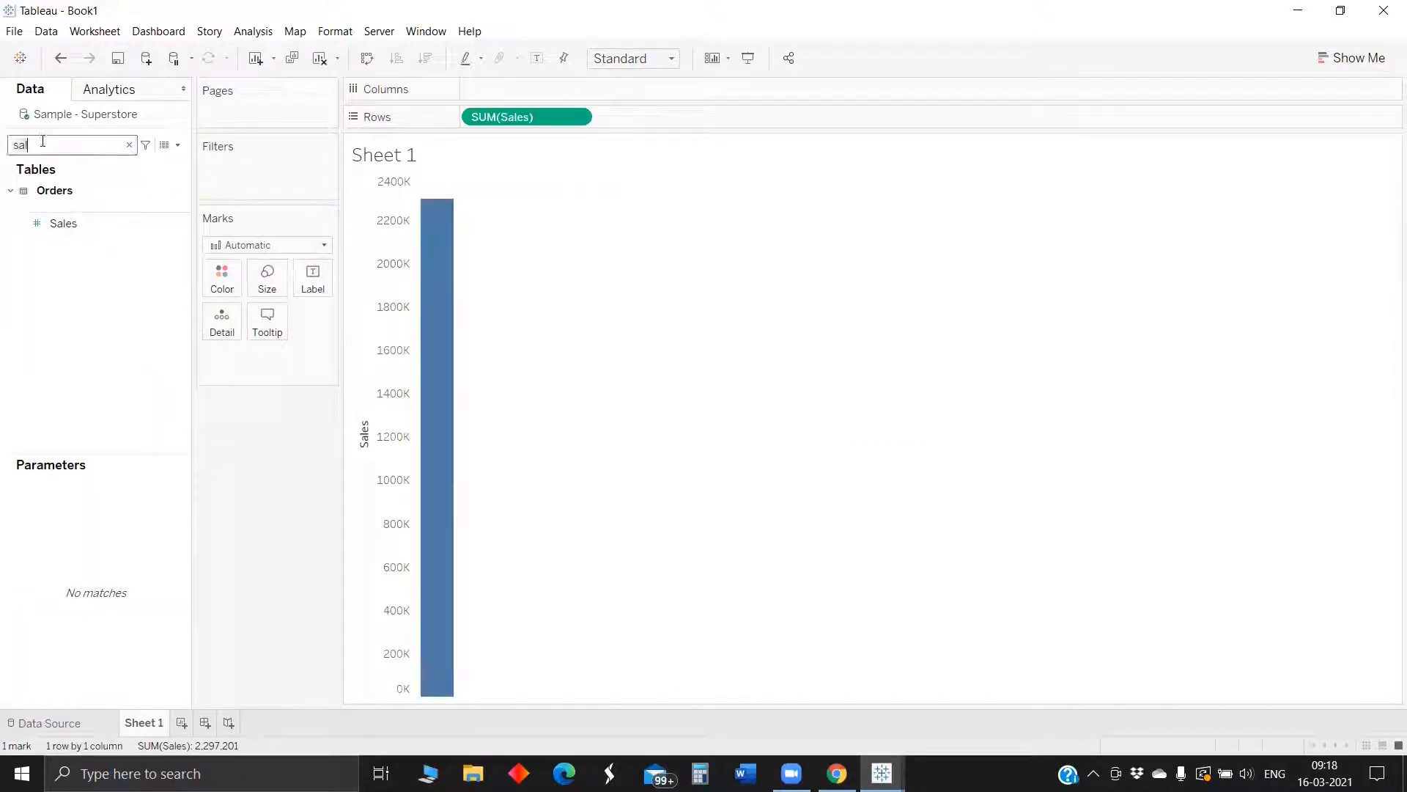
key(BackSpace)
key(BackSpace)
key(BackSpace)
text(ord)
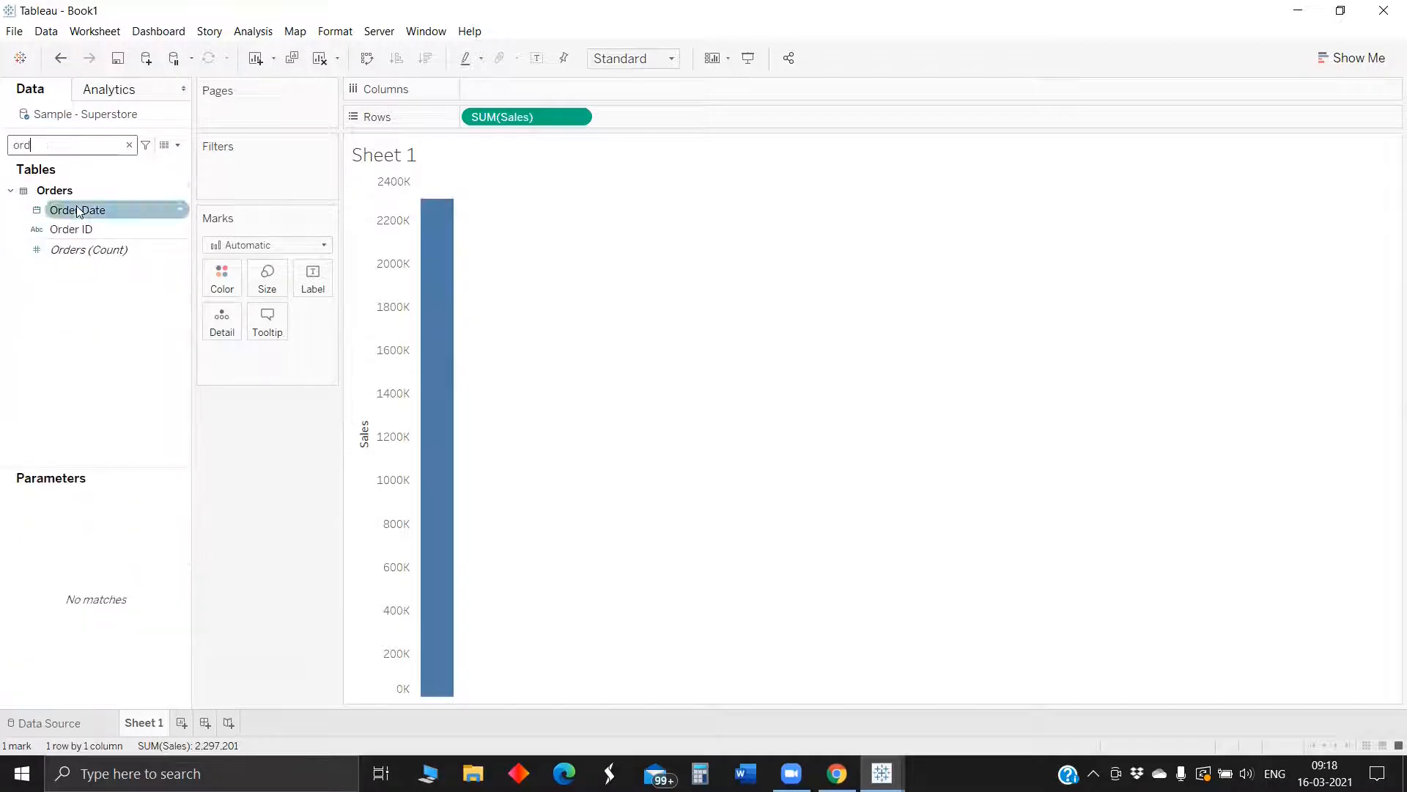
drag(73, 210, 504, 86)
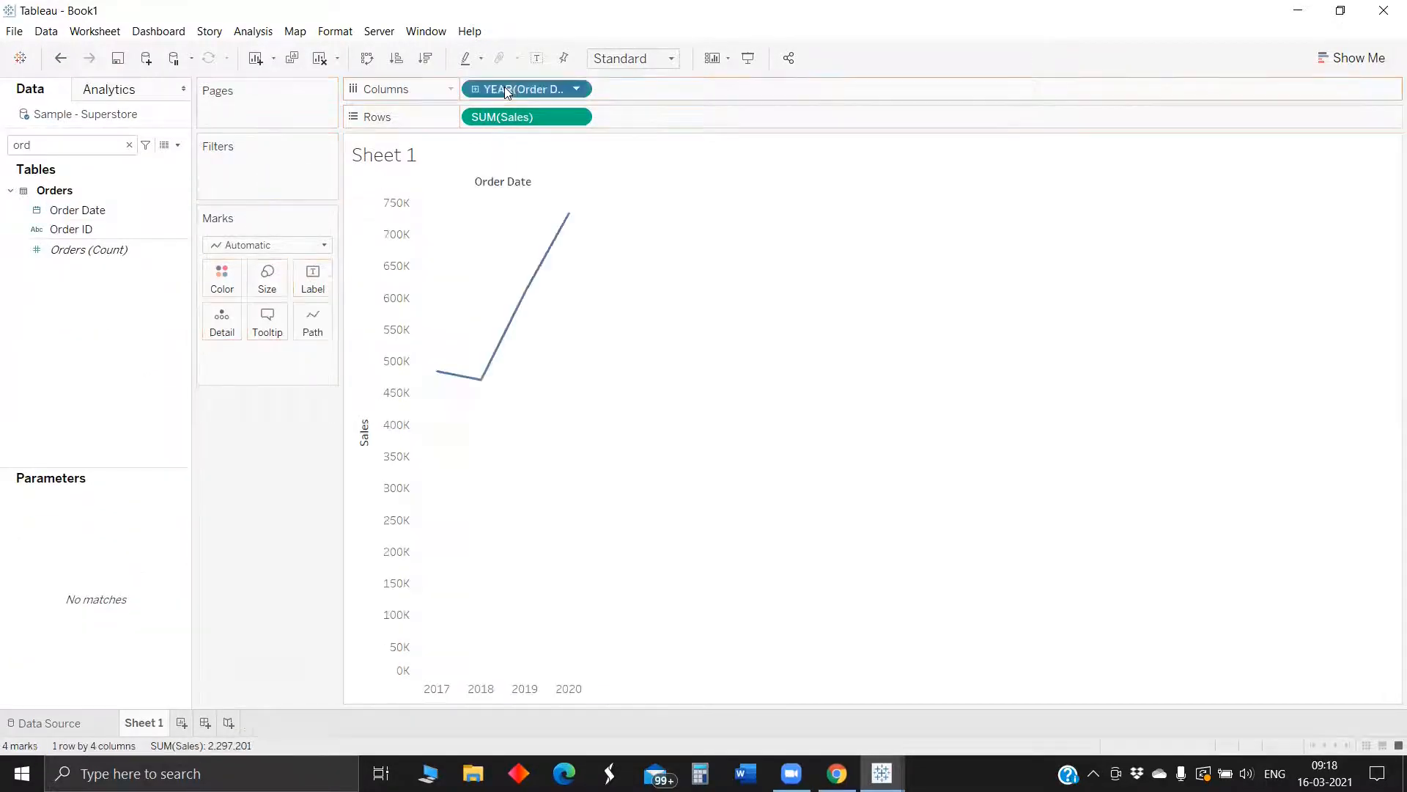
click(577, 89)
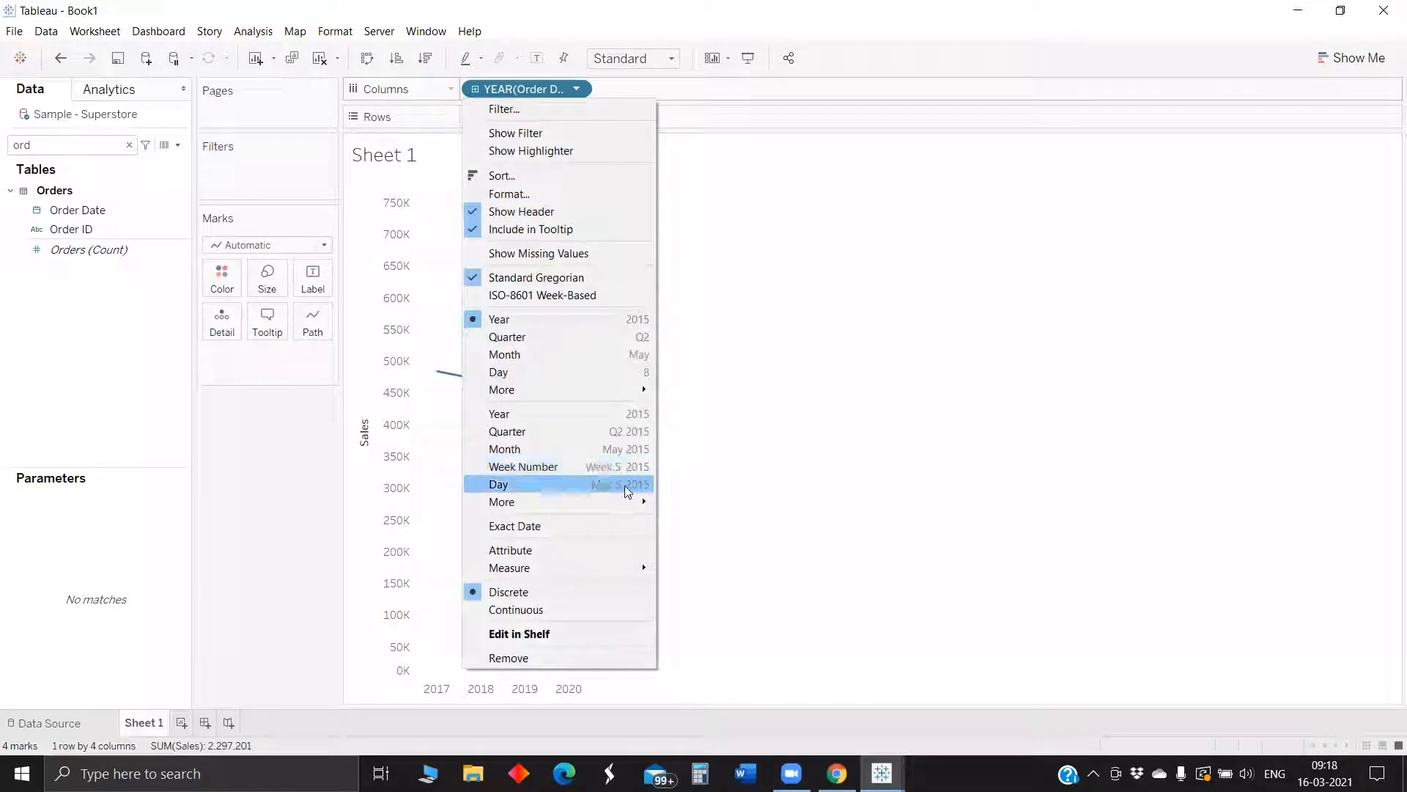
click(648, 450)
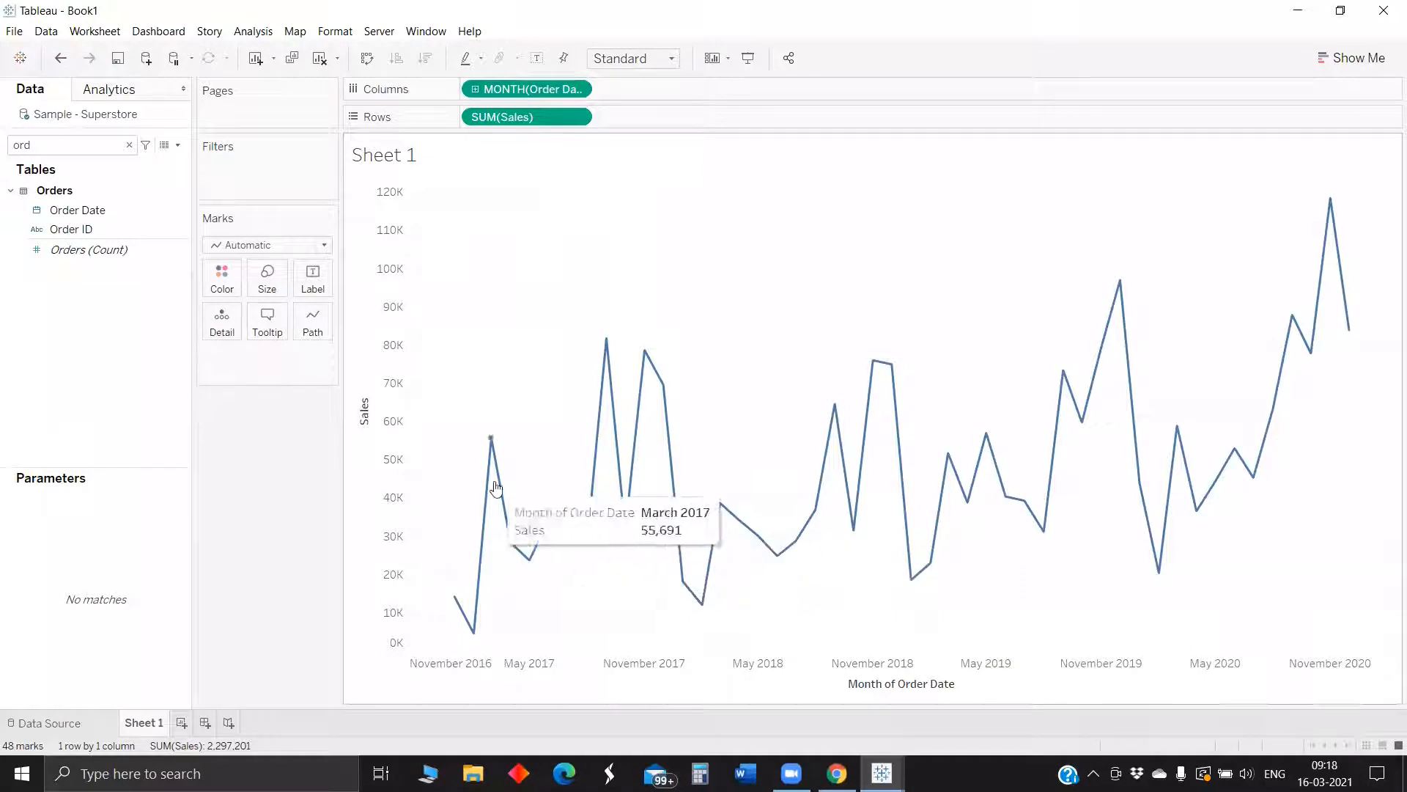
Add an average line for Sales across the entire table.
click(129, 92)
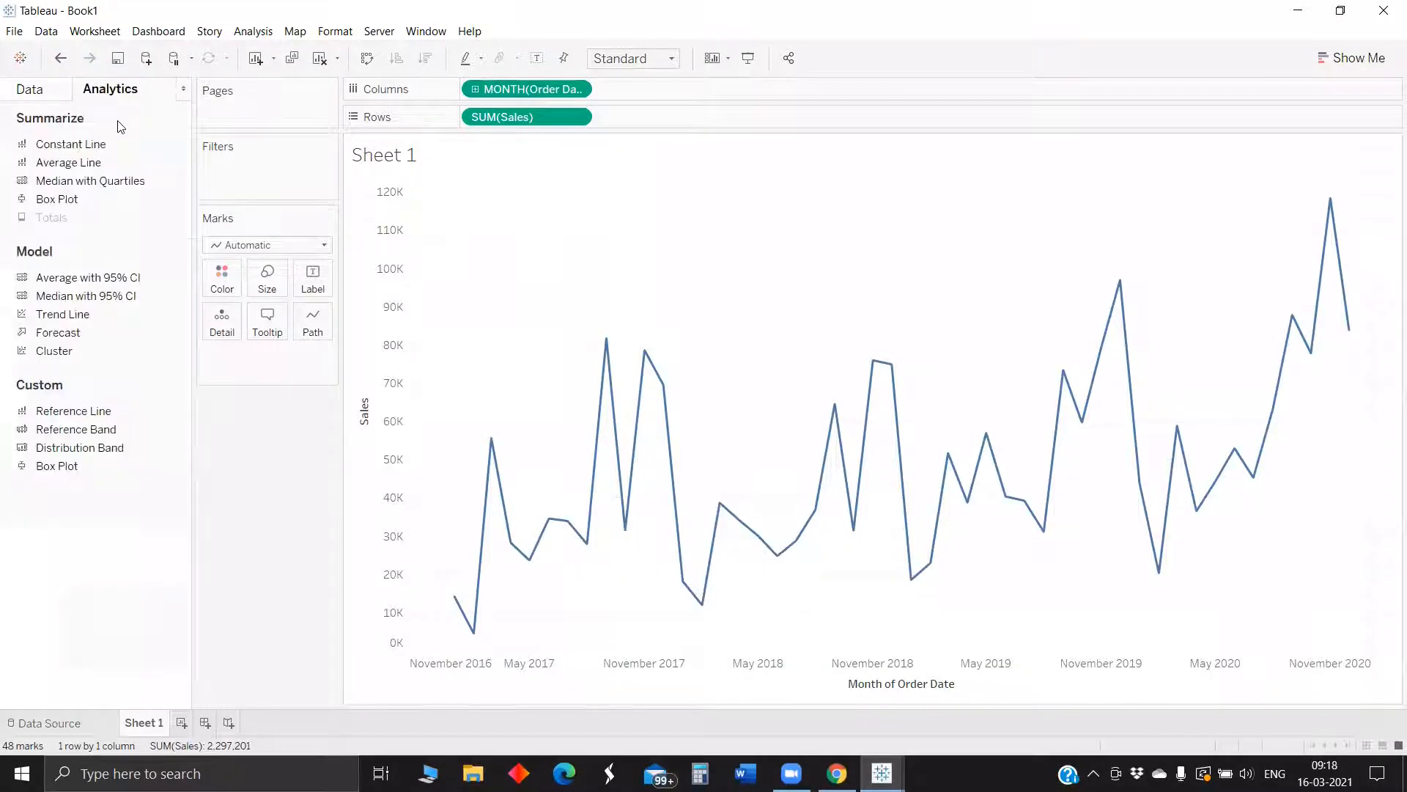
drag(116, 167, 503, 205)
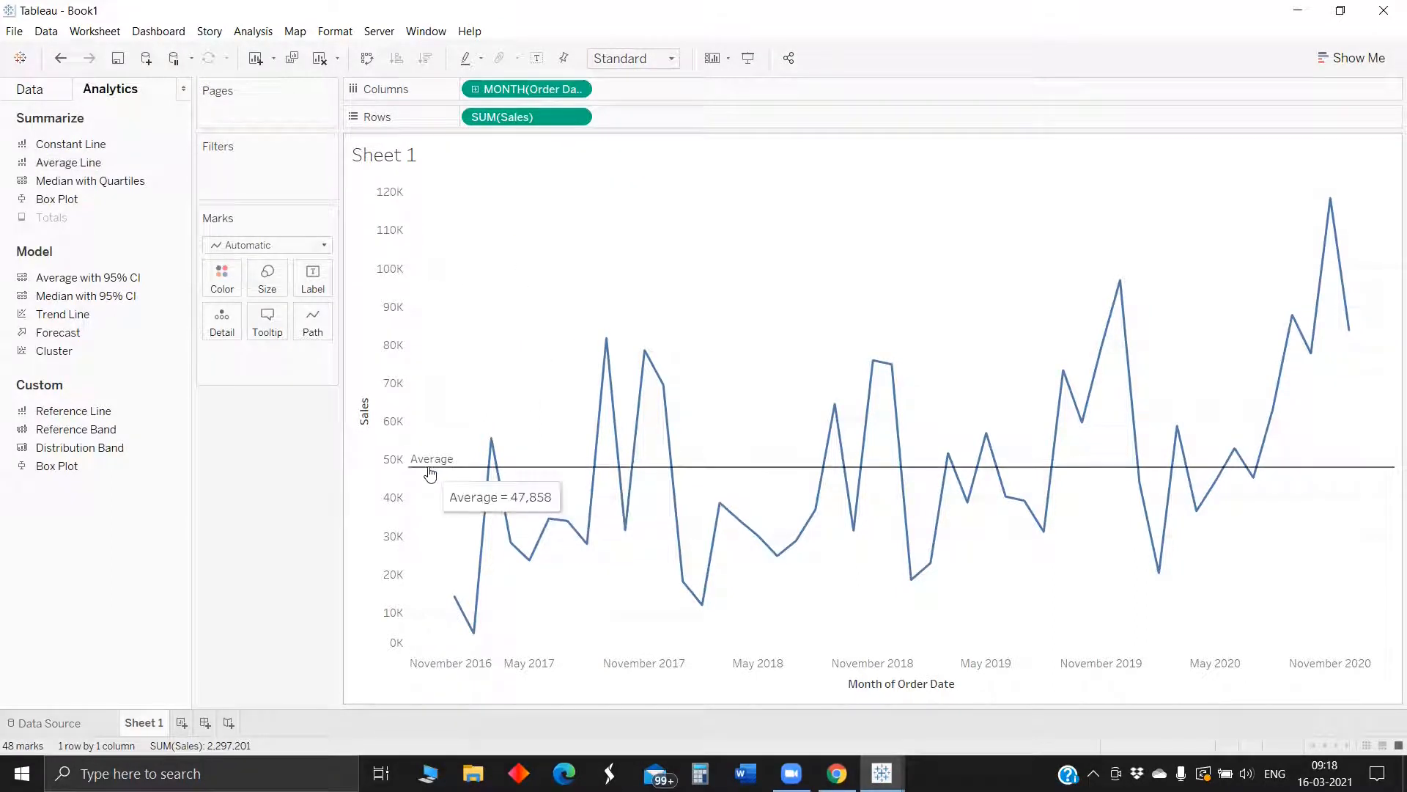
Give the average line a custom label reading "Avg sales:" followed by the Value placeholder.
right_click(431, 466)
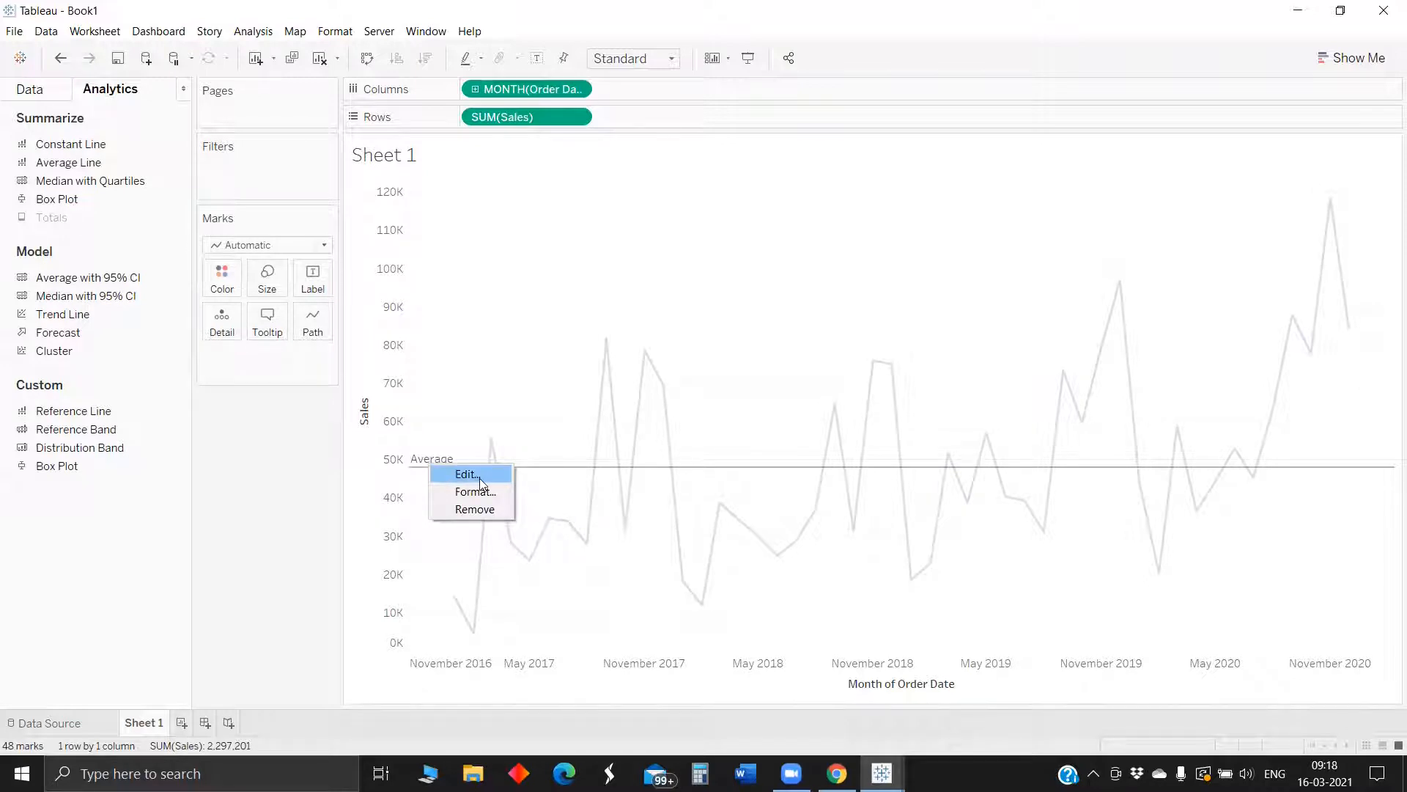
click(480, 477)
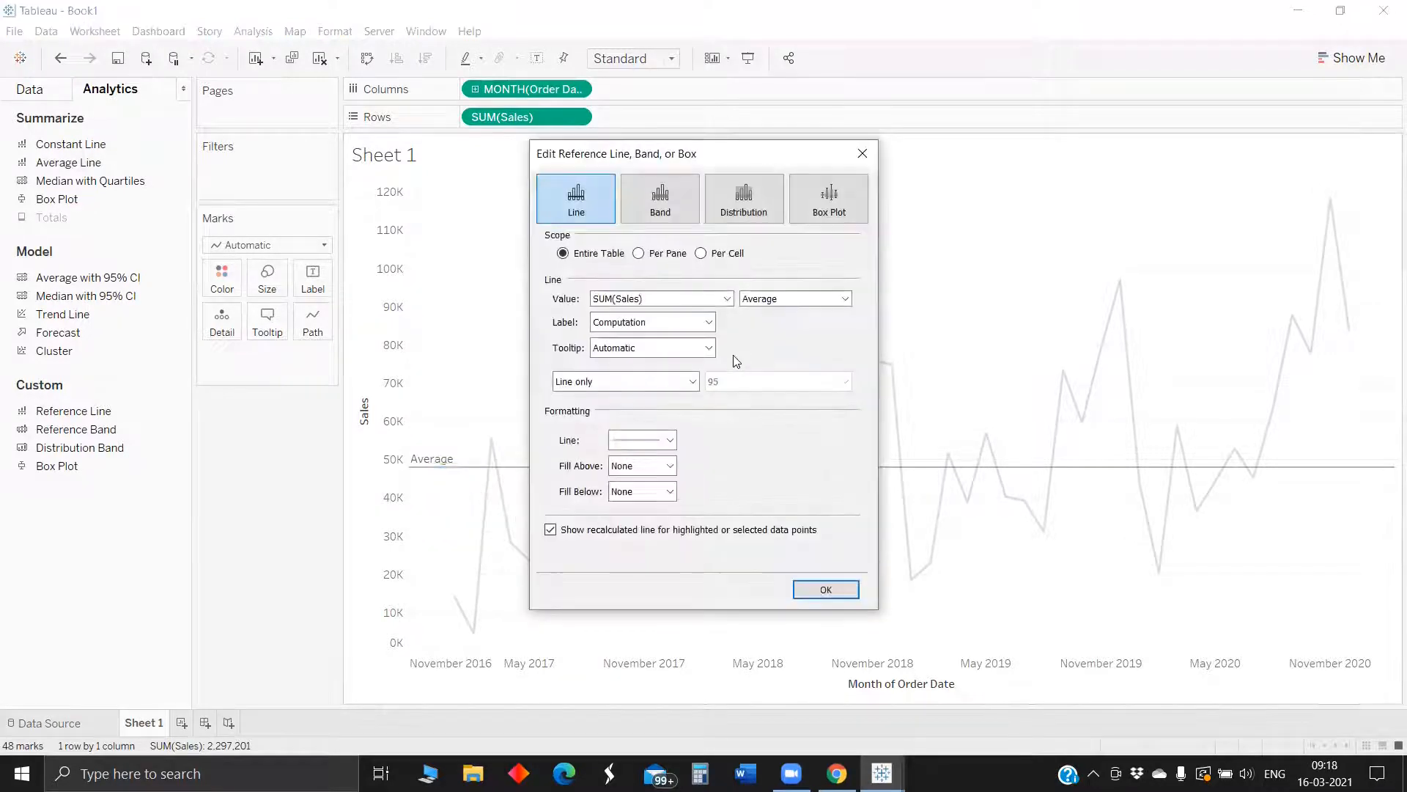
click(796, 301)
click(725, 300)
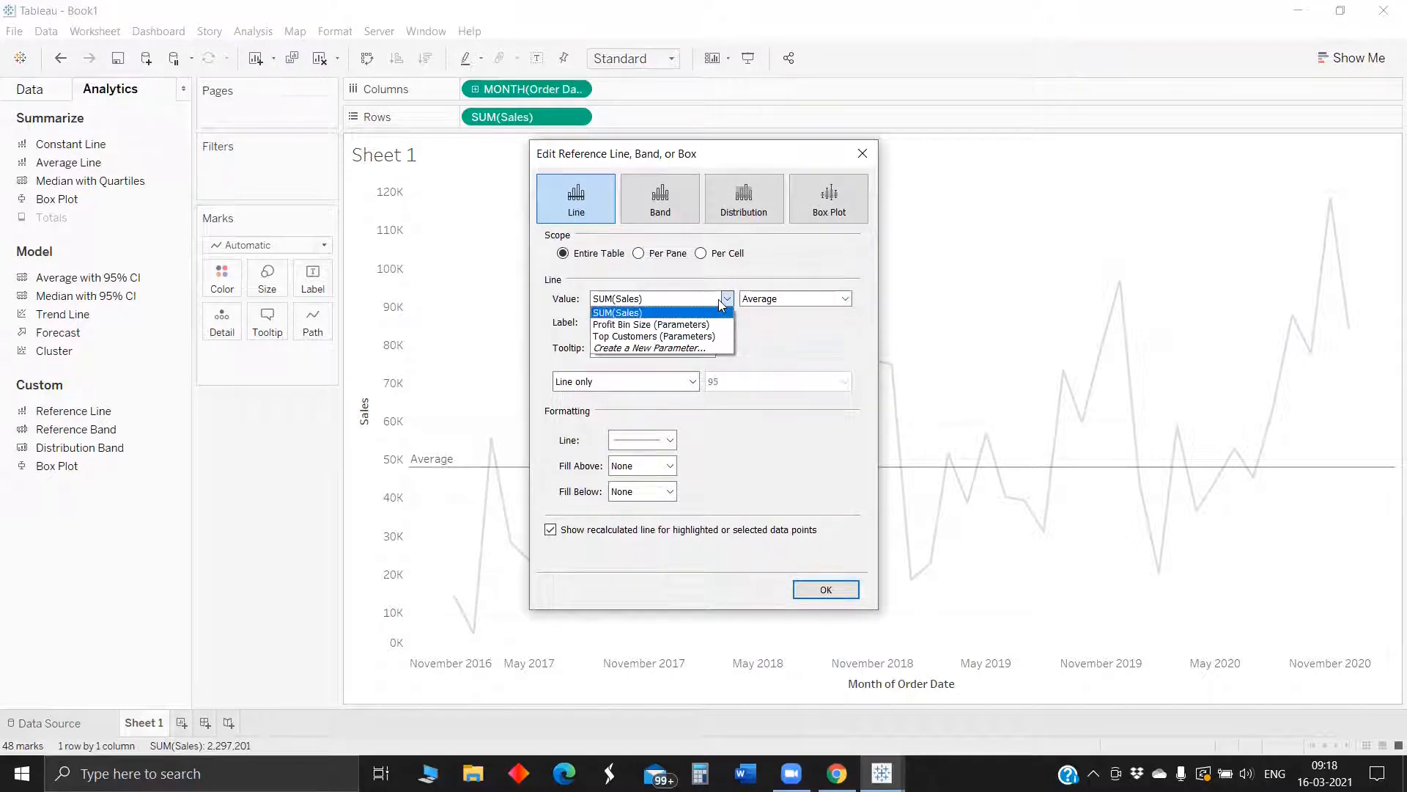
click(721, 302)
click(709, 323)
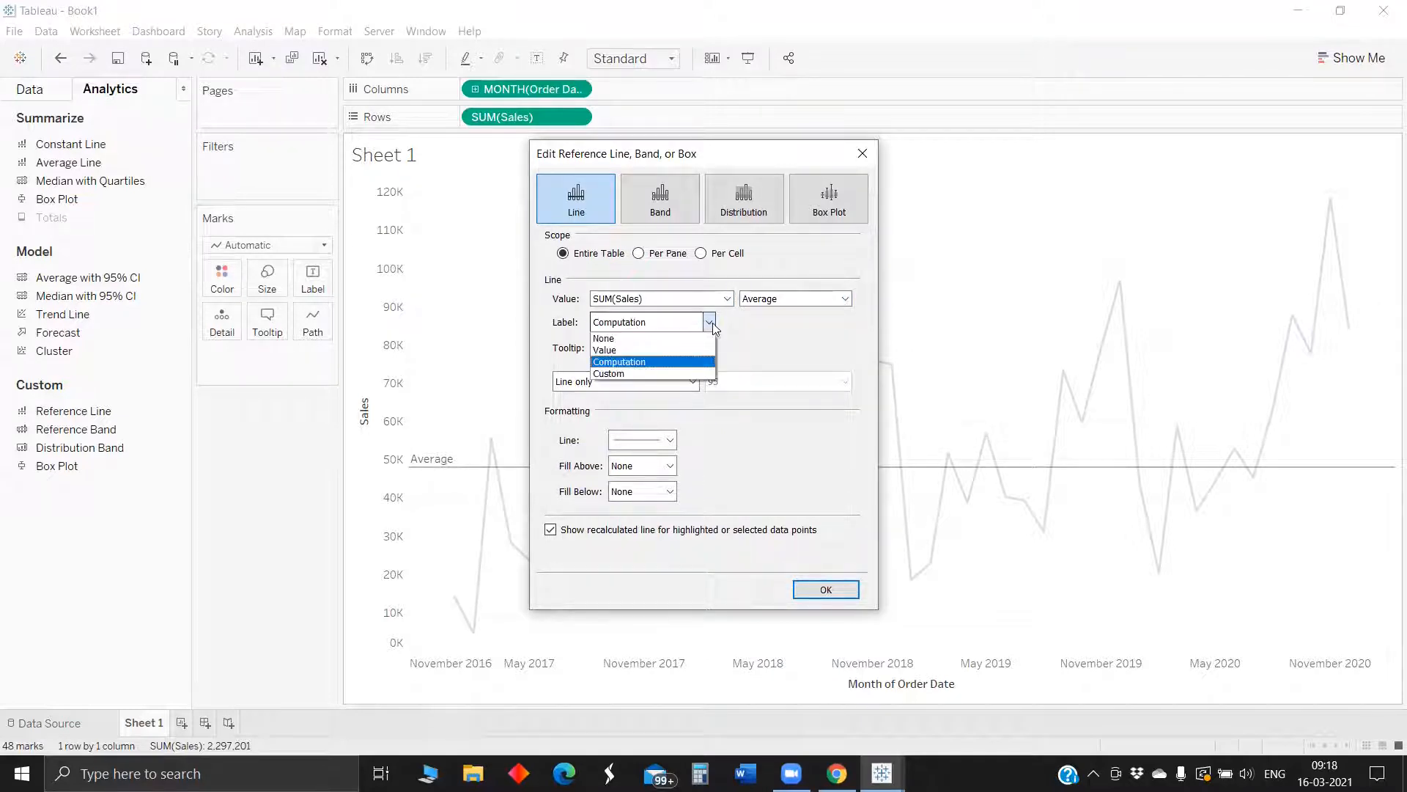
click(638, 373)
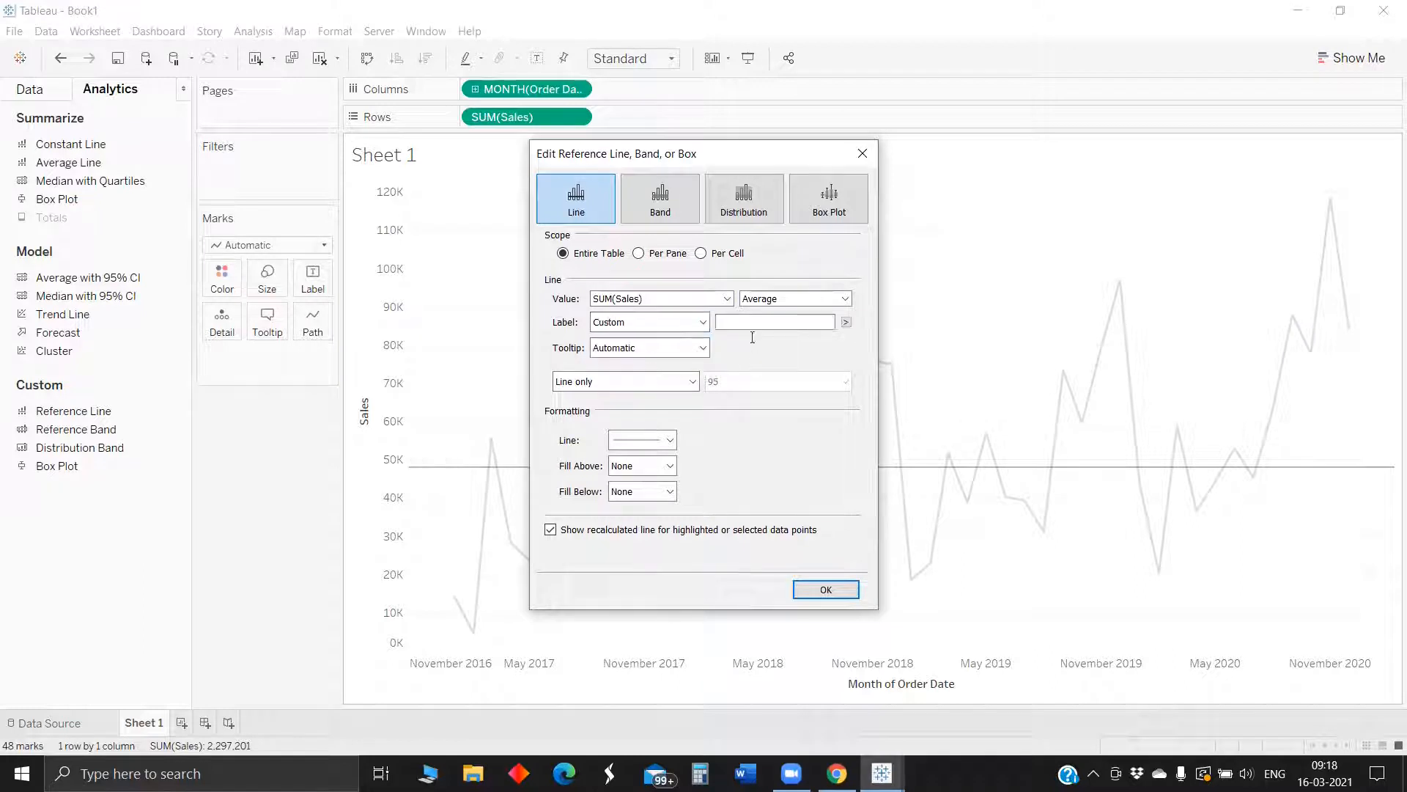
click(742, 317)
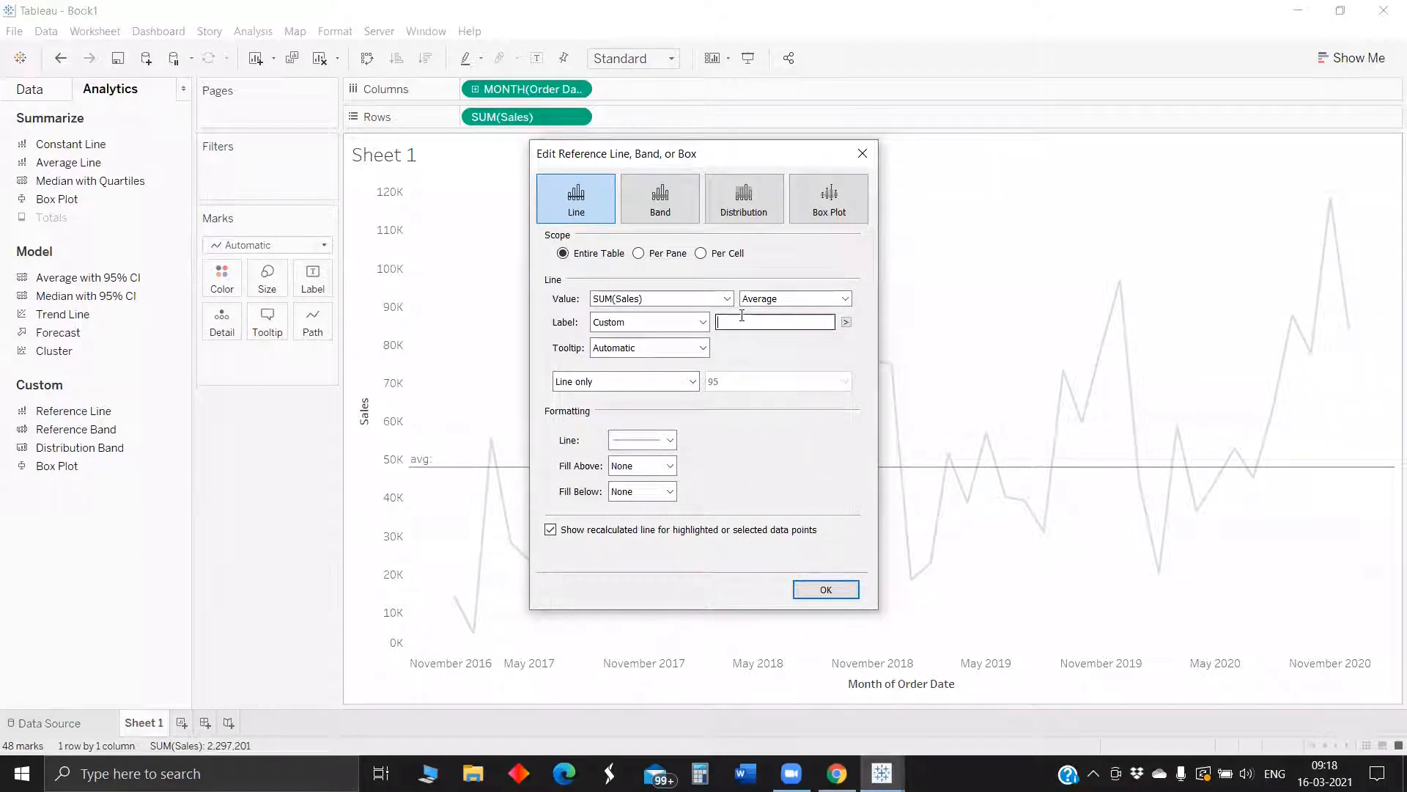
text(Avg sales)
click(846, 323)
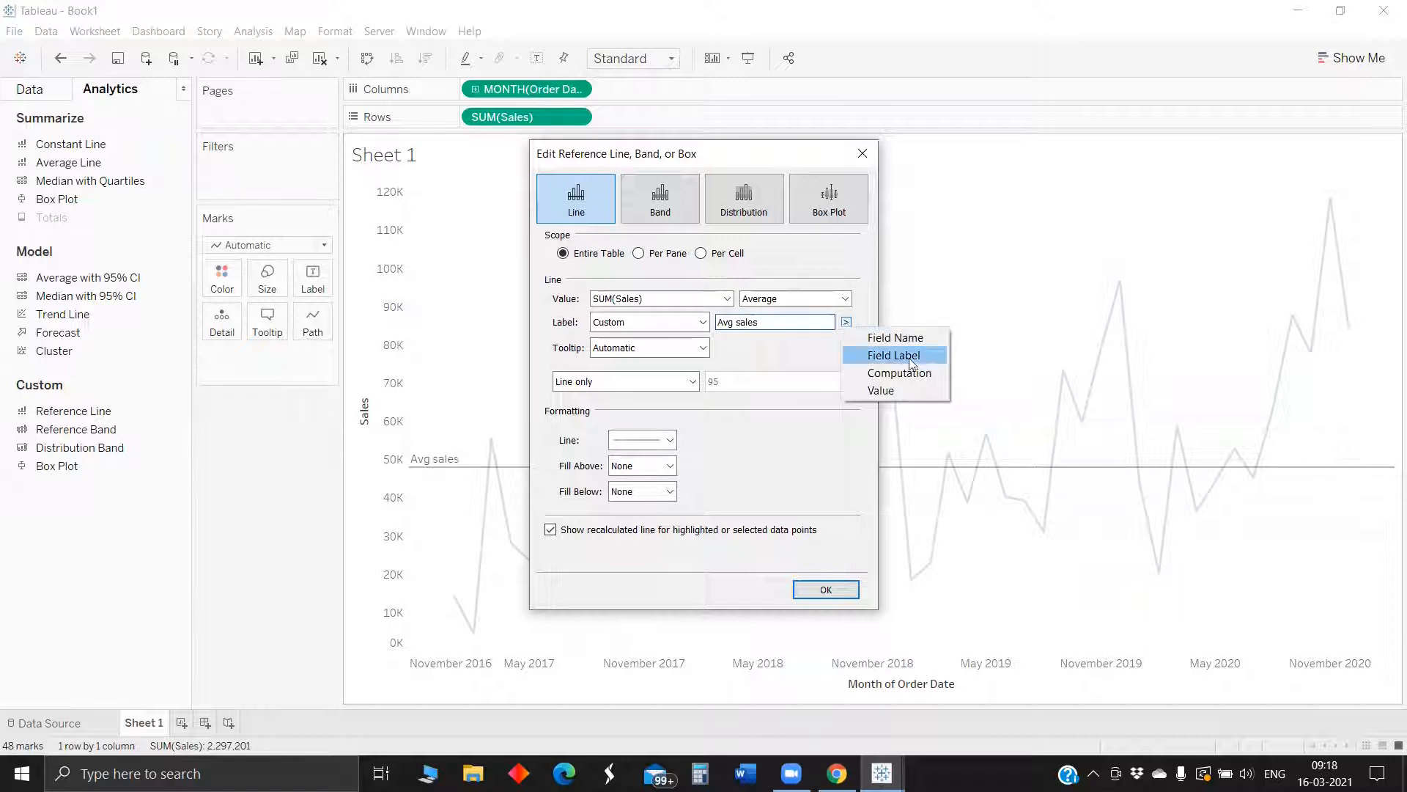
click(914, 388)
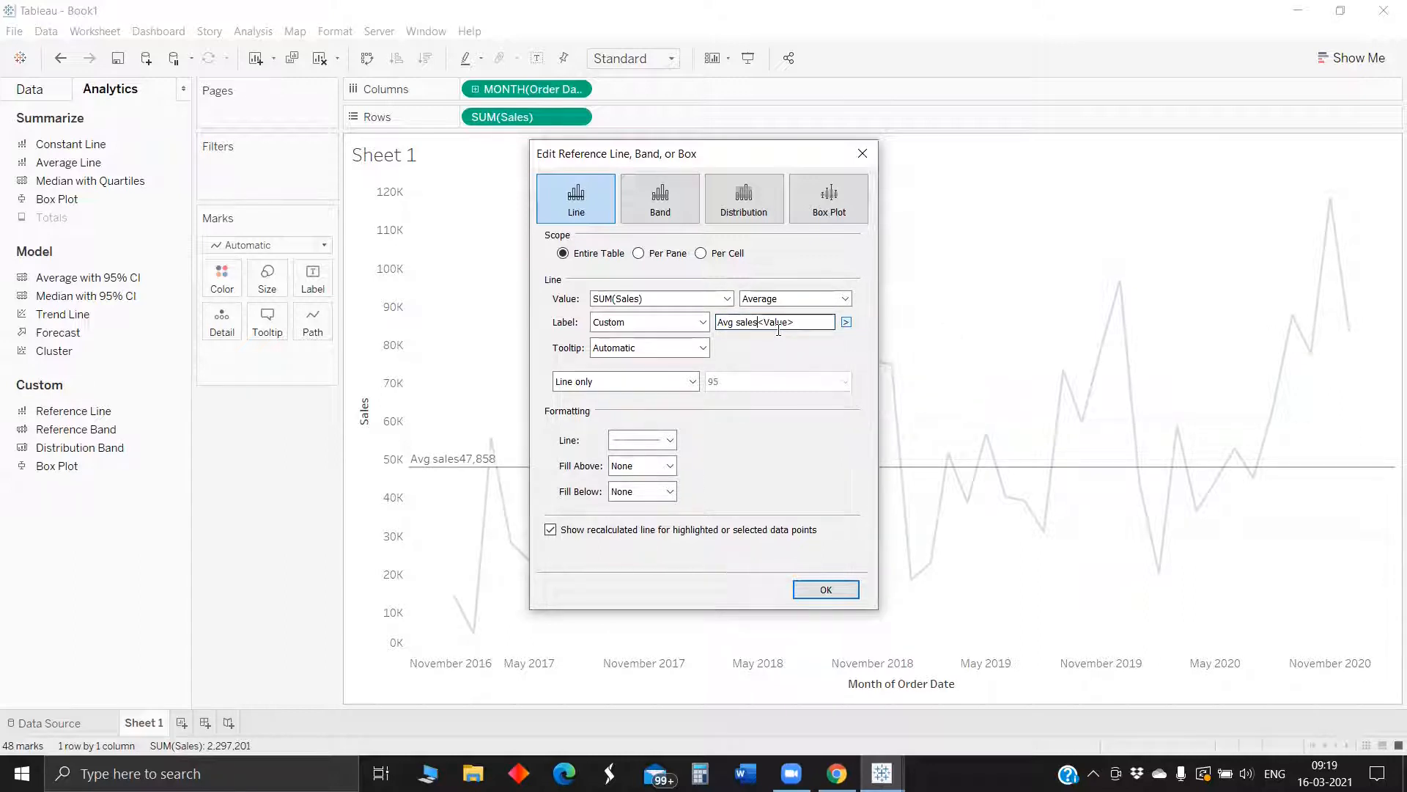
text(:)
click(826, 589)
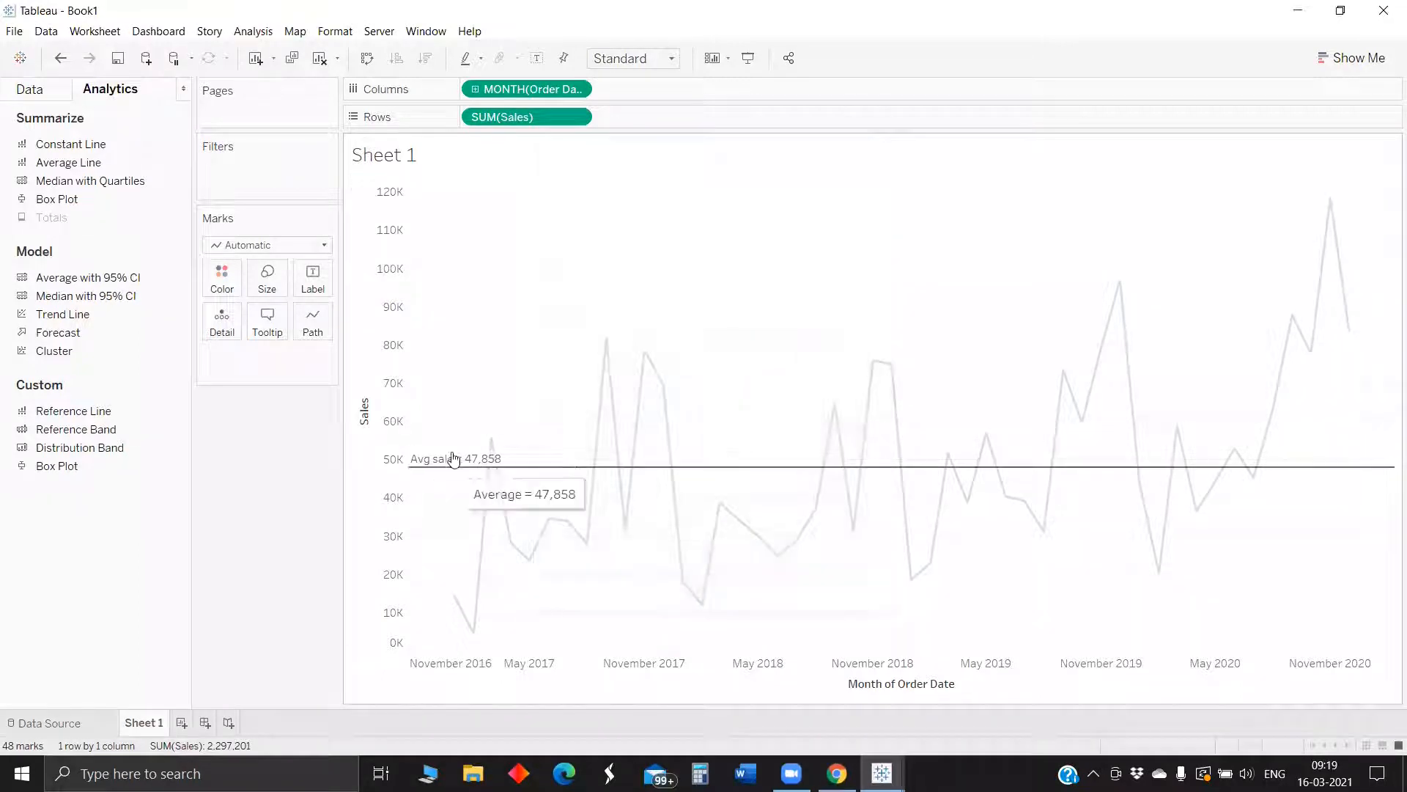
click(463, 346)
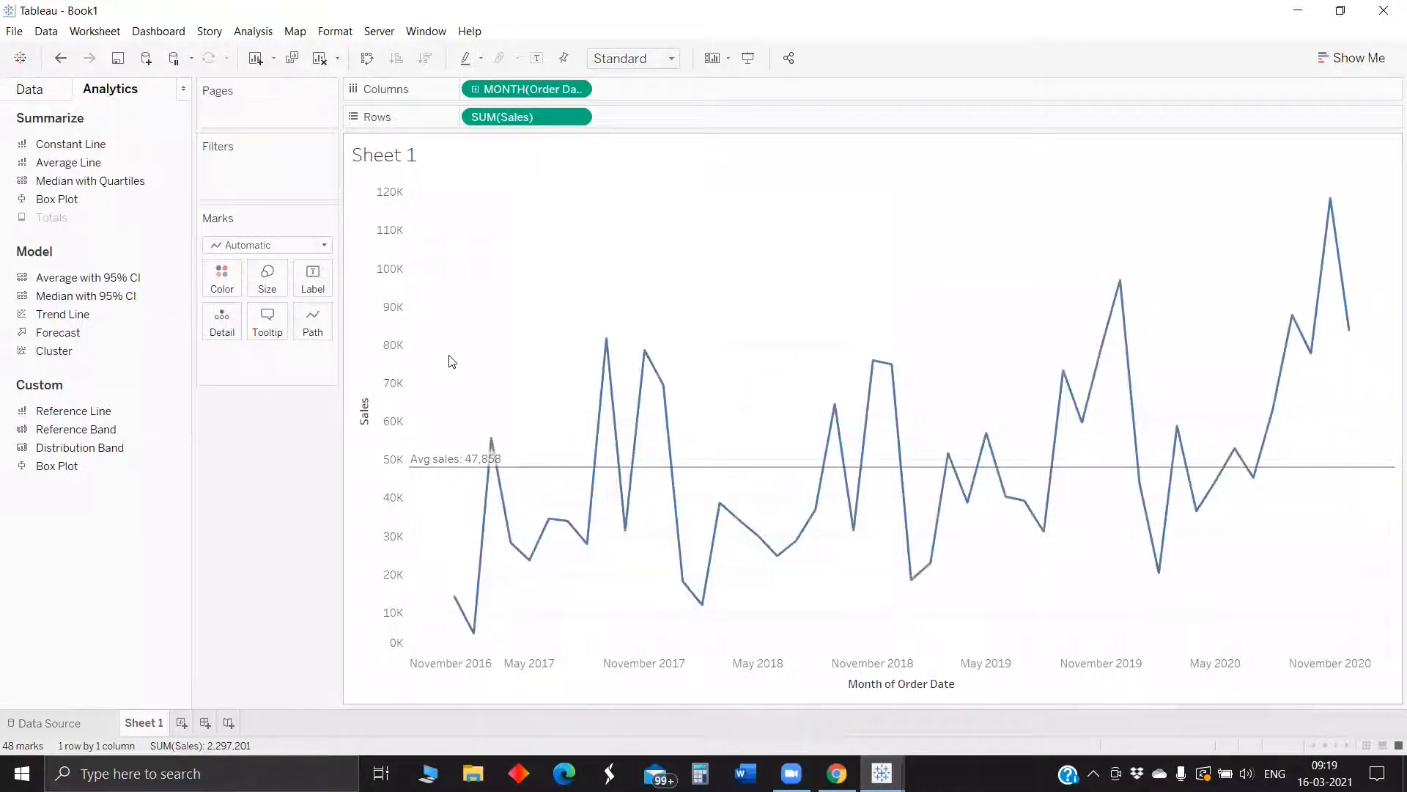
mouse_move(480, 467)
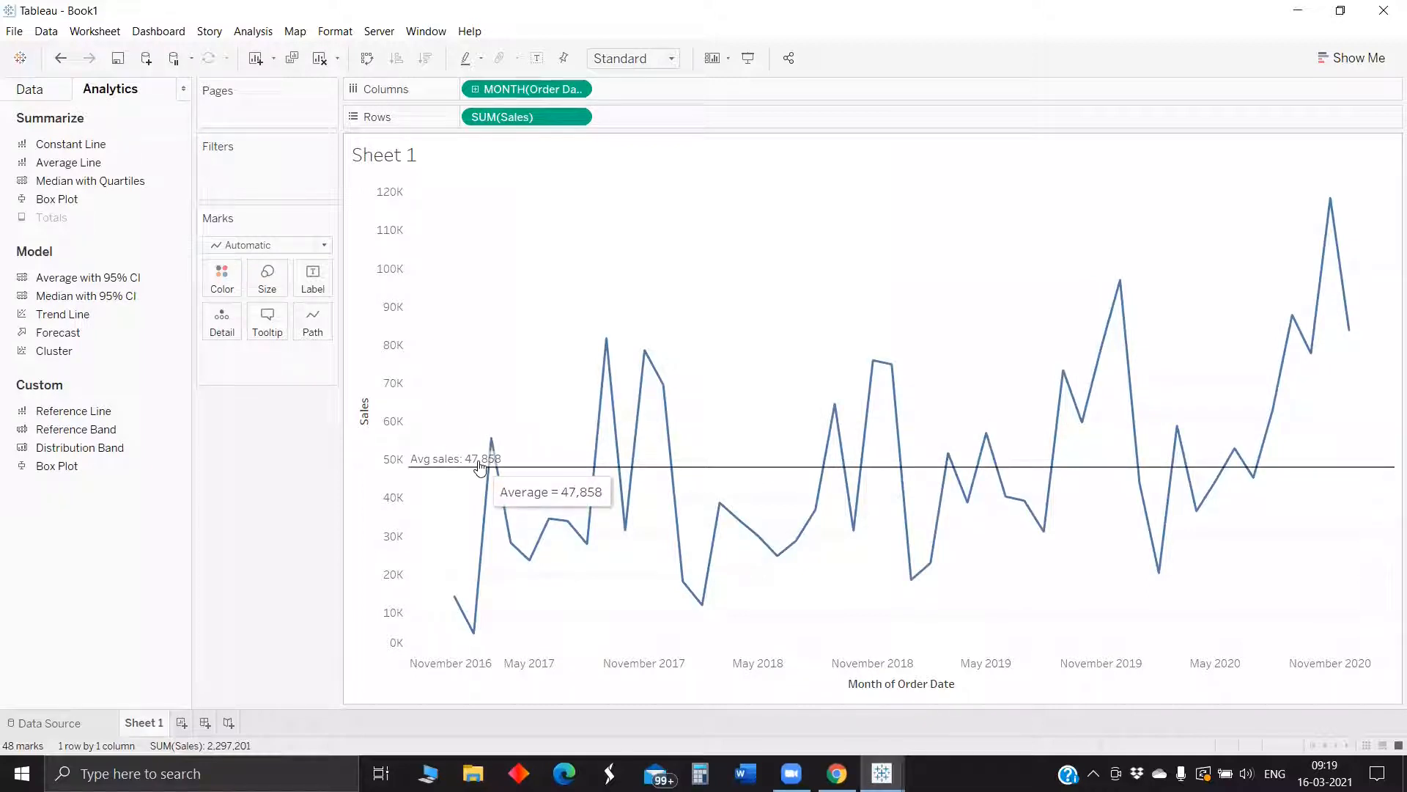
Start a new parameter named "Number of Standard Deviation" with the Integer data type.
click(40, 90)
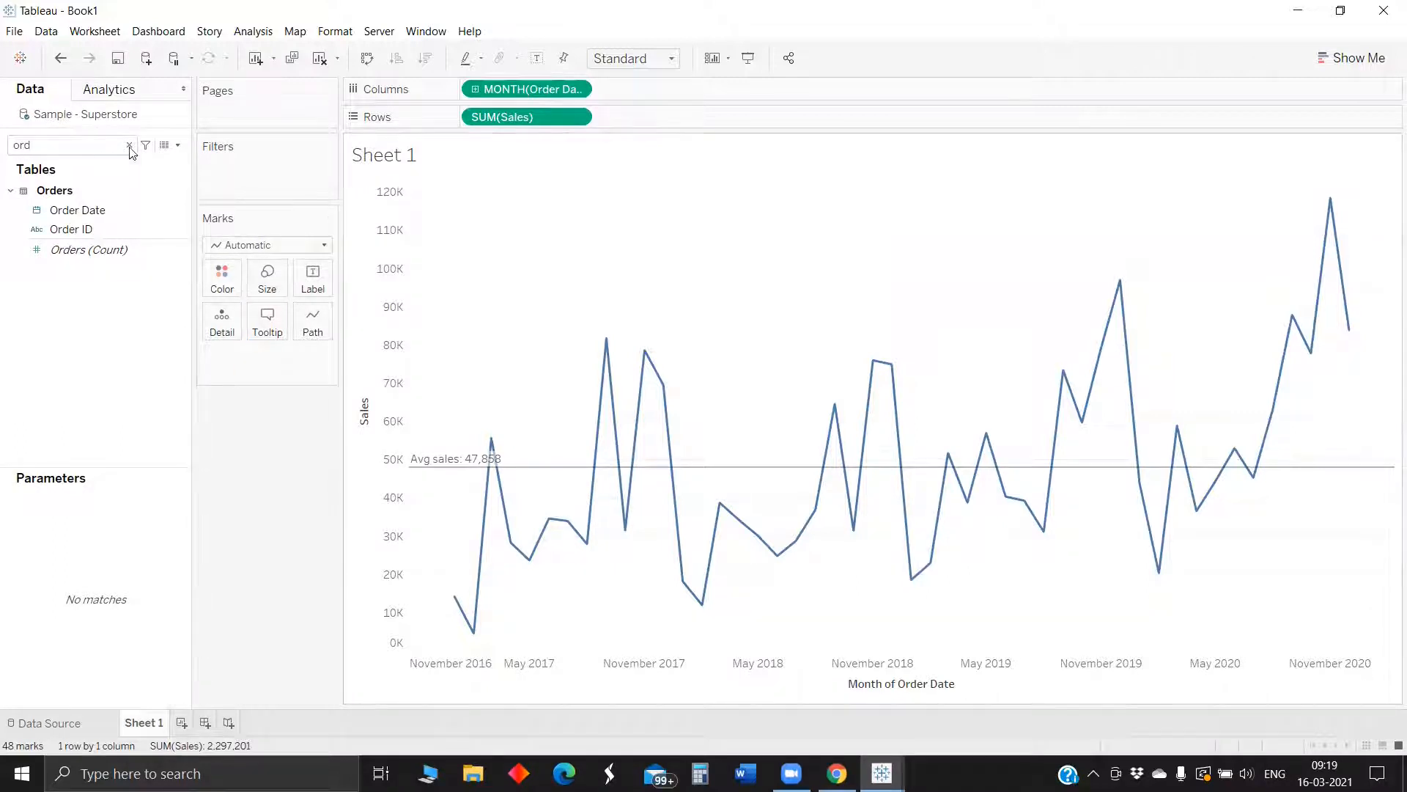
click(177, 145)
click(88, 179)
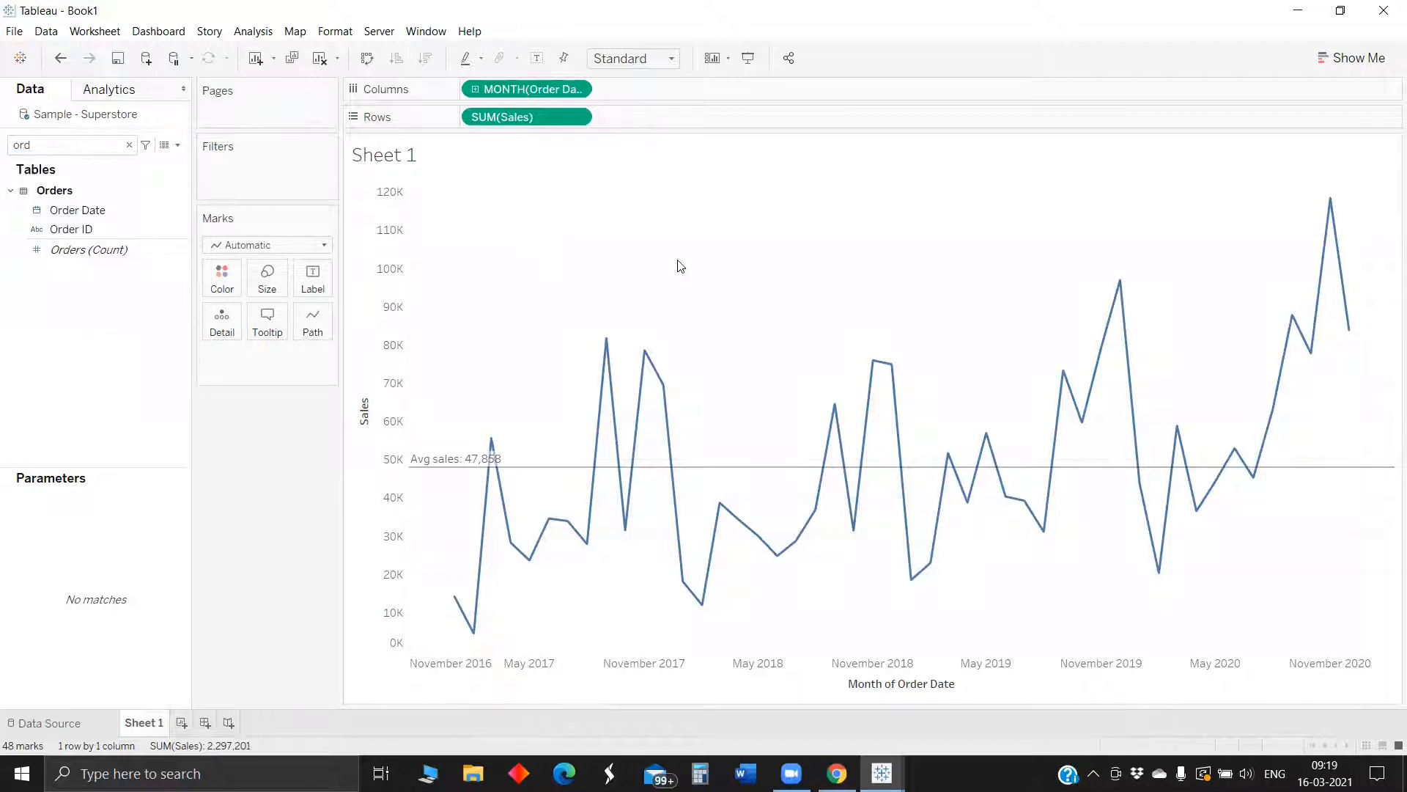
triple_click(640, 307)
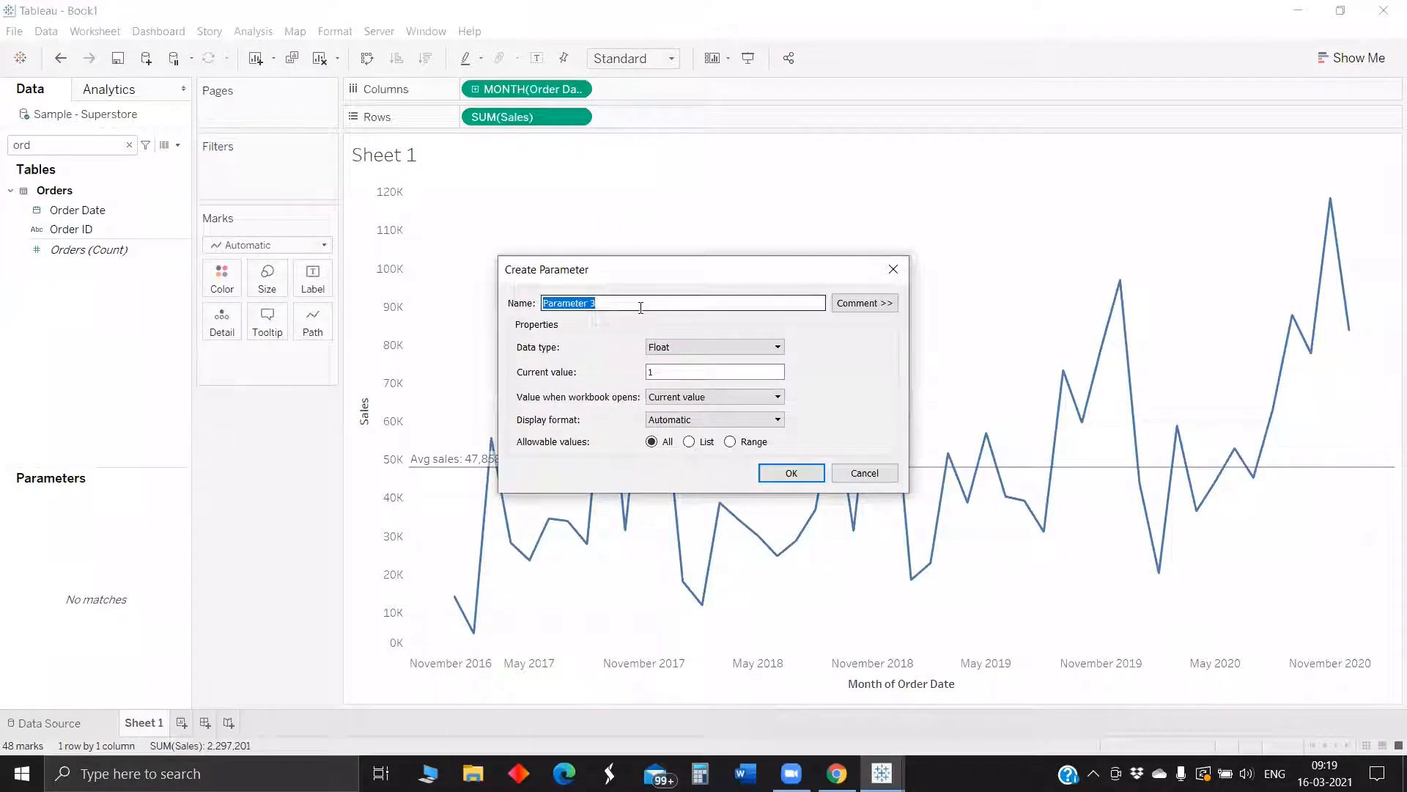
text(Number of Standard Deviation)
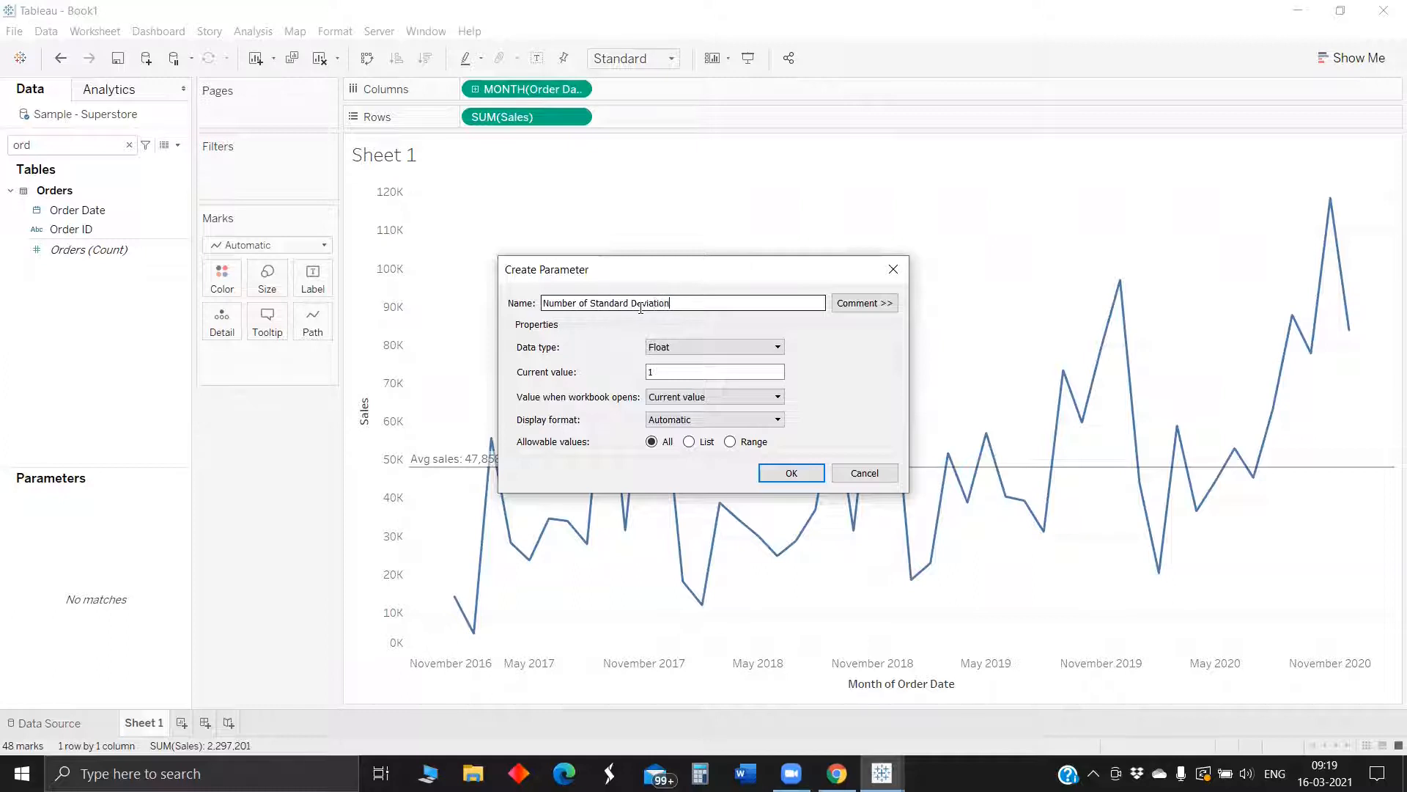
click(743, 347)
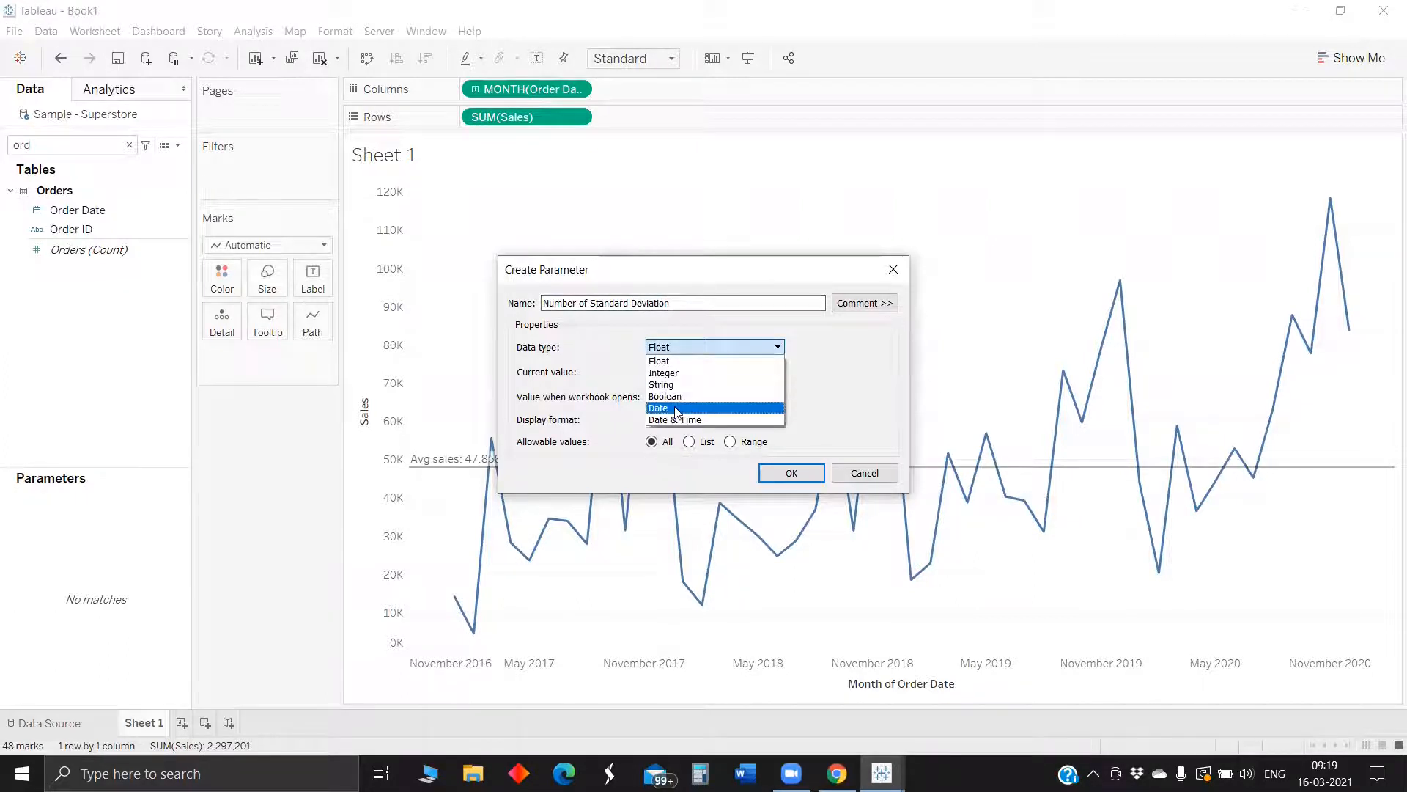
click(707, 373)
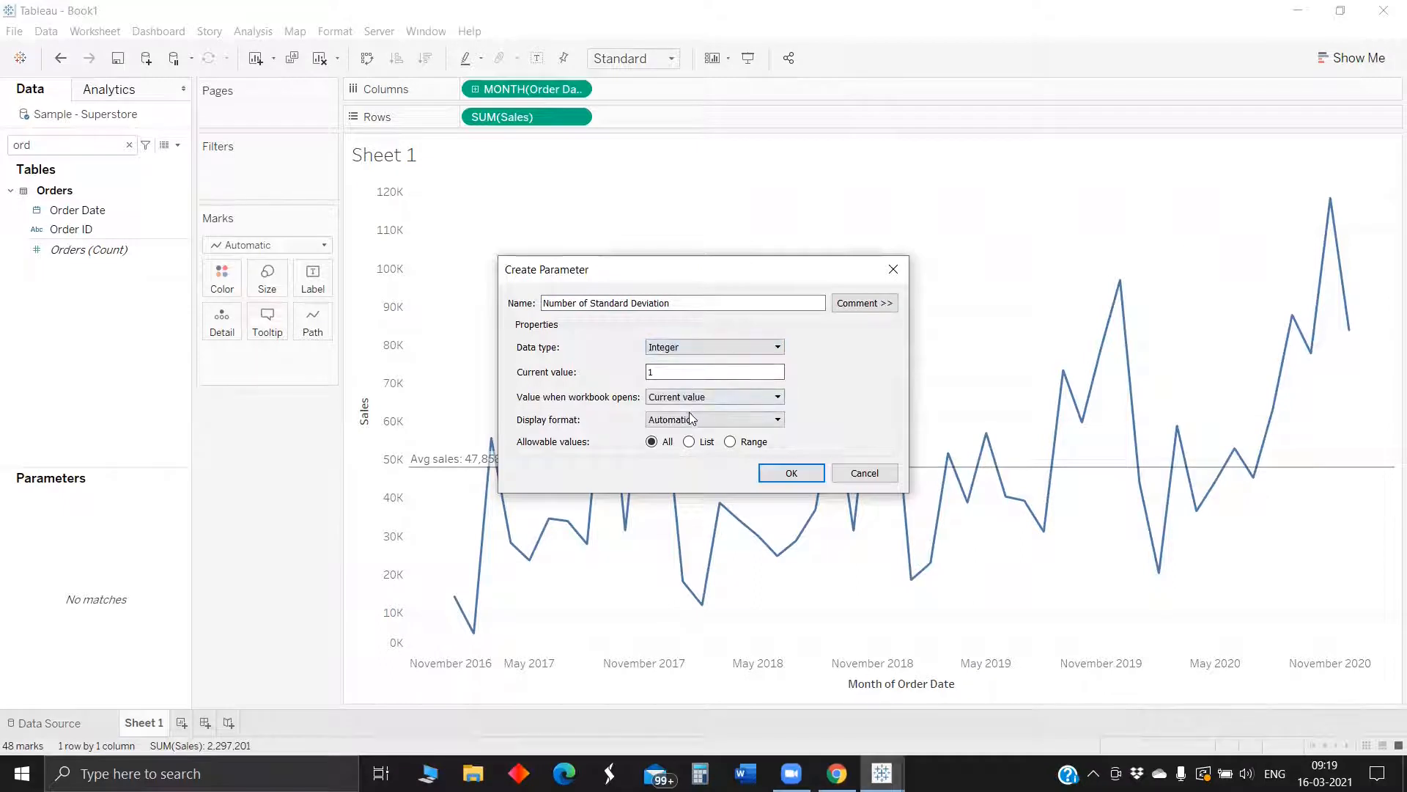
Restrict the parameter's allowable values to a list of 1, 2 and 3, and create the parameter.
click(691, 418)
click(686, 413)
click(689, 441)
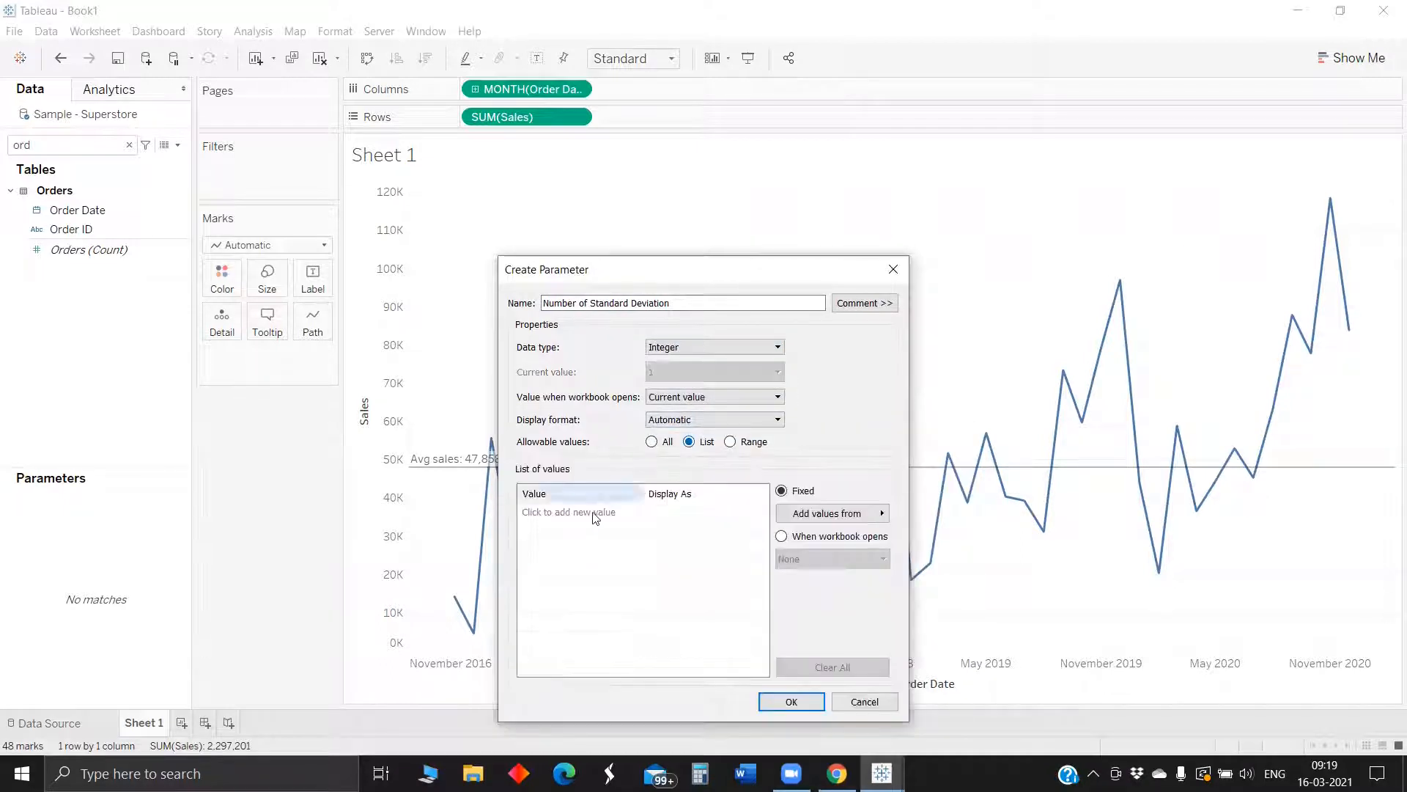
click(595, 513)
text(1)
key(Return)
text(2)
key(Return)
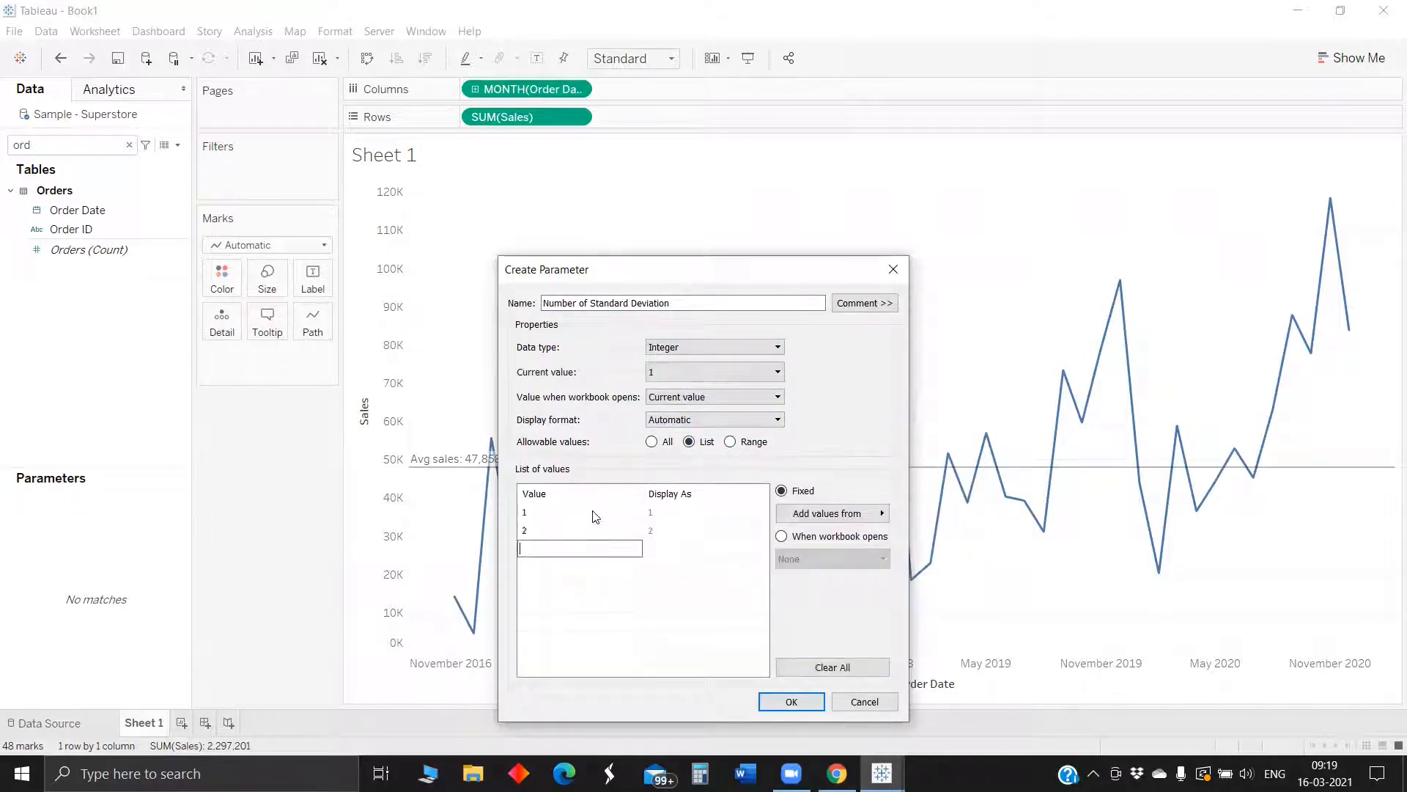
text(3)
key(Return)
click(794, 702)
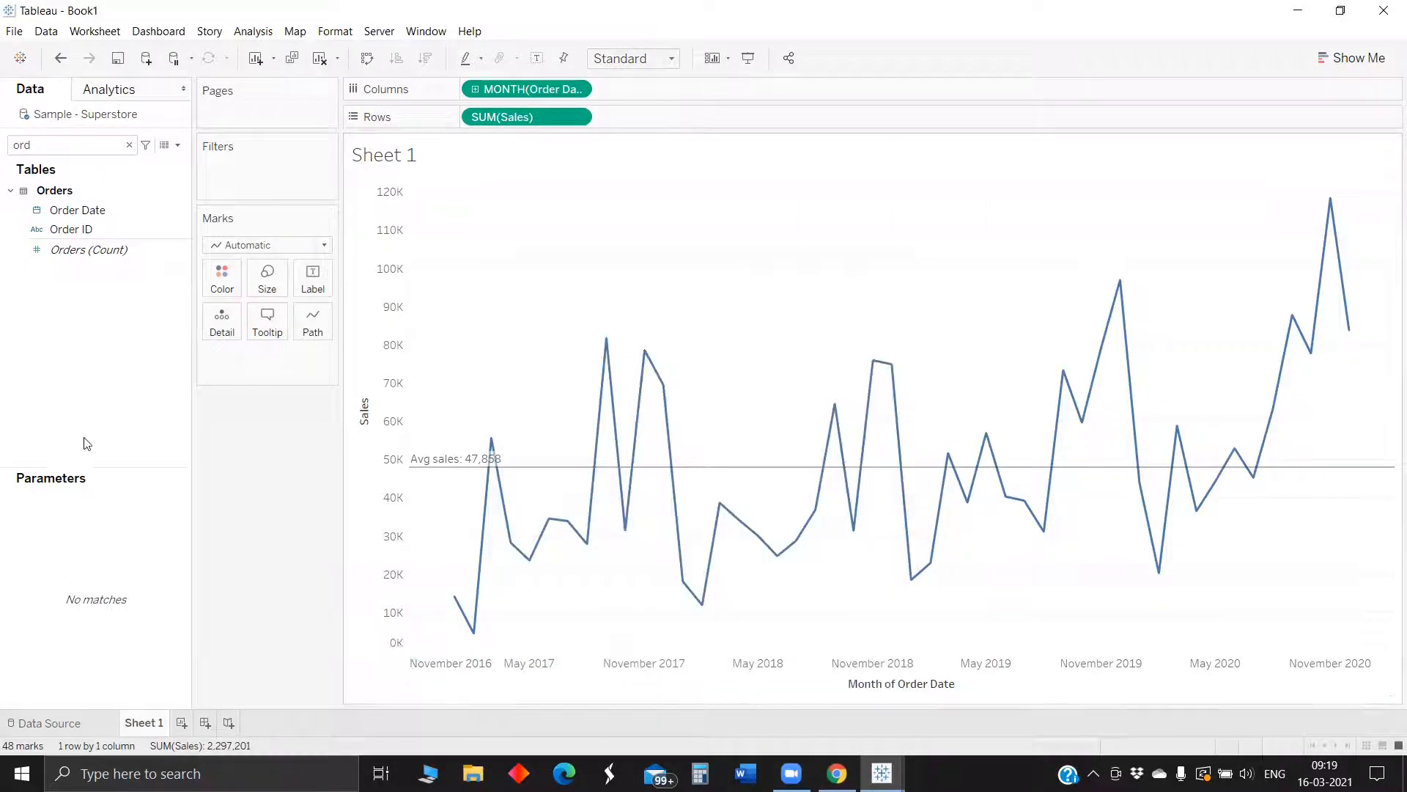
Clear the field search and show the control for the Number of Standard Deviation parameter on the sheet.
click(62, 142)
key(BackSpace)
key(BackSpace)
key(BackSpace)
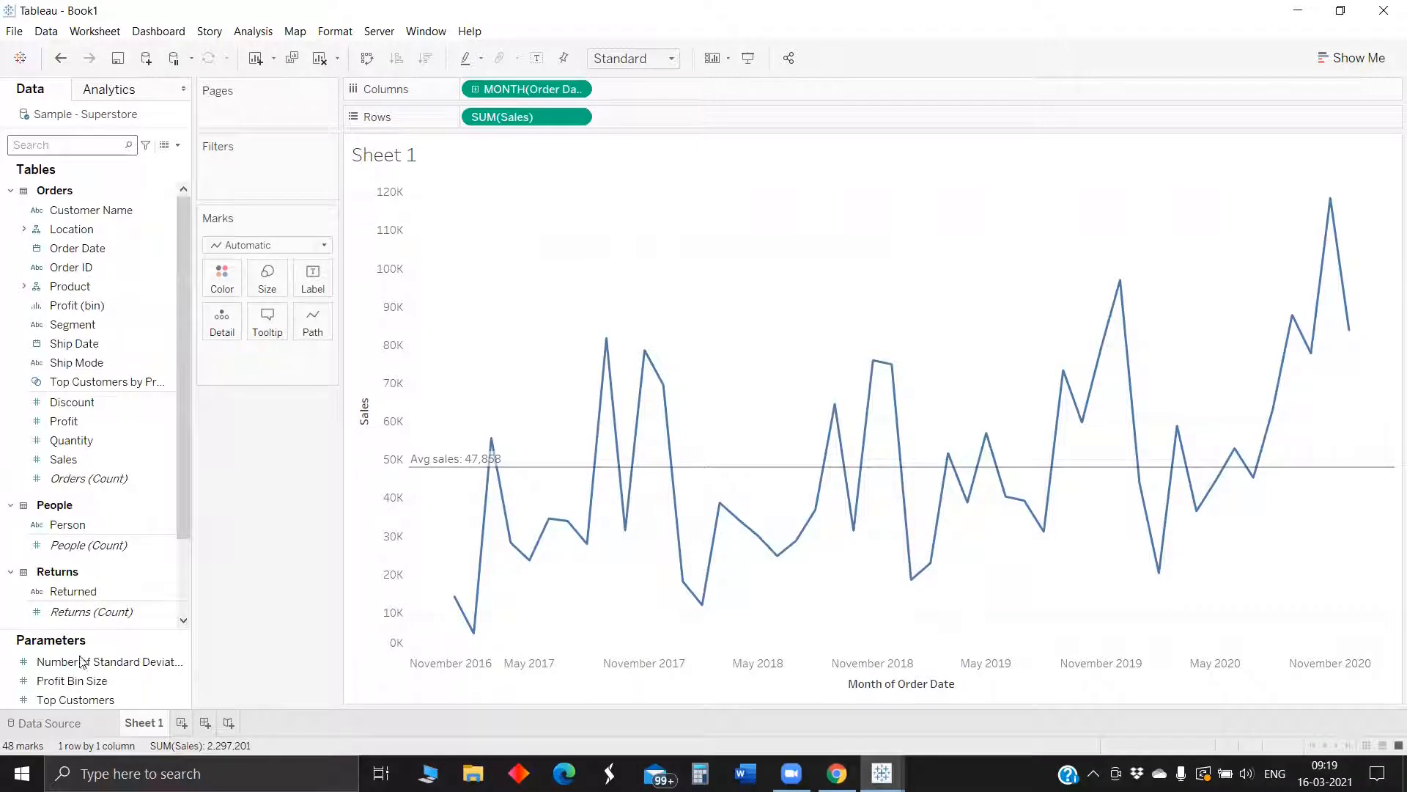
right_click(108, 663)
click(192, 400)
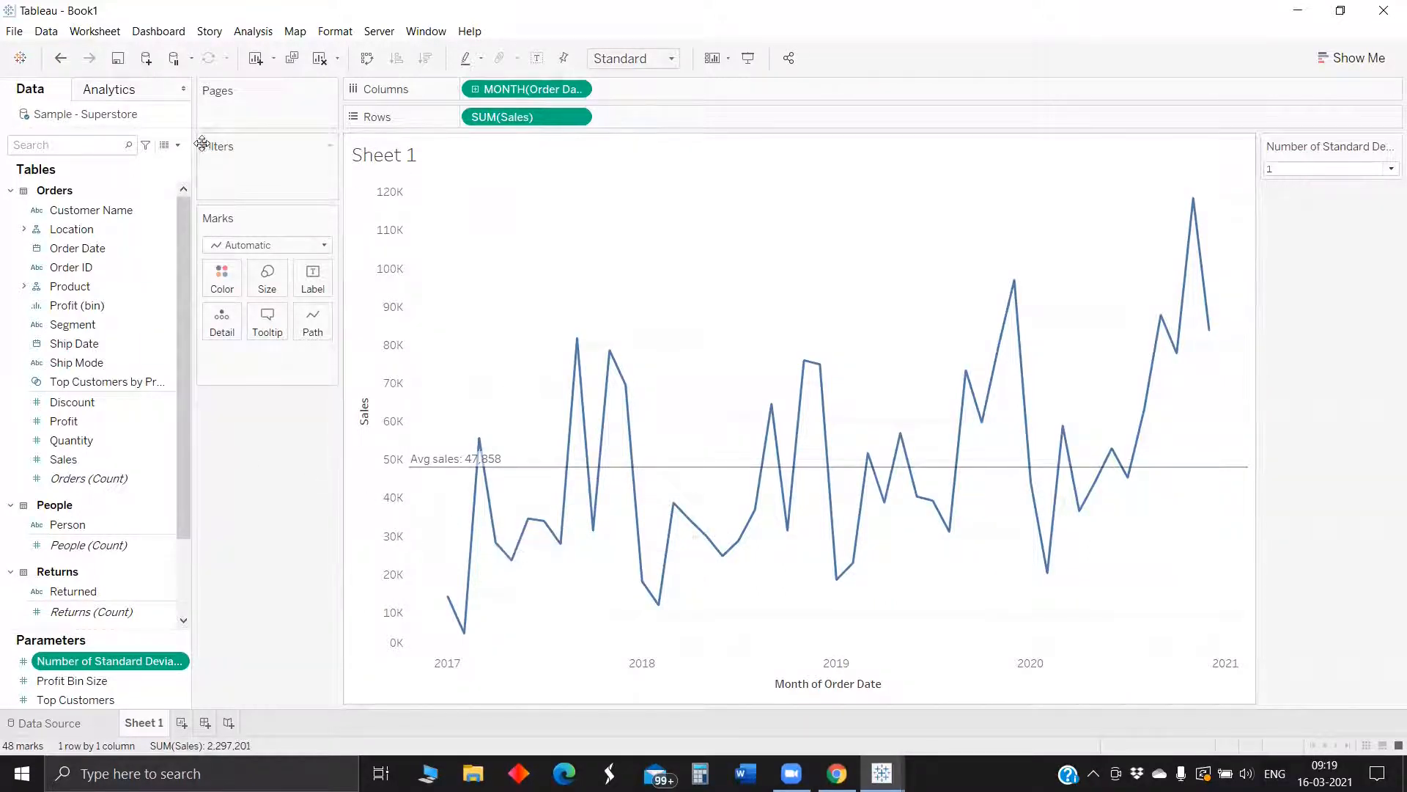
Start a calculated field named "Upper Control limit" whose formula begins with the WINDOW_AVG function.
click(178, 147)
click(147, 159)
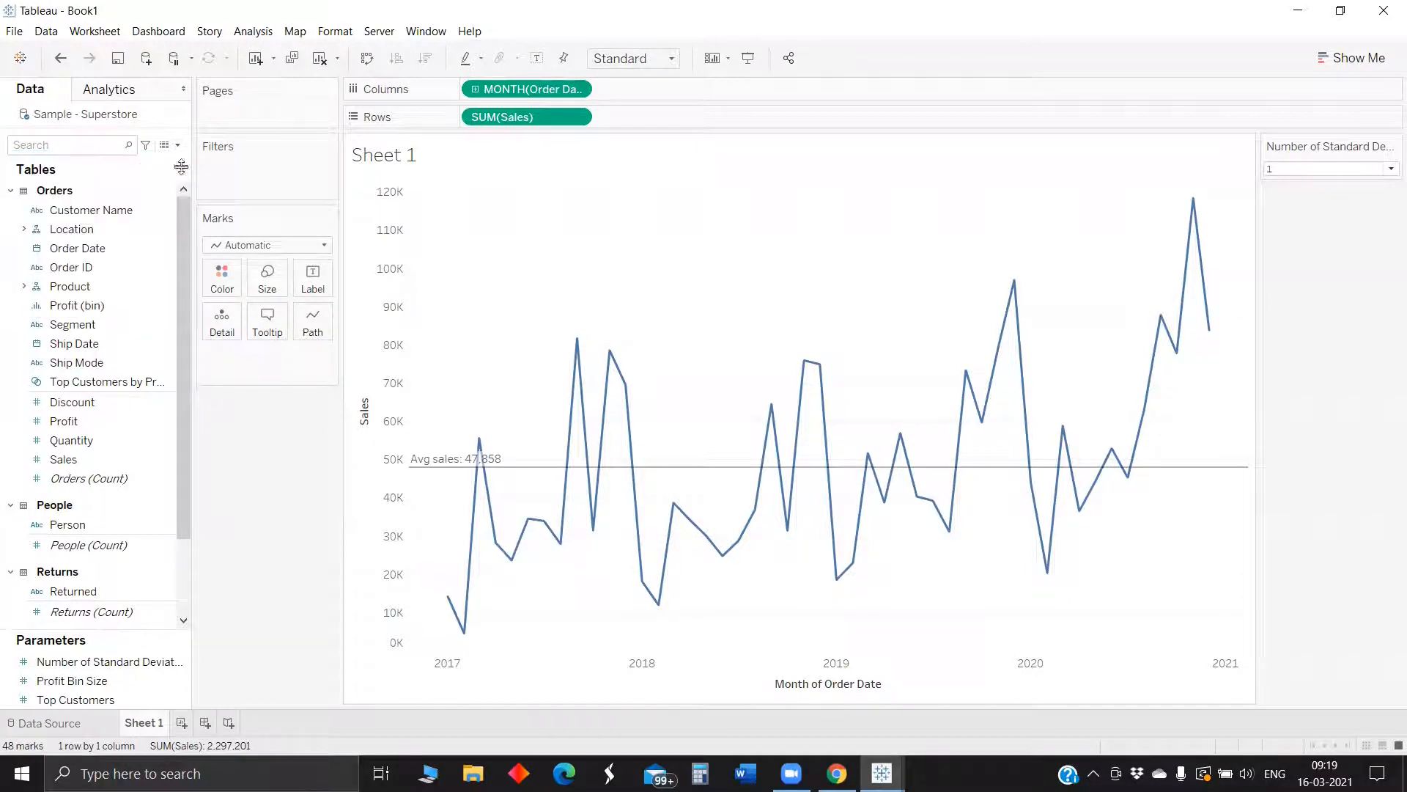
key(BackSpace)
text(U)
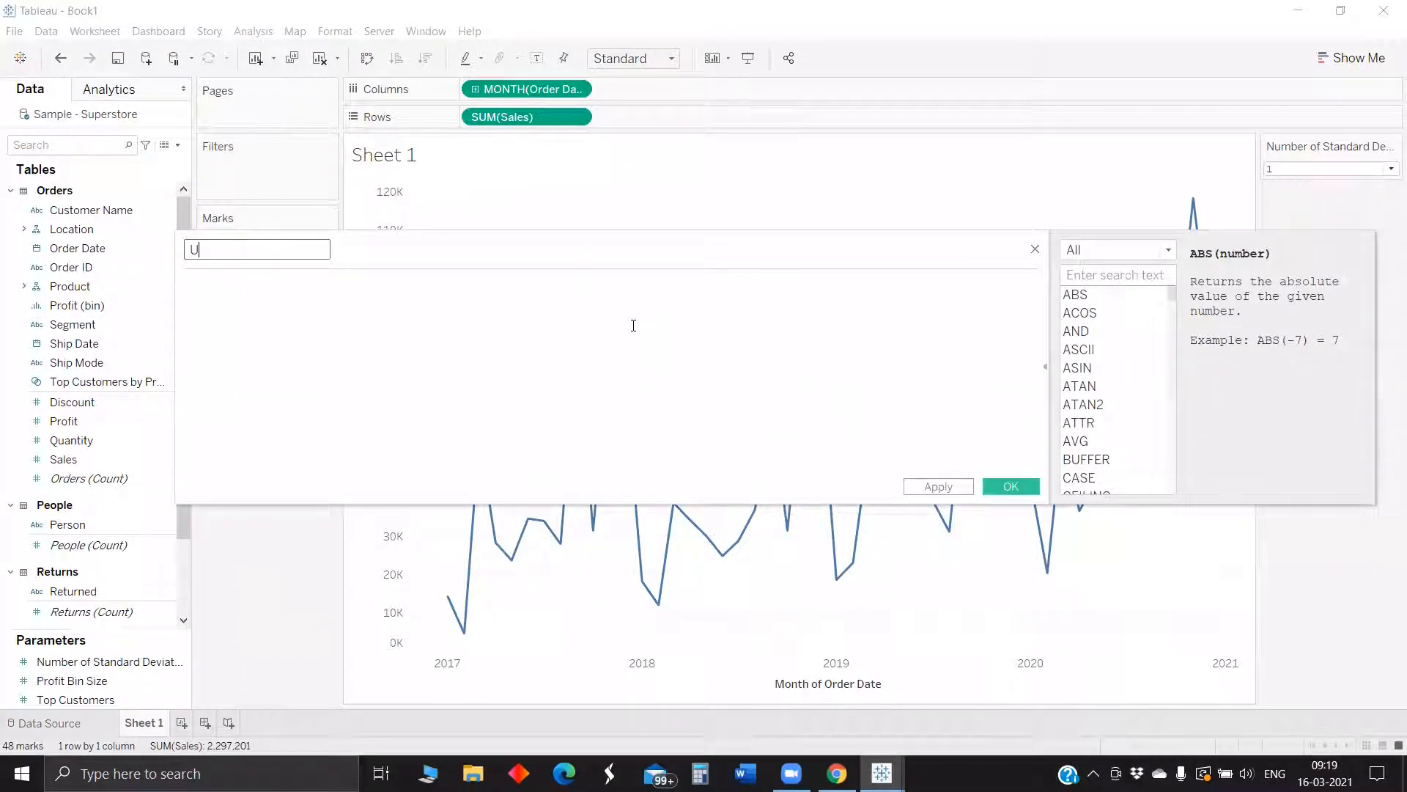
text(pper Control limit)
click(418, 334)
text(wind)
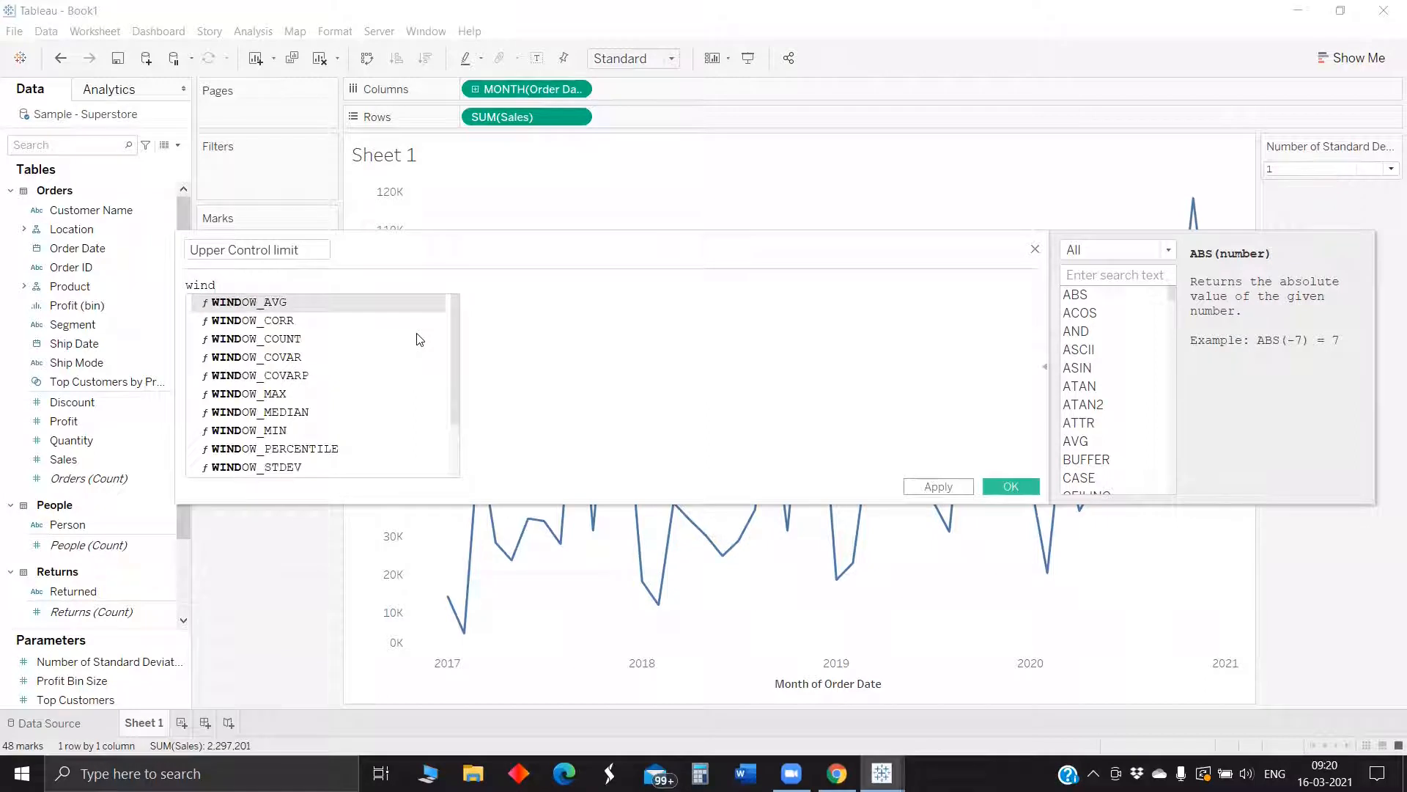
key(Return)
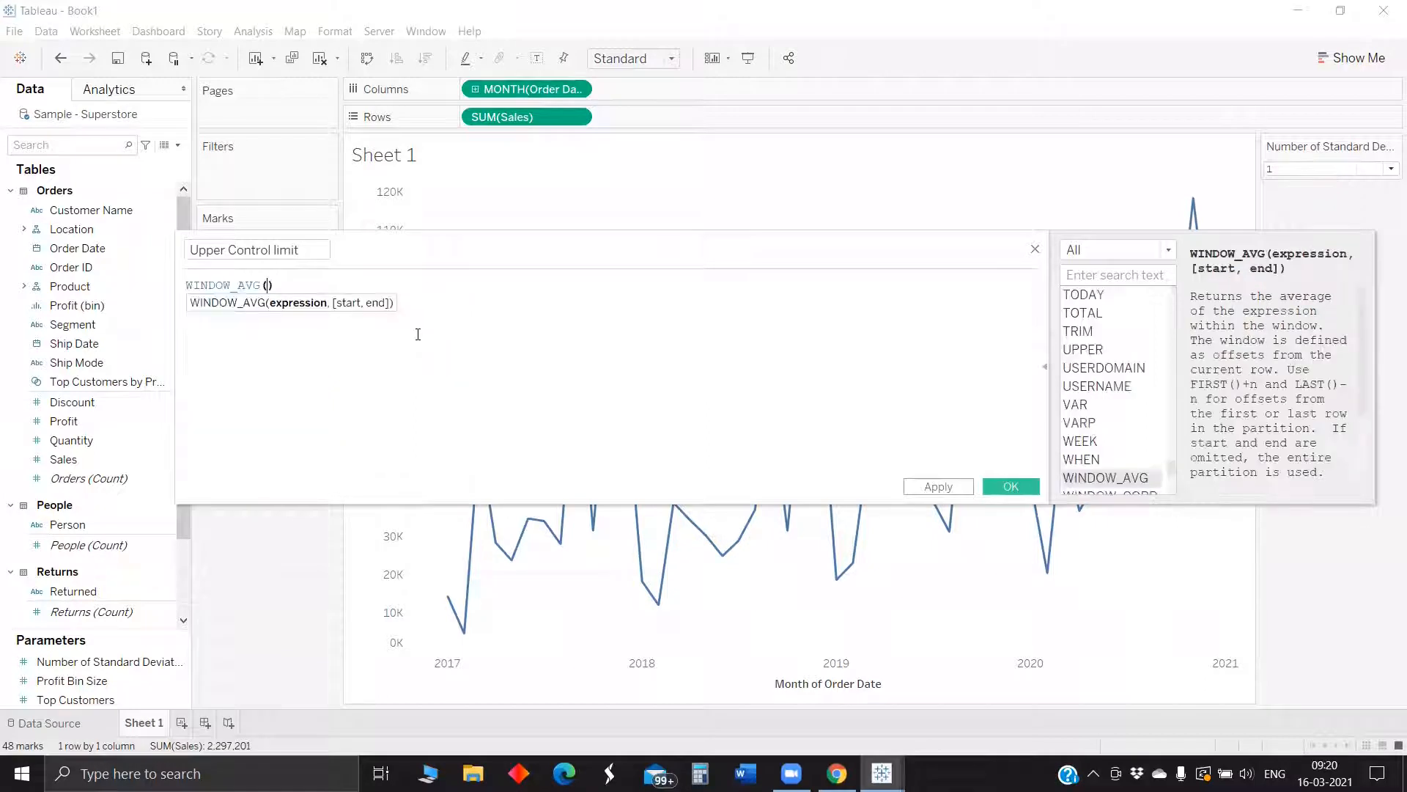
text(s)
key(BackSpace)
key(BackSpace)
key(BackSpace)
text(sub)
key(Return)
key(BackSpace)
key(BackSpace)
key(BackSpace)
key(BackSpace)
key(BackSpace)
key(BackSpace)
key(BackSpace)
key(BackSpace)
key(BackSpace)
key(BackSpace)
key(BackSpace)
key(BackSpace)
key(BackSpace)
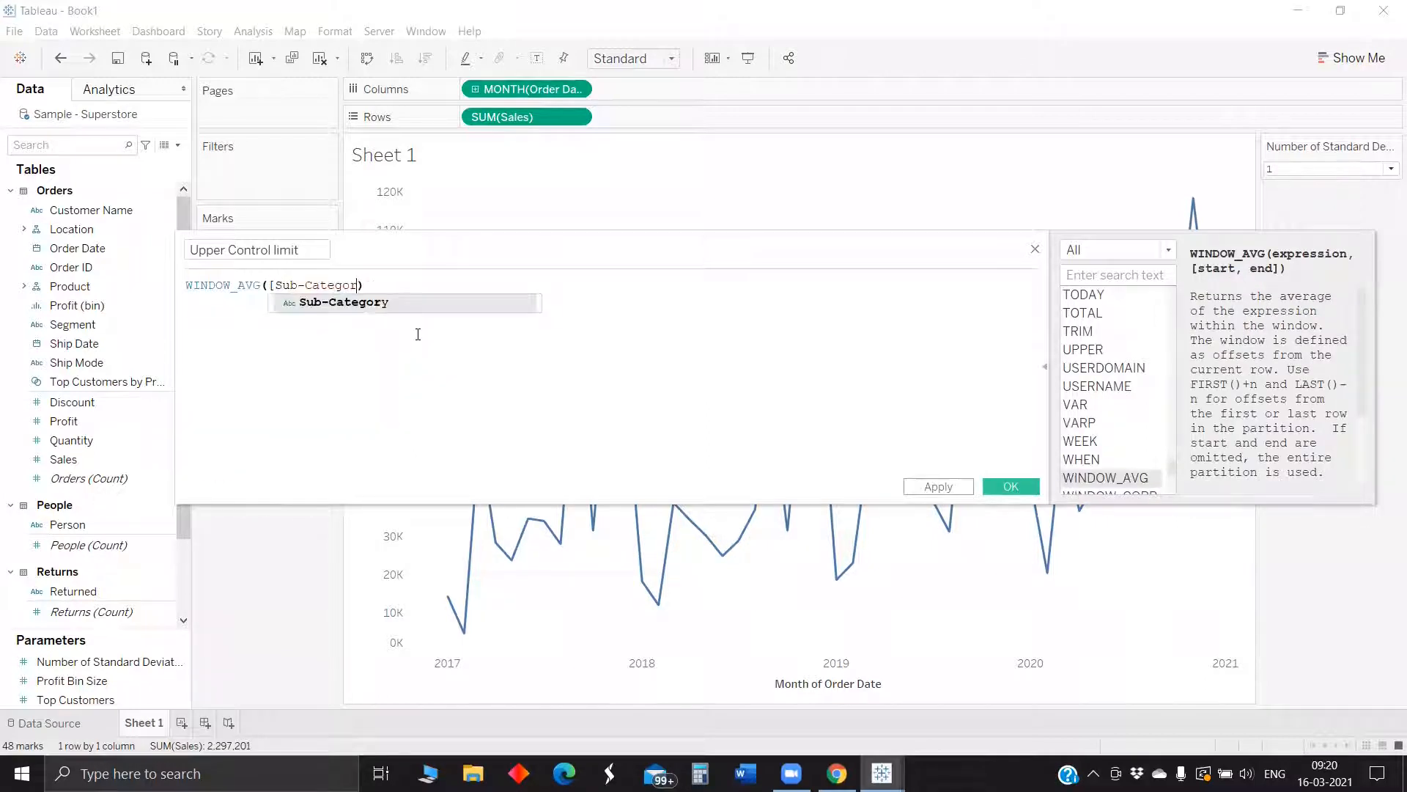
key(BackSpace)
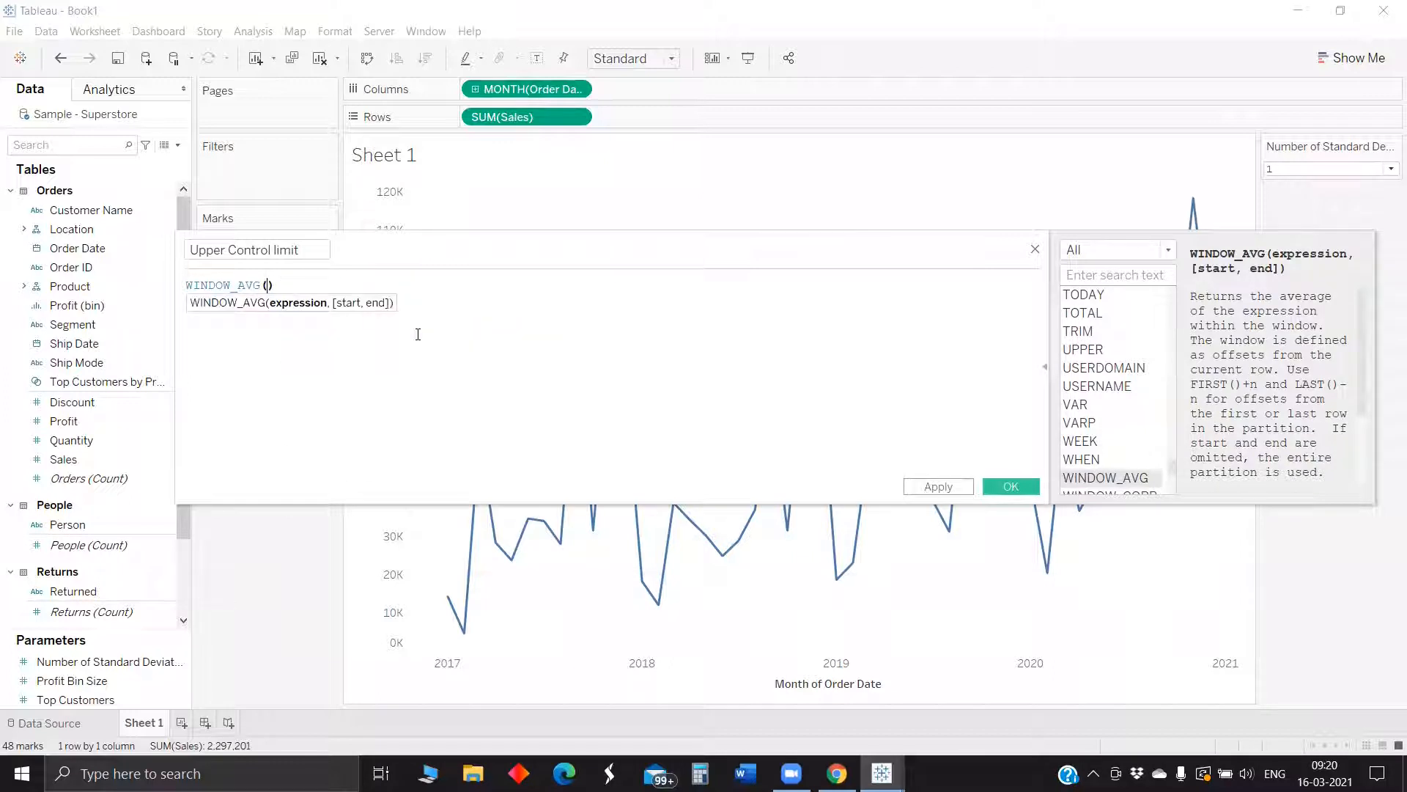
Enter SUM([Sales]) as the expression inside WINDOW_AVG.
text(Sum)
key(Return)
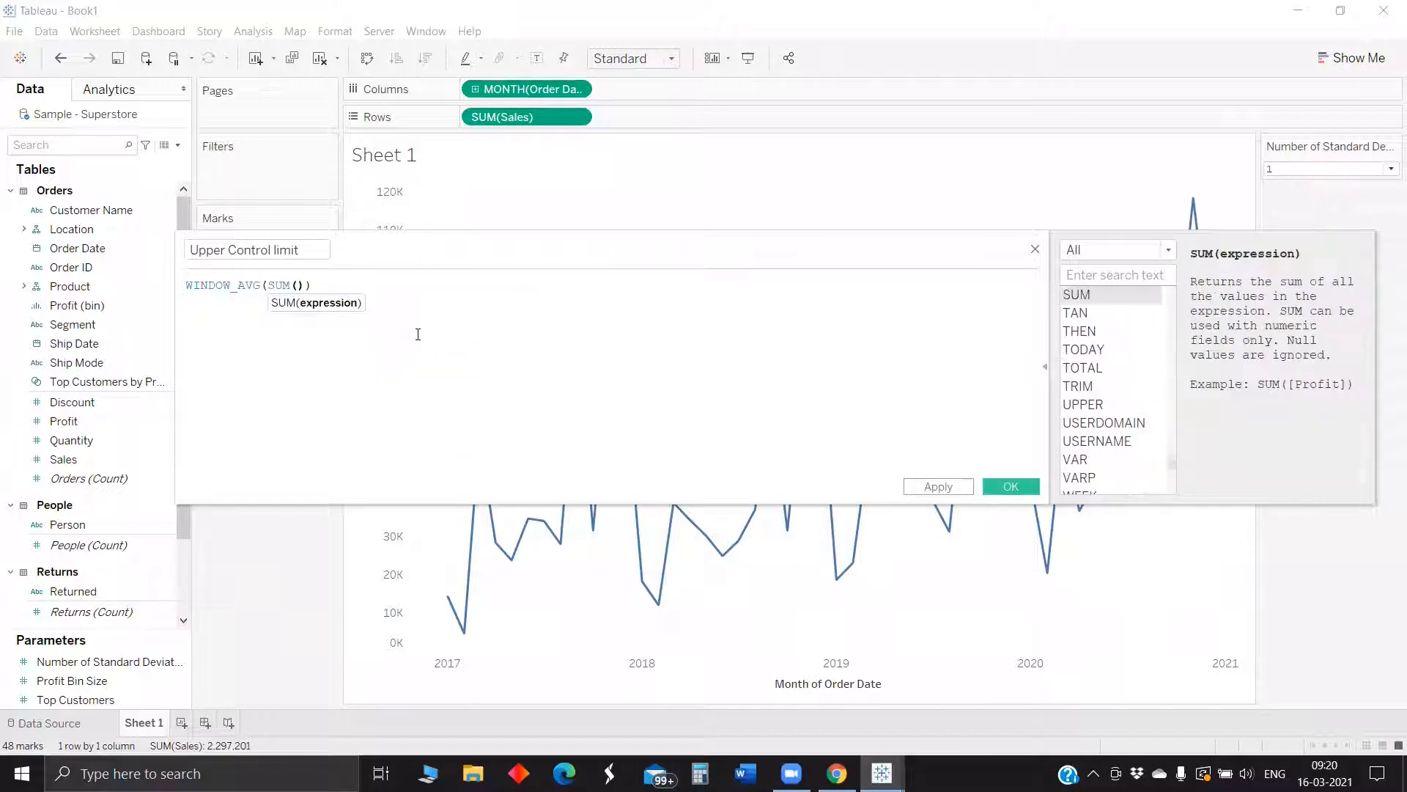
text(sa)
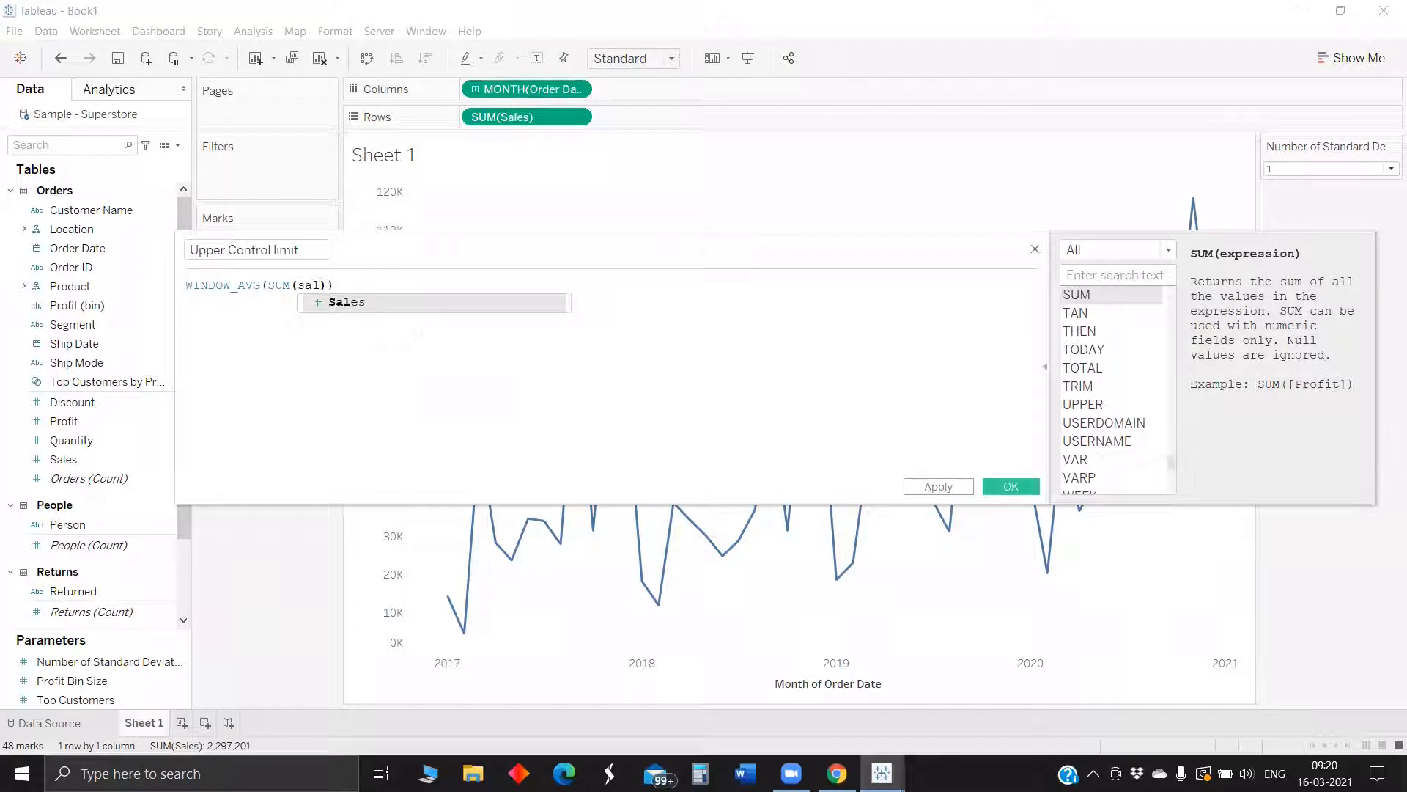
text(l)
key(Return)
click(389, 285)
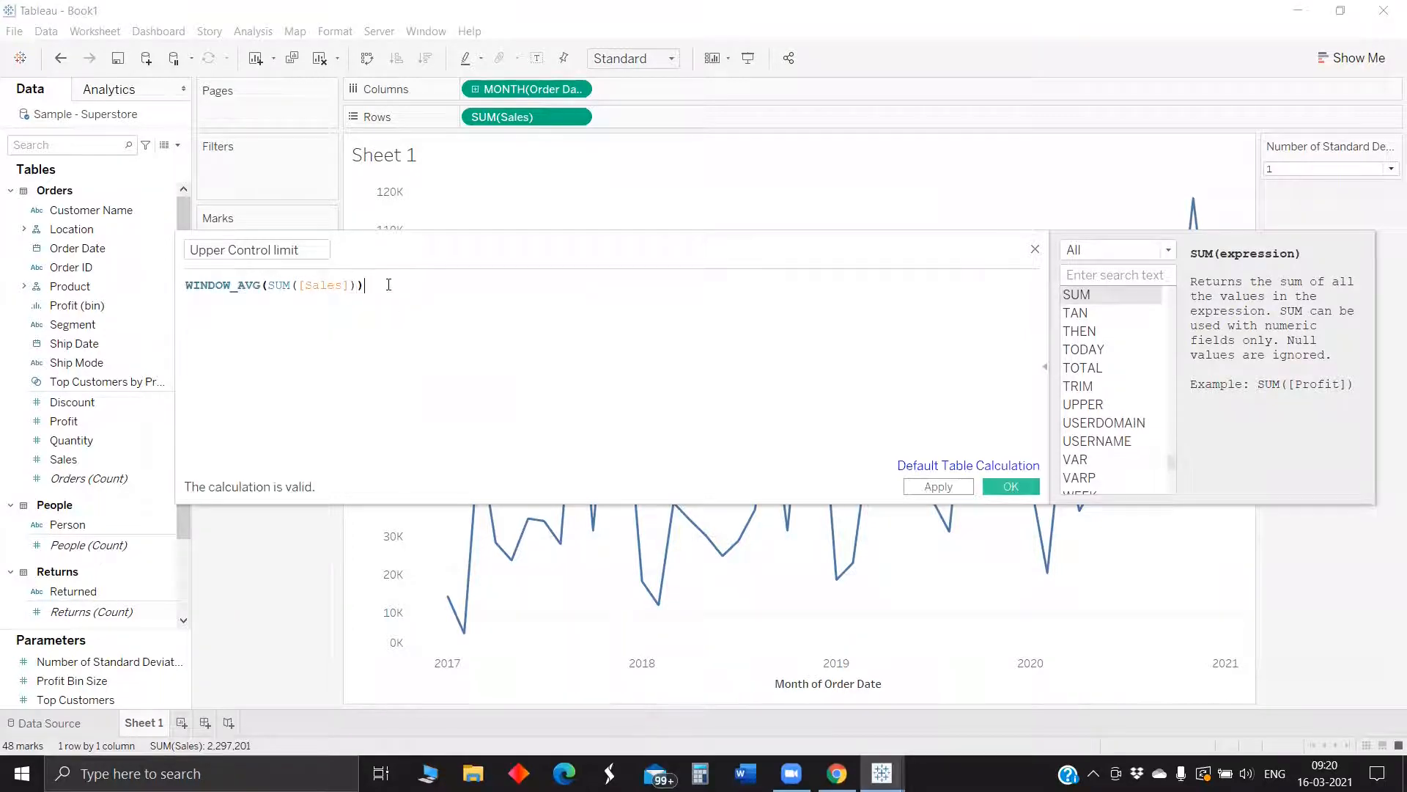
Extend the formula with +[Number of Standard Deviation]* WINDOW_STDEV(SUM([Sales])).
text(+)
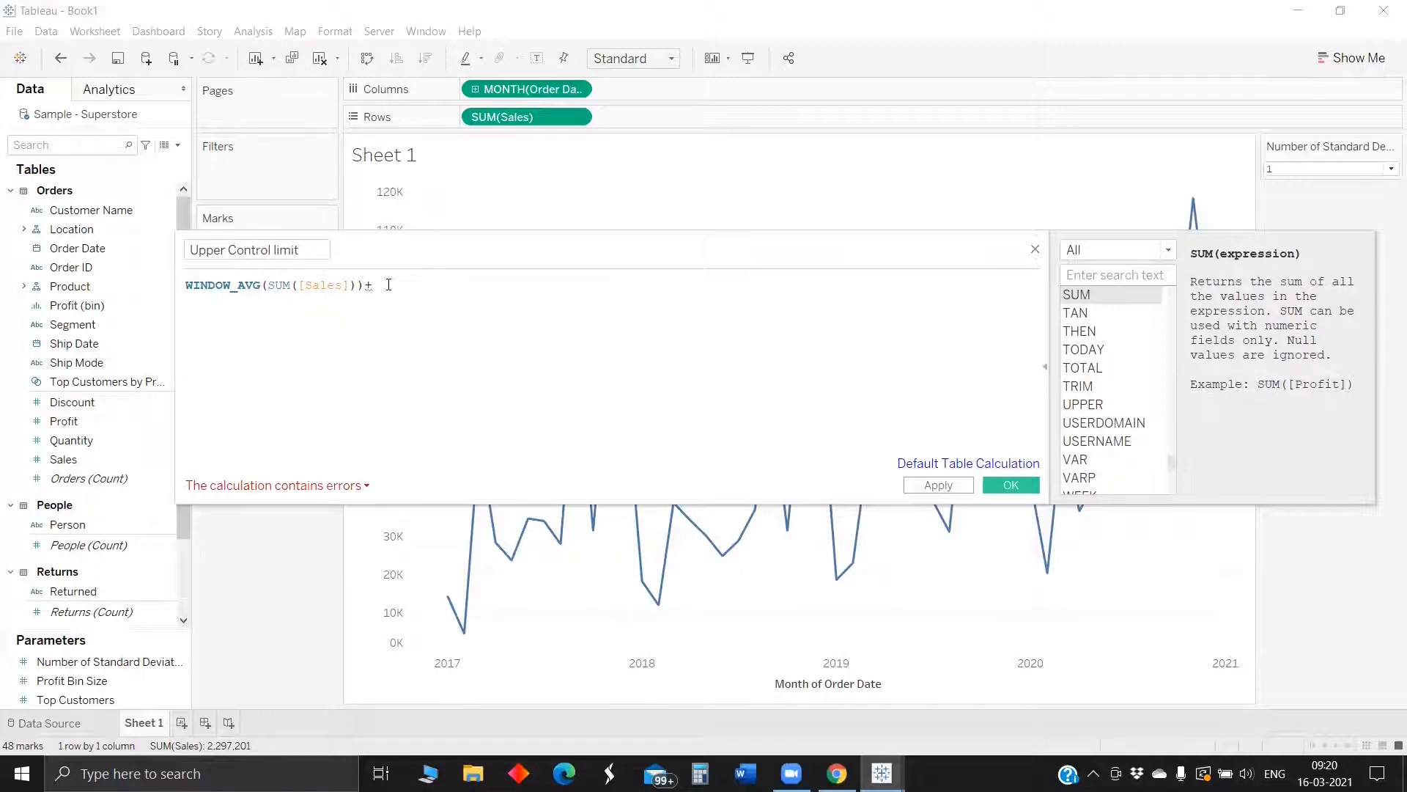
text(num)
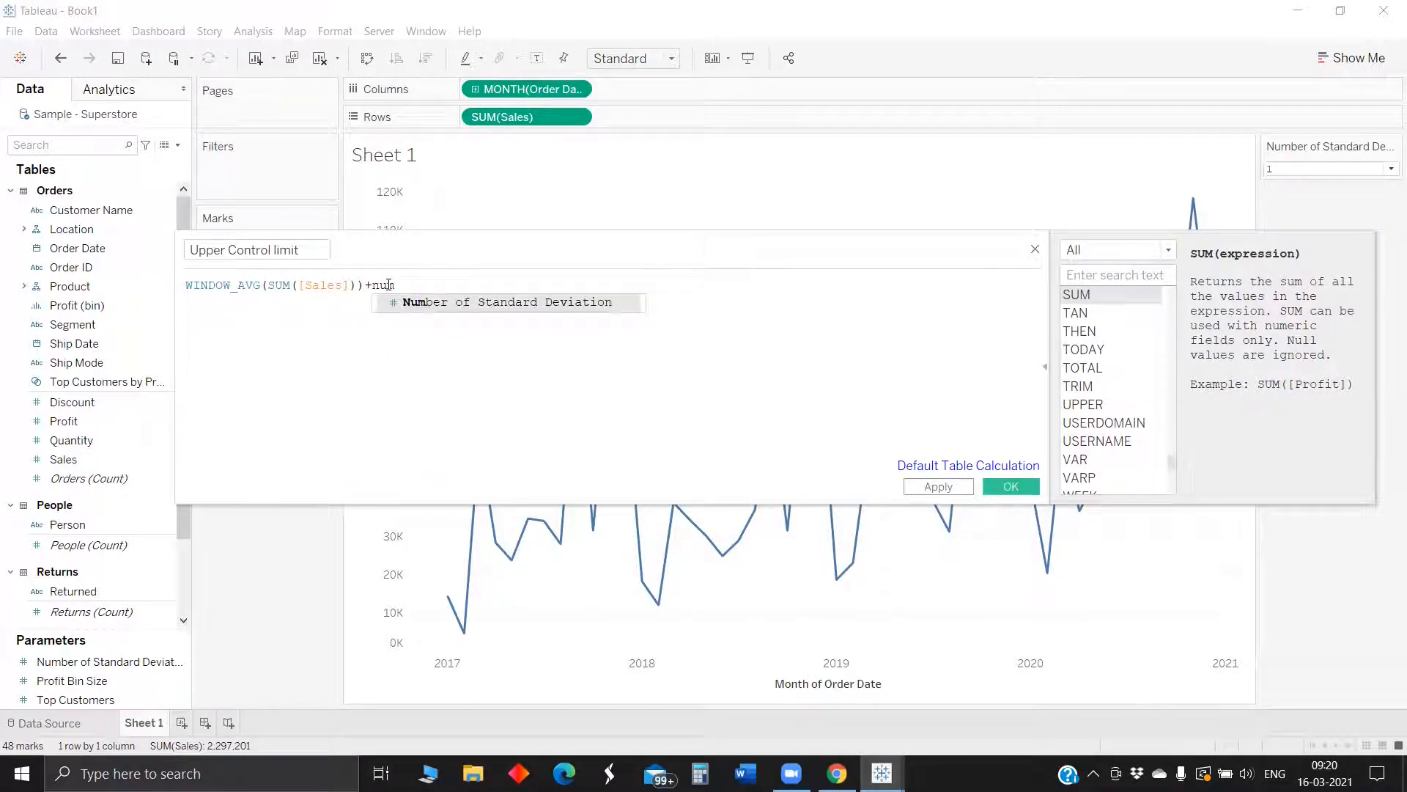
key(Return)
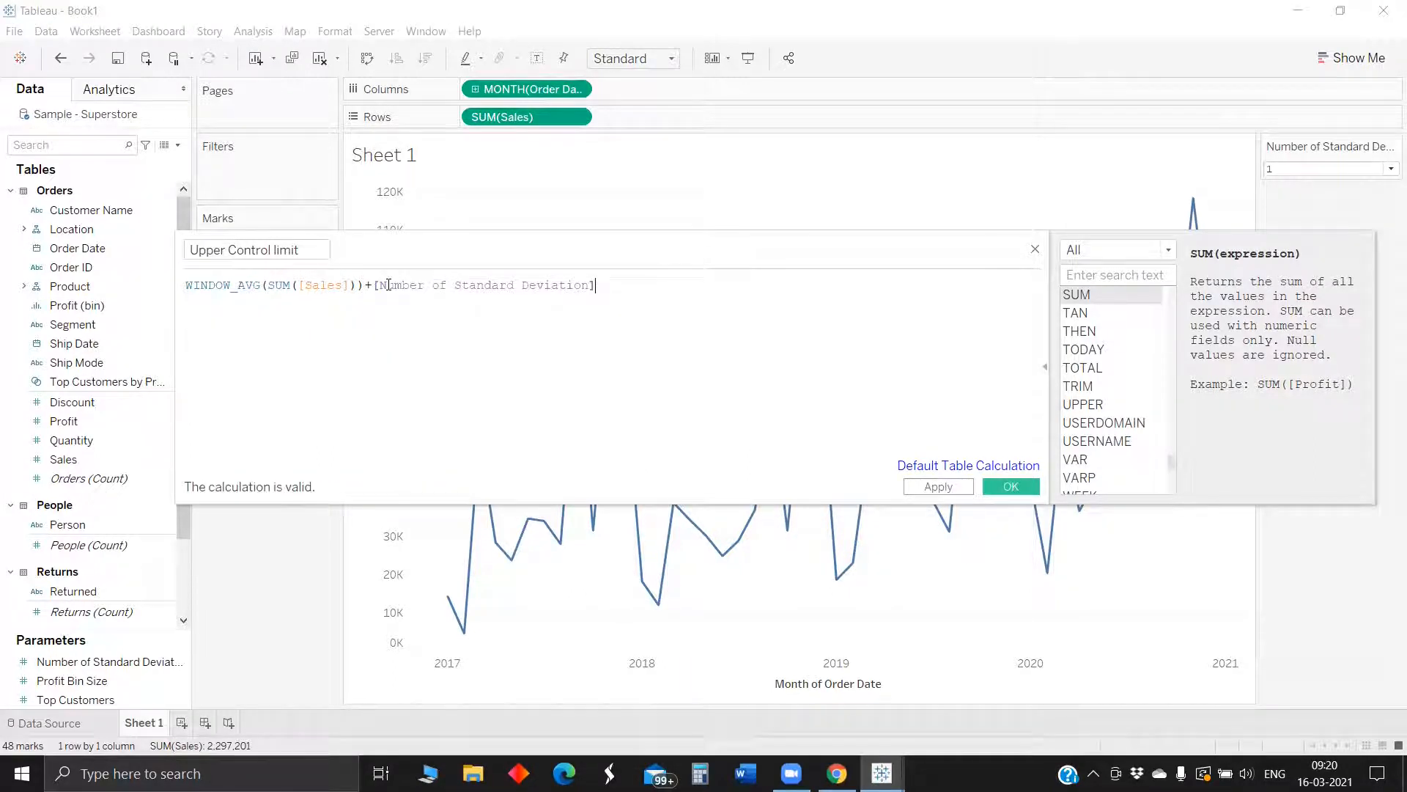
text(*)
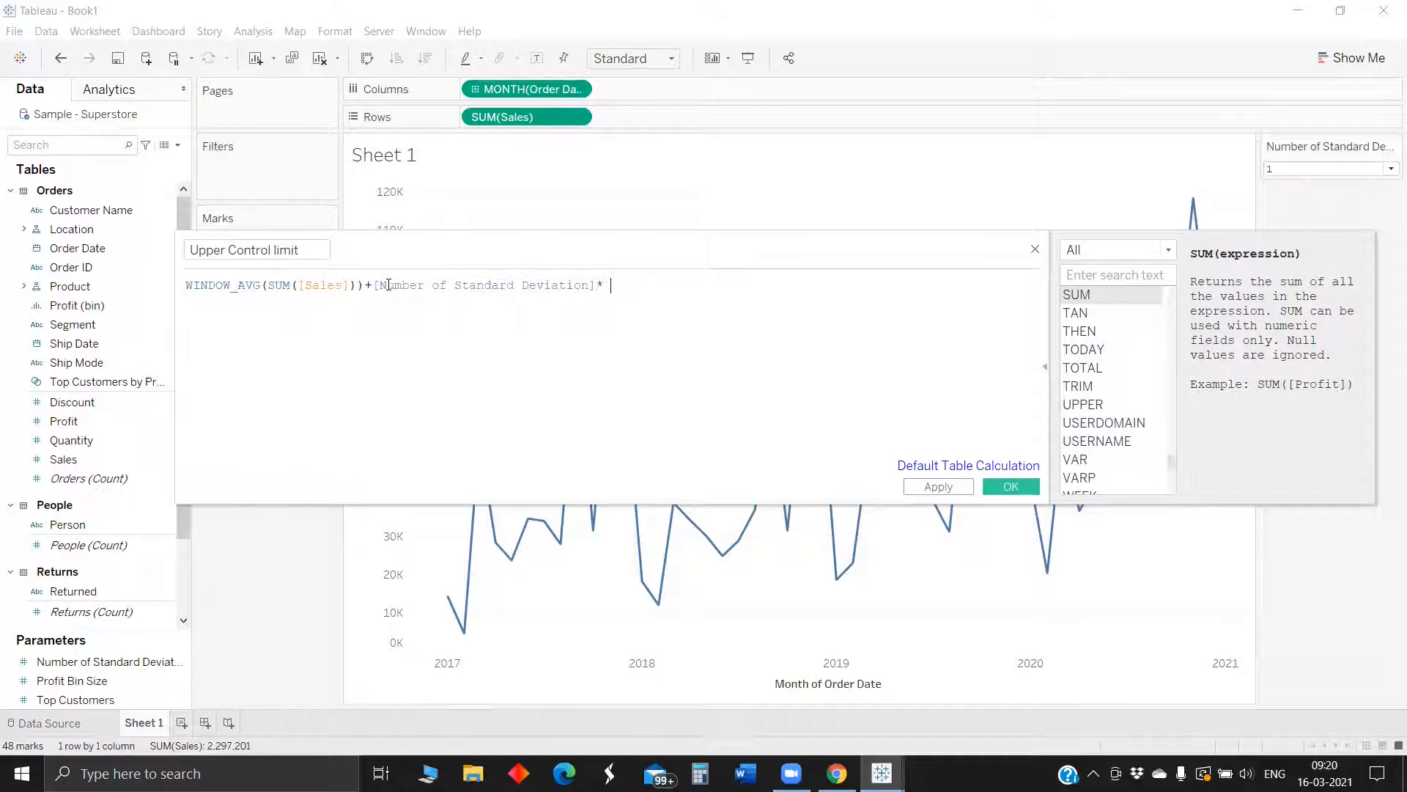
text( wind)
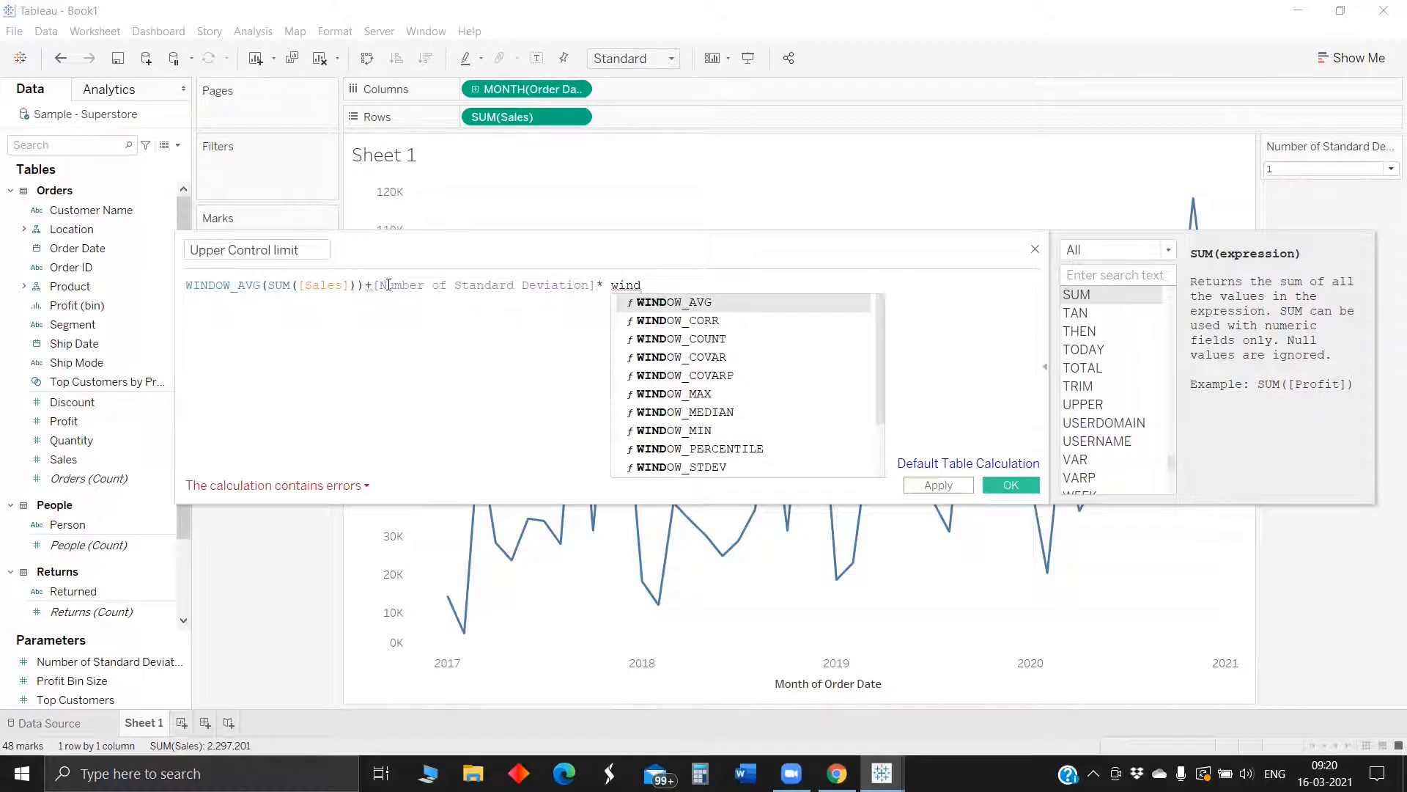
double_click(683, 467)
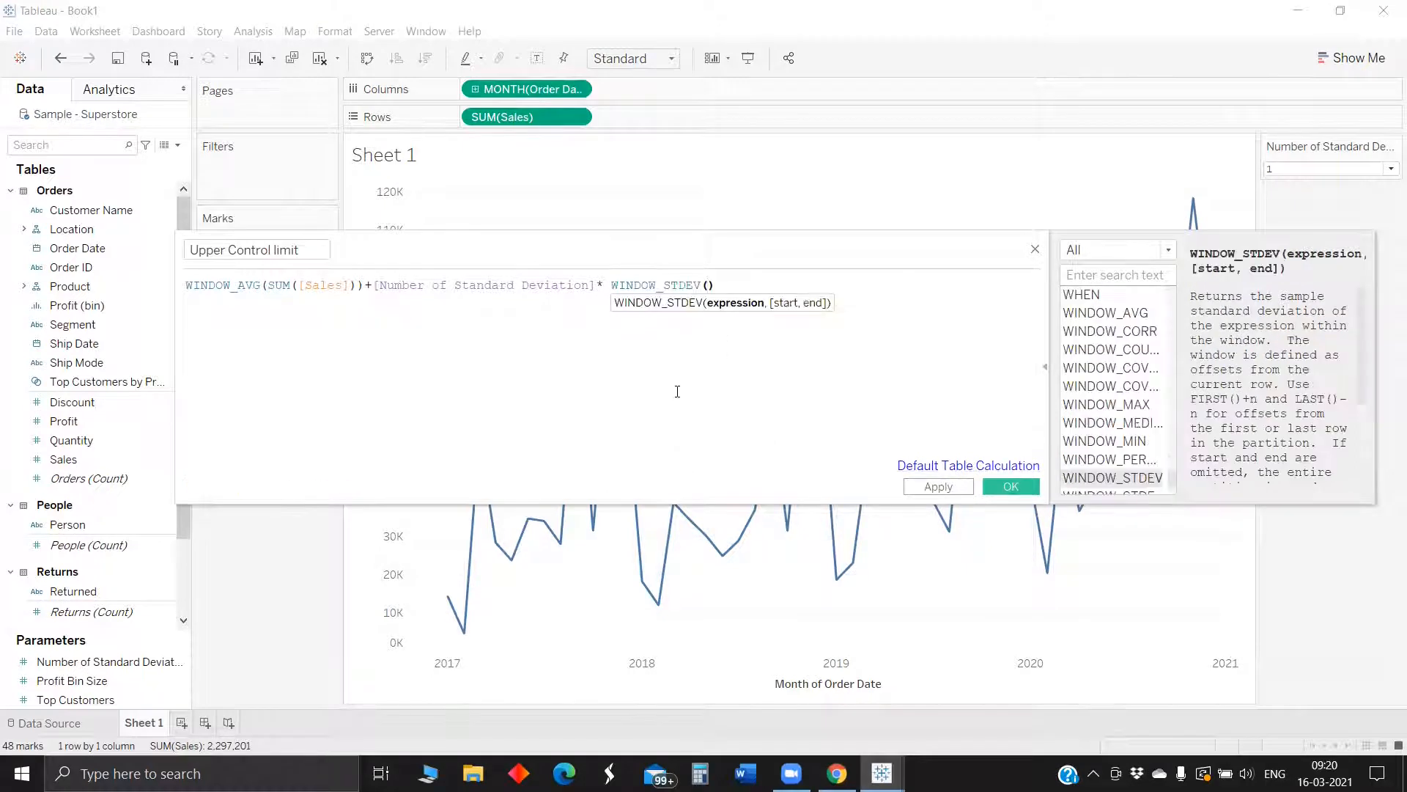
text(su)
key(Return)
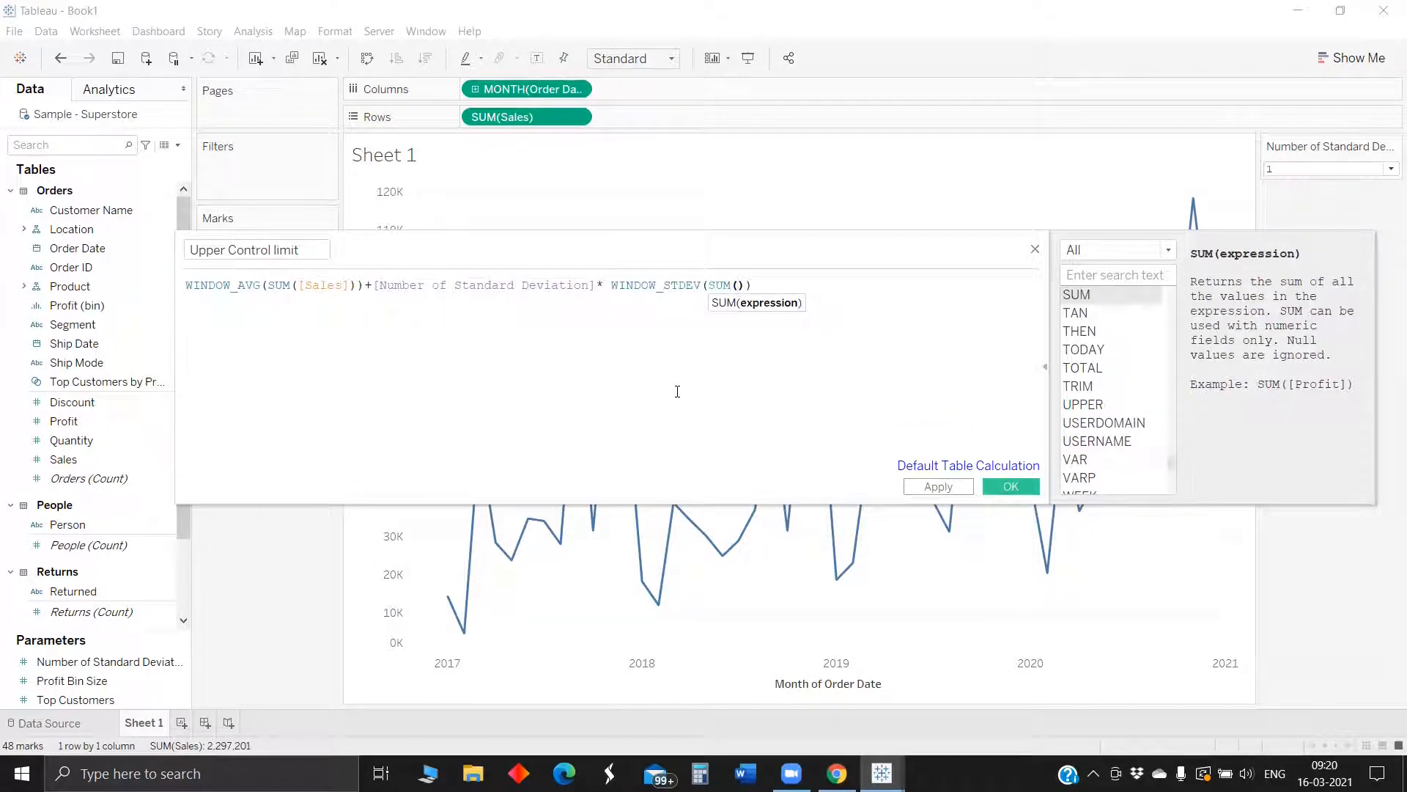
text(sal)
key(Return)
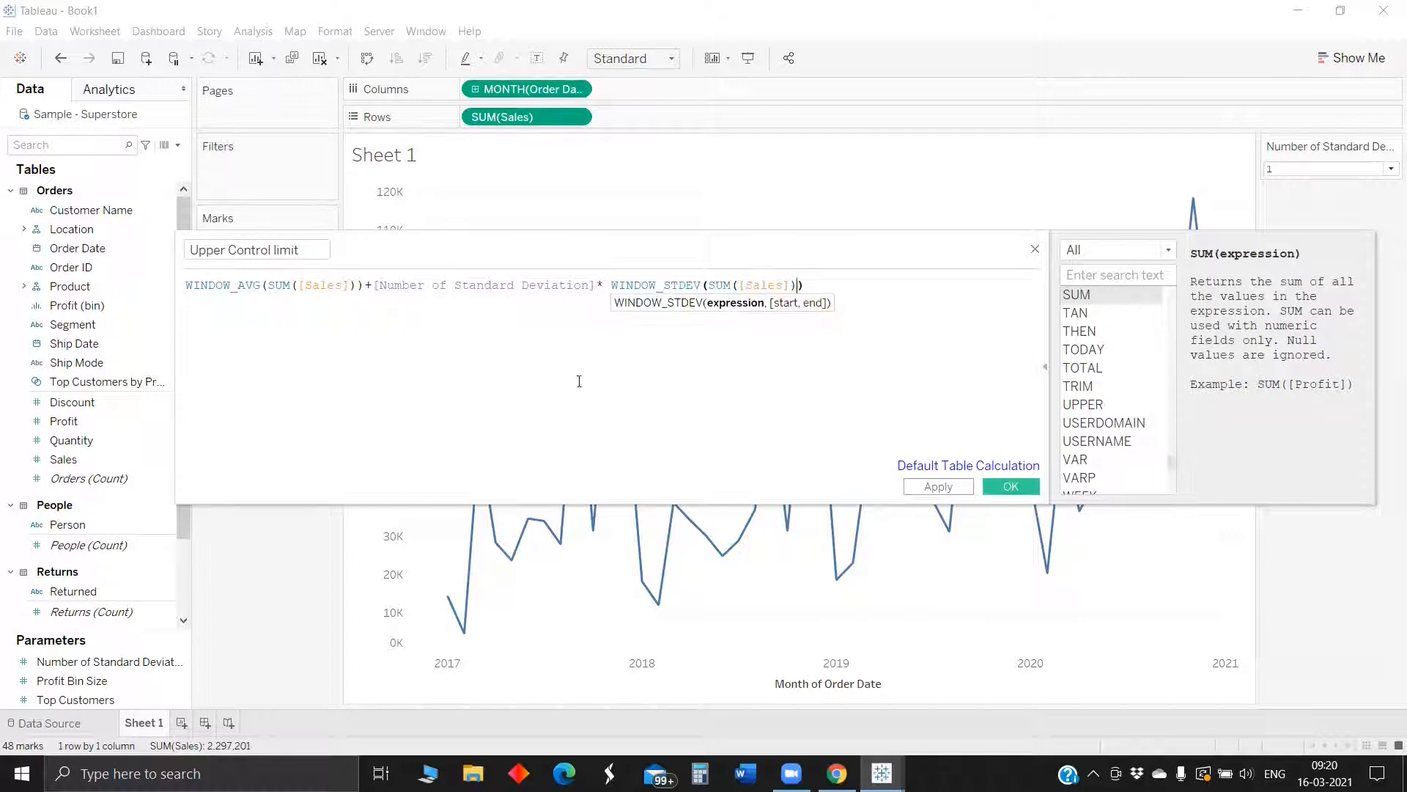
Enclose the product of the parameter and WINDOW_STDEV in parentheses.
click(373, 285)
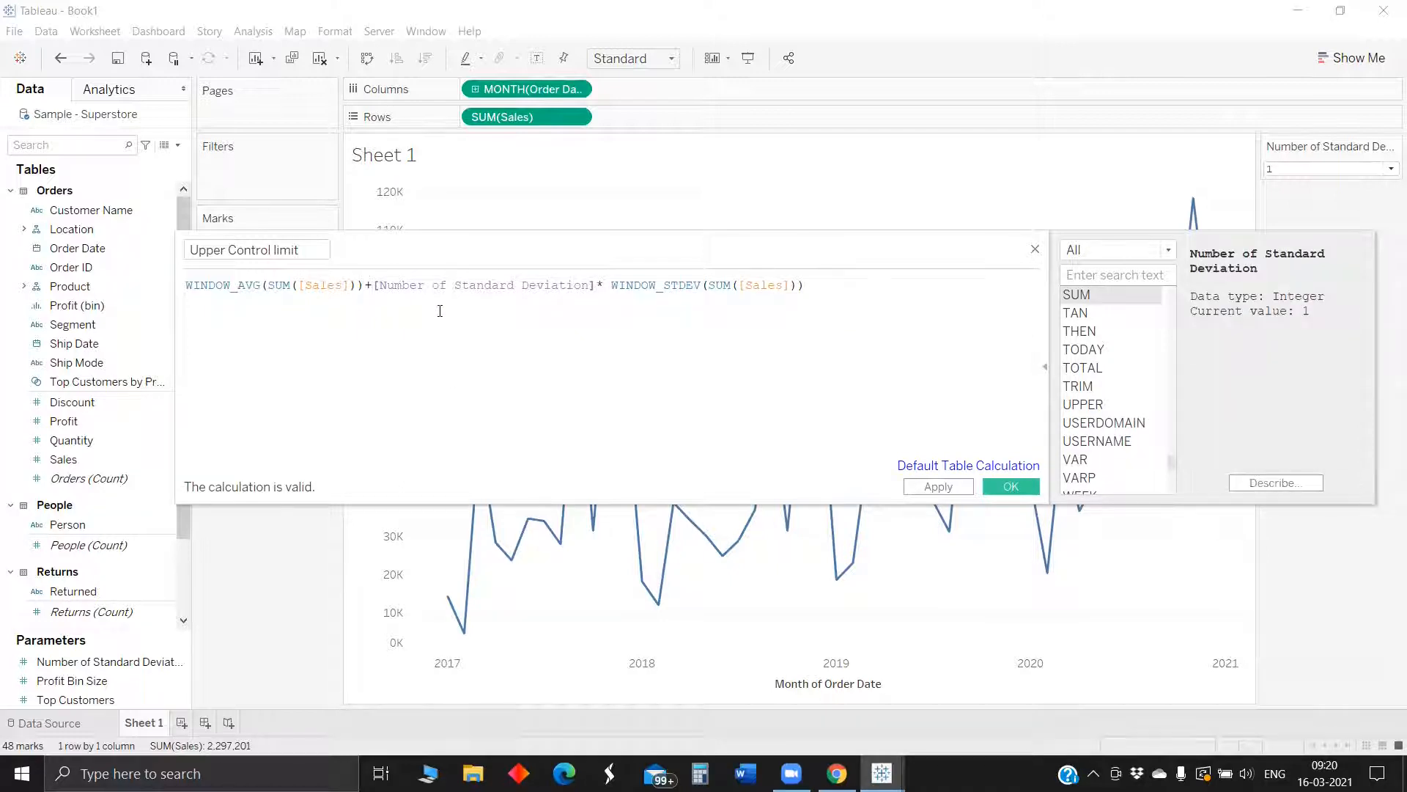
text(()
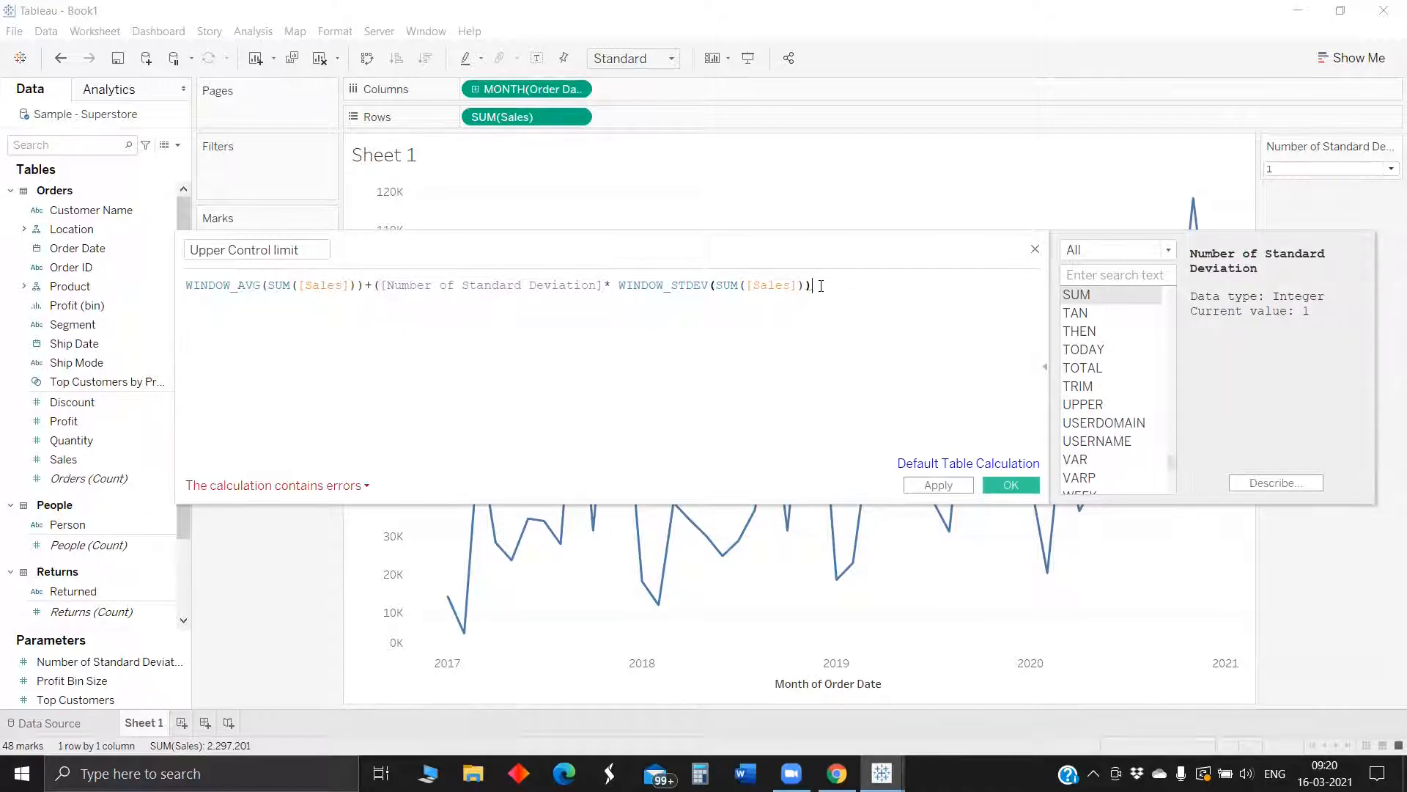
text())
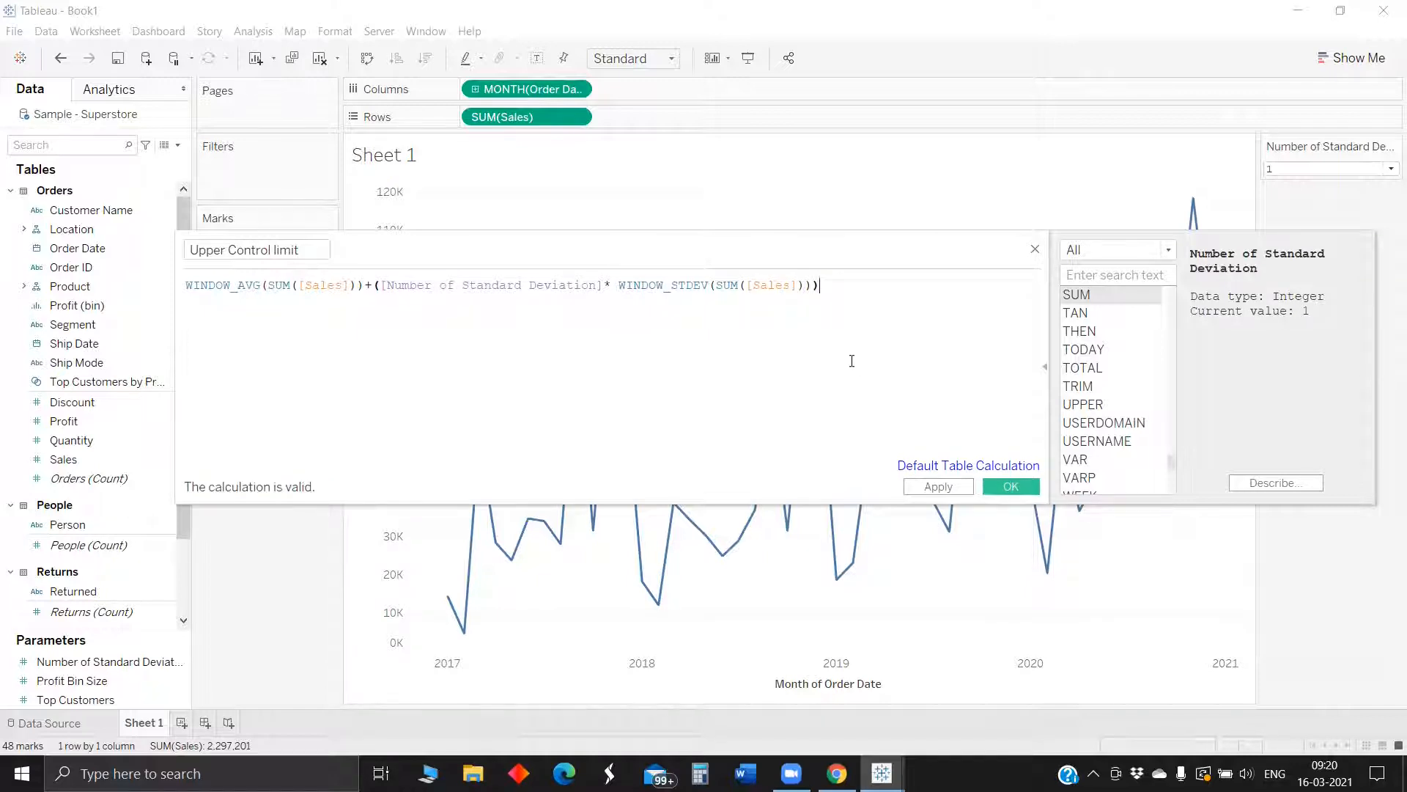
Copy the whole Upper Control limit formula and save the calculated field.
key(ctrl+a)
key(ctrl+c)
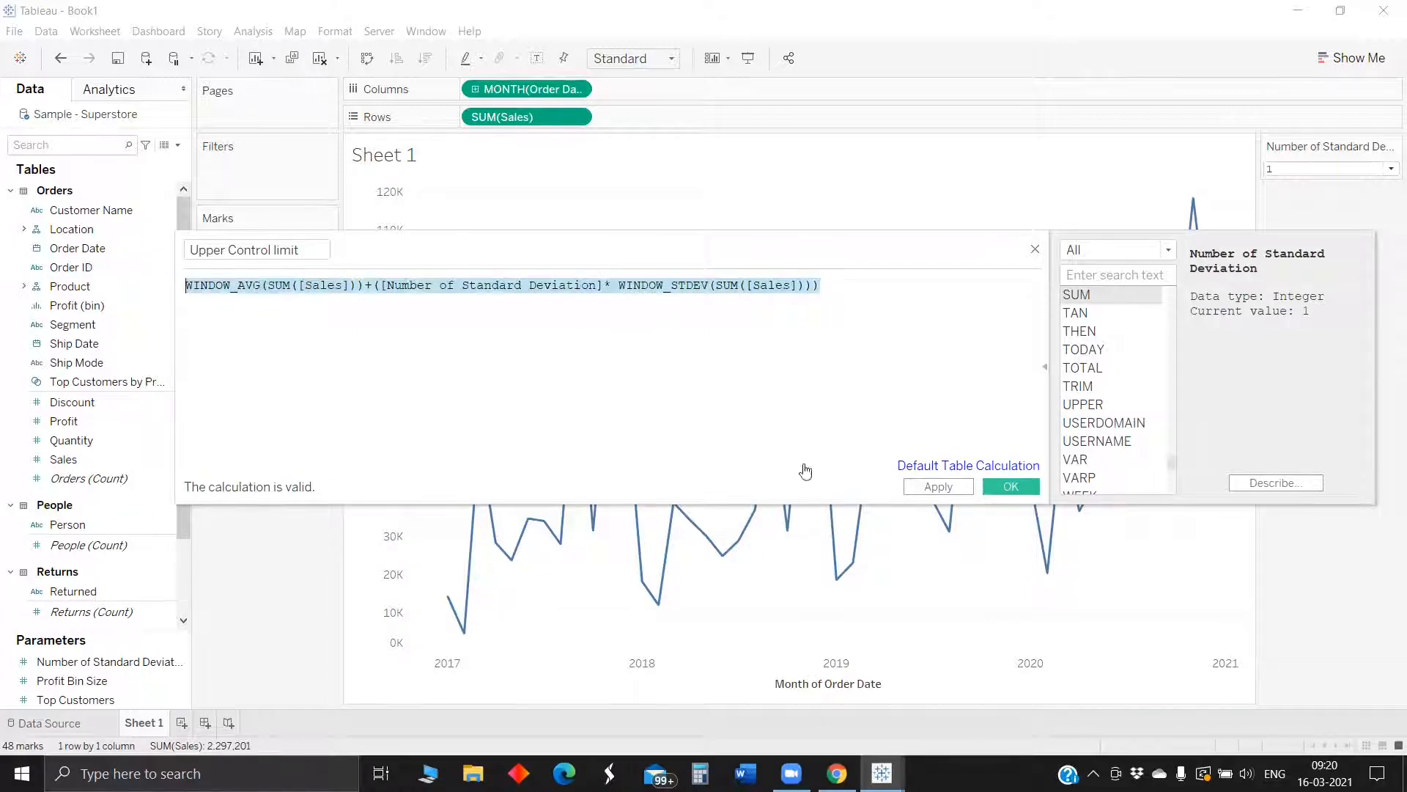
click(1010, 486)
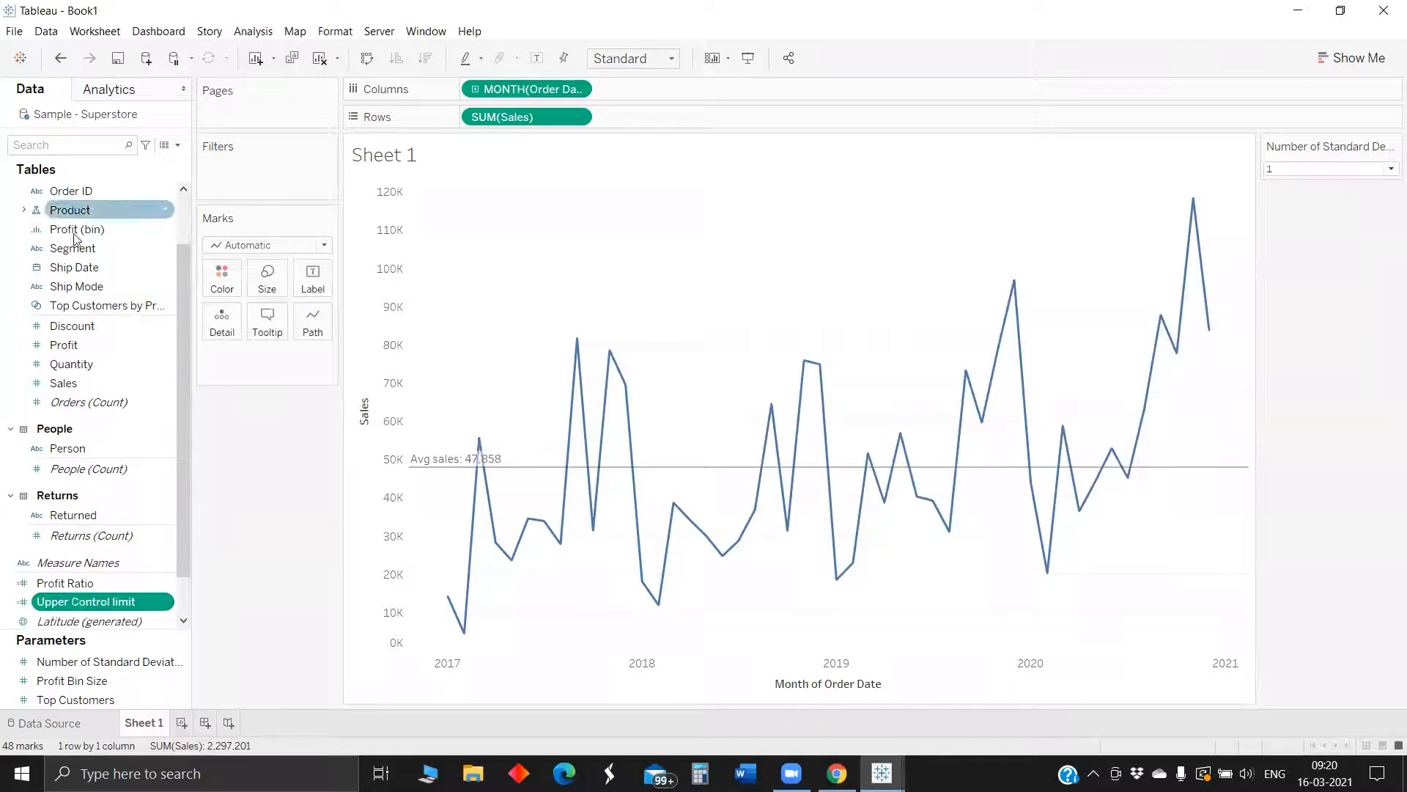
Start another calculated field with the copied formula, replacing the plus sign after WINDOW_AVG(SUM([Sales])) with a minus sign.
click(177, 146)
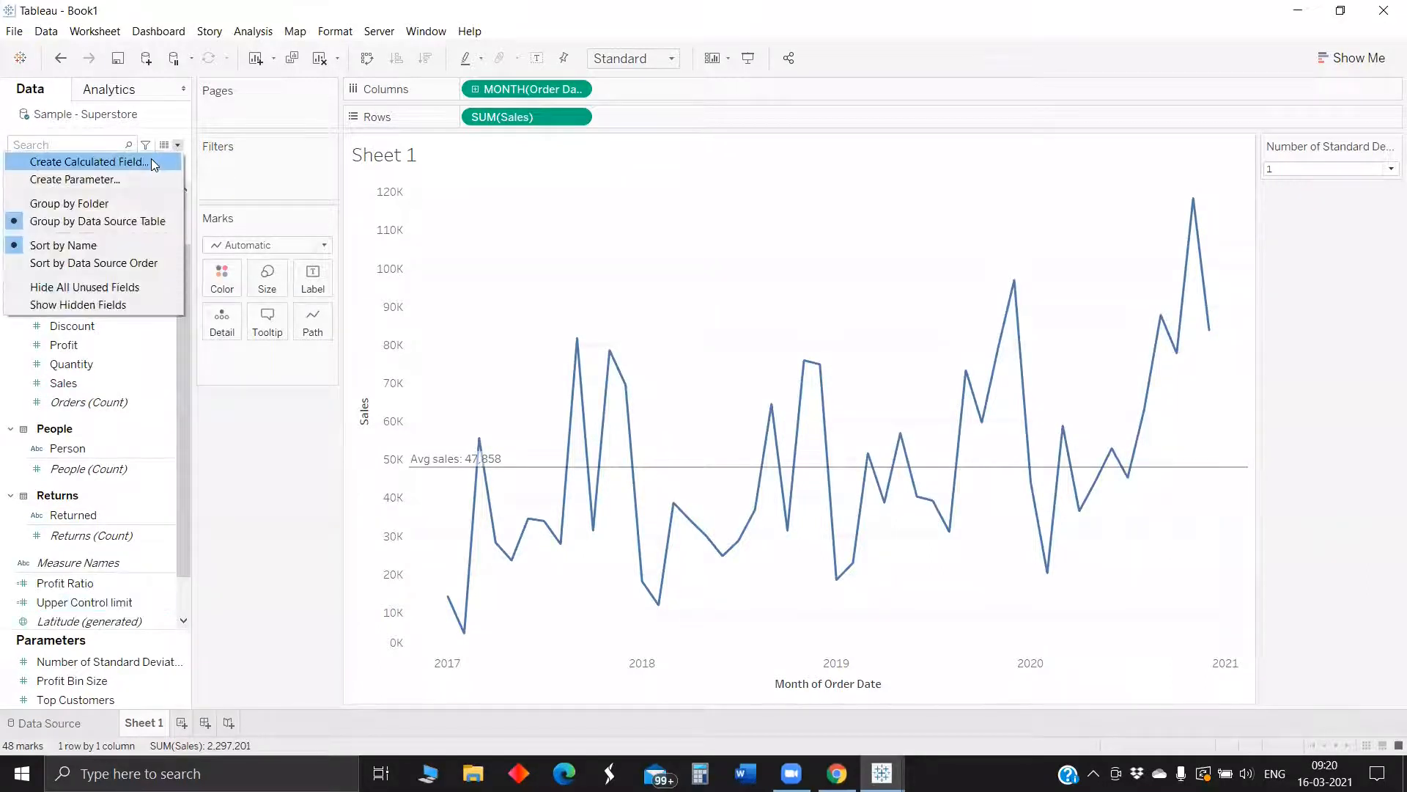
click(151, 159)
key(ctrl+v)
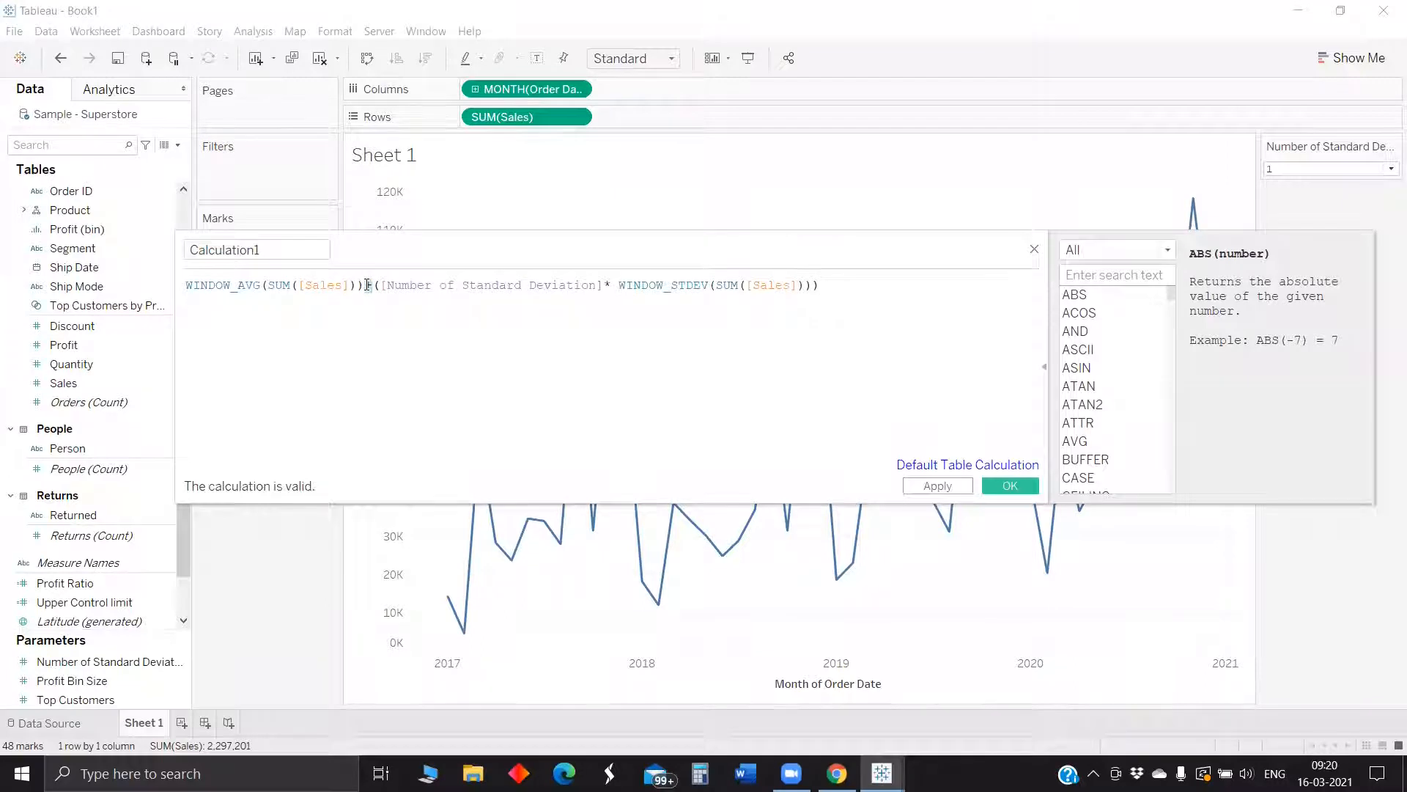
text(-)
Name the new calculated field "Lower control limt" and save it.
click(227, 251)
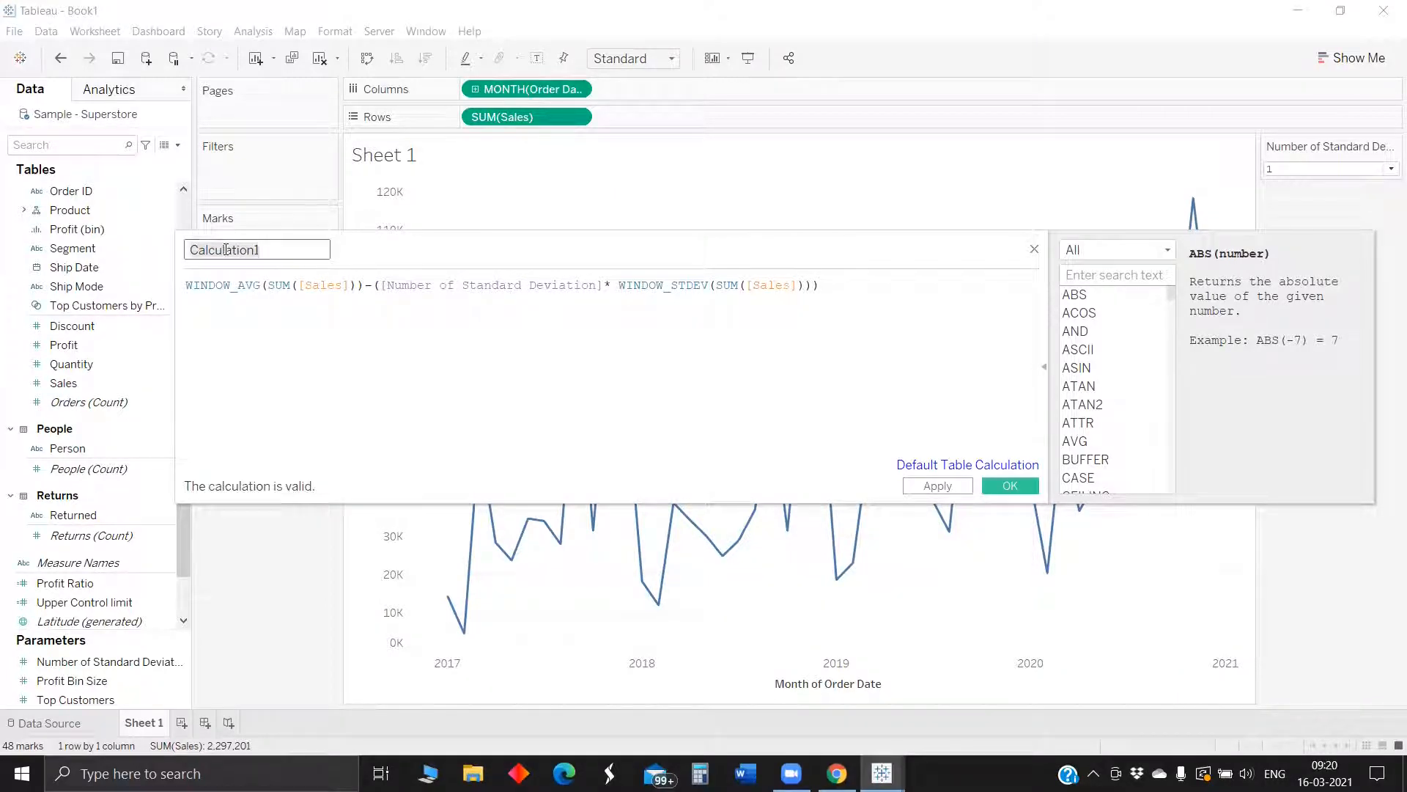
text(LOwer control limt)
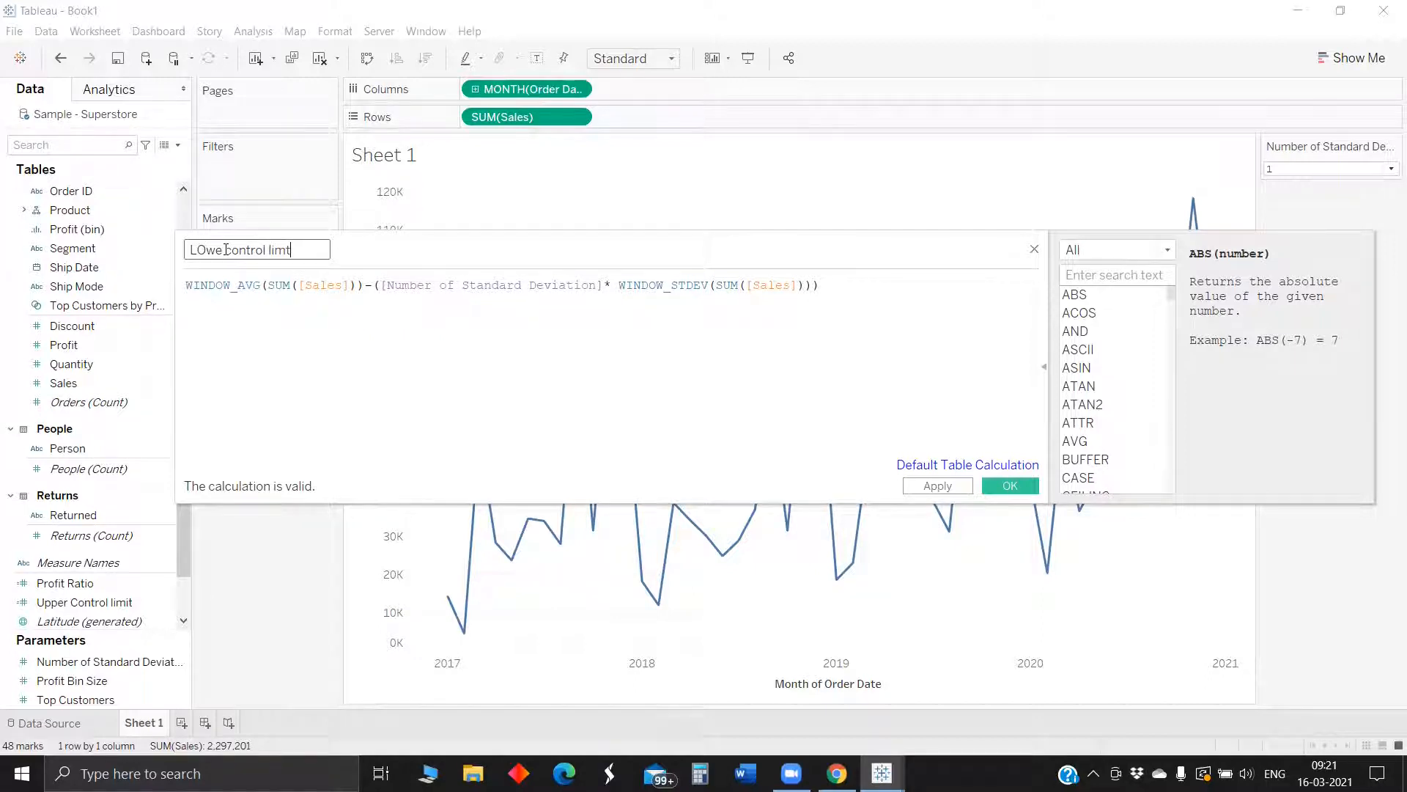
click(209, 248)
key(Delete)
text(o)
key(Right)
key(Right)
text(r)
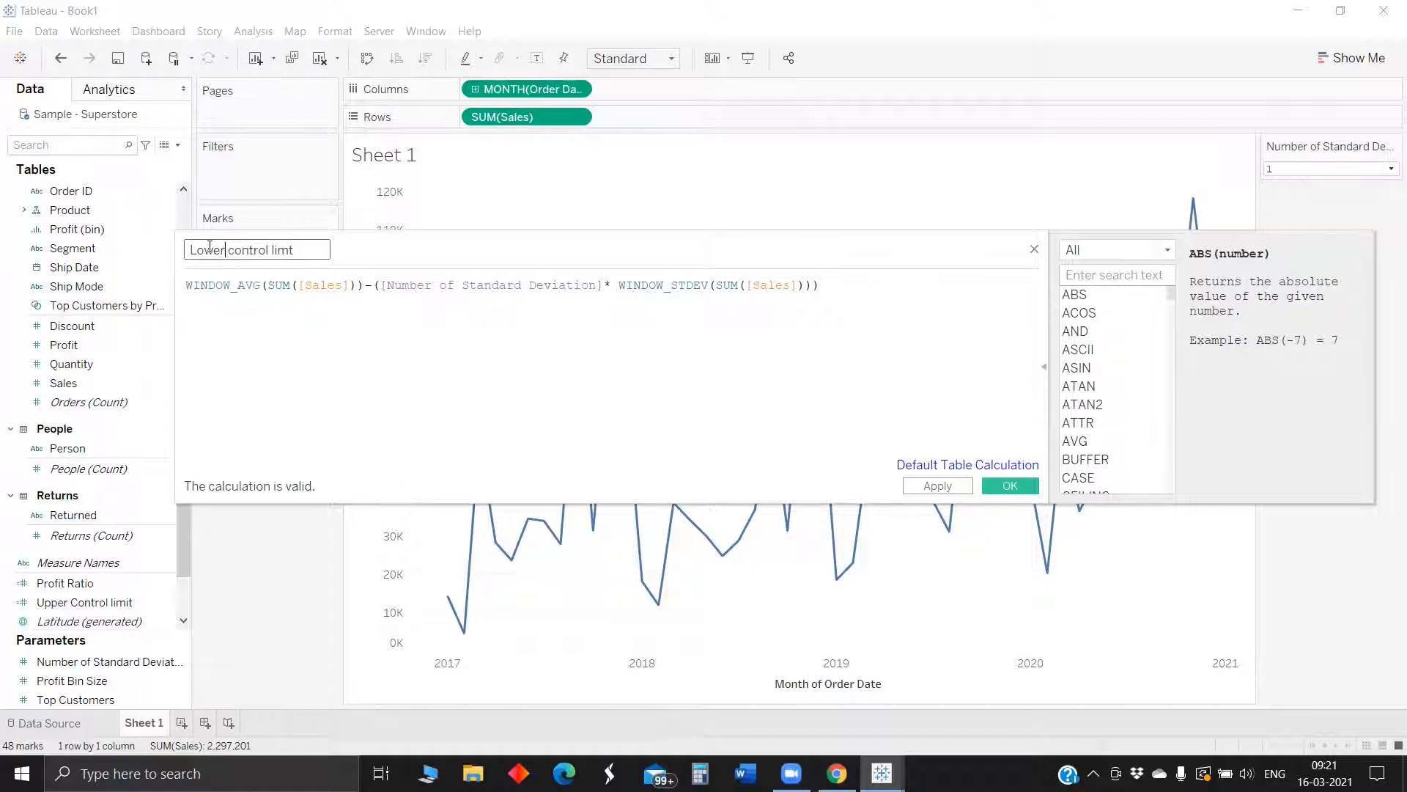
click(1009, 486)
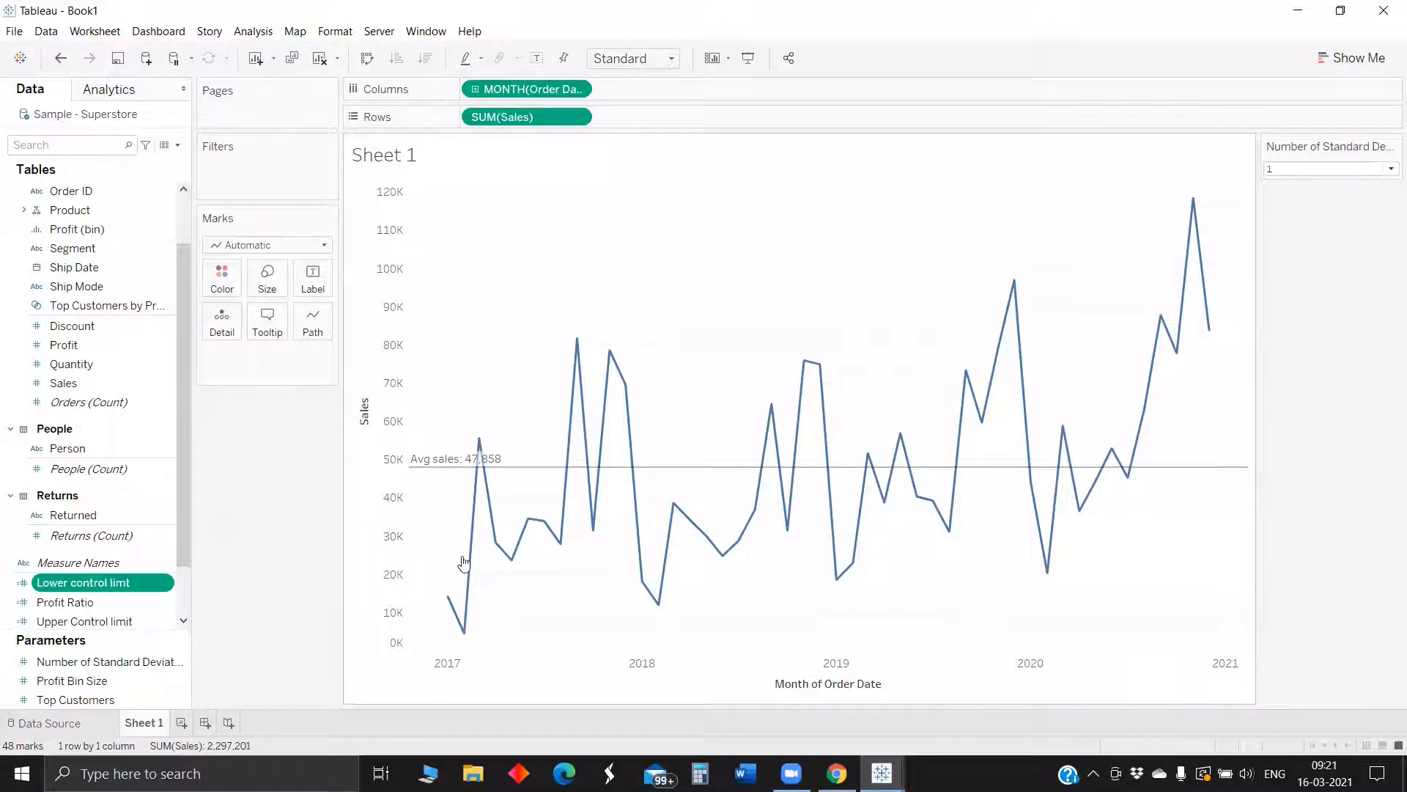
Add the Lower control limt and Upper Control limit fields together to the marks' Detail.
mouse_move(464, 561)
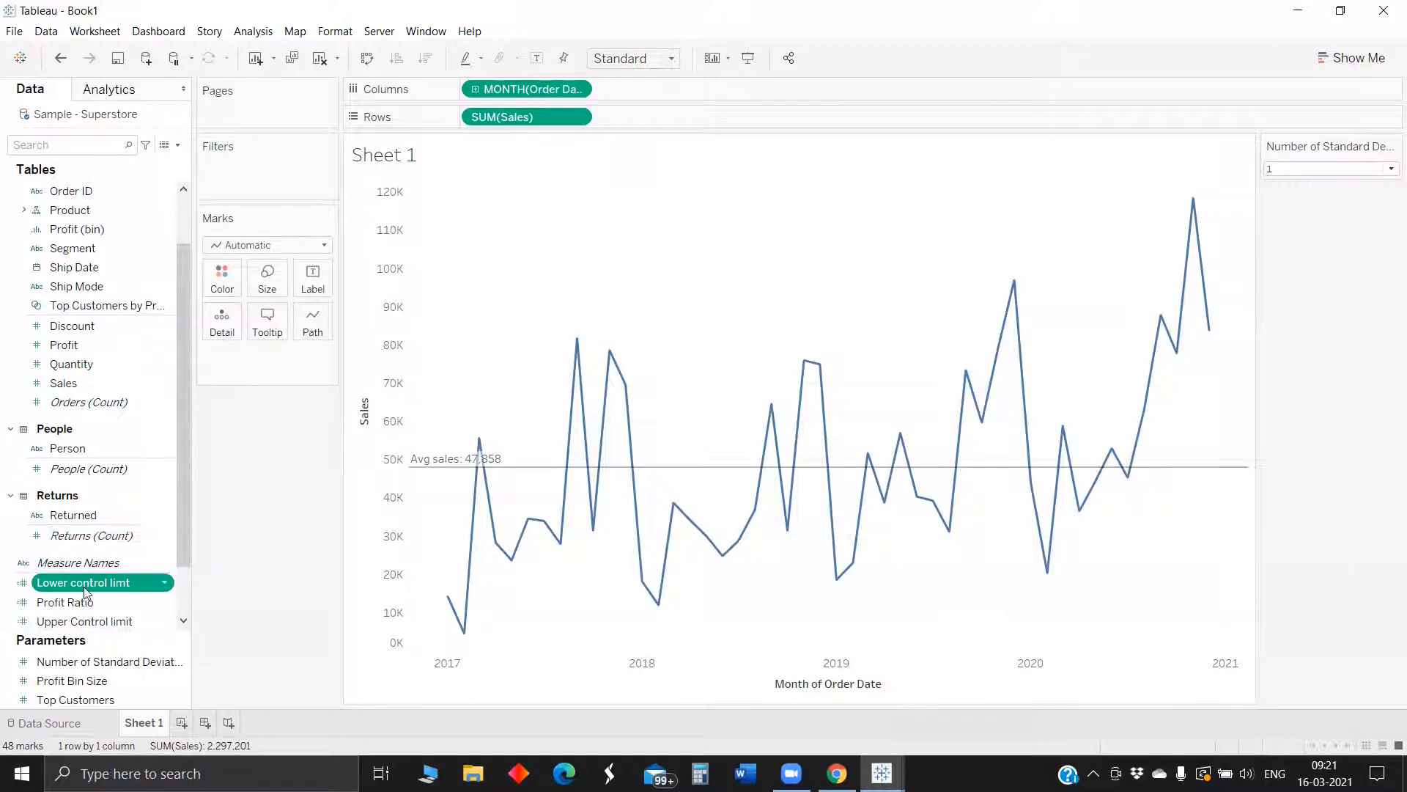
ctrl+click(97, 618)
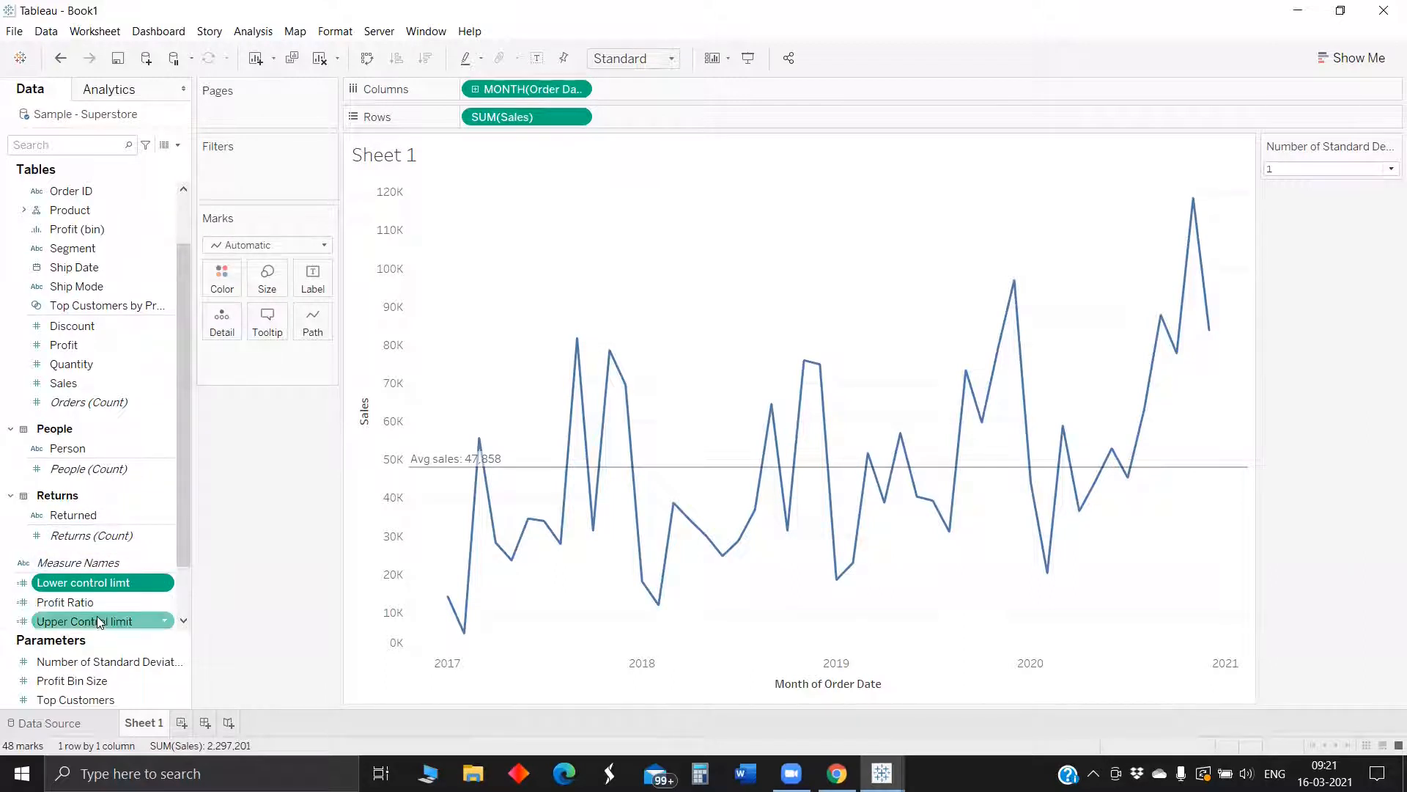
scroll(104, 585, down, 1)
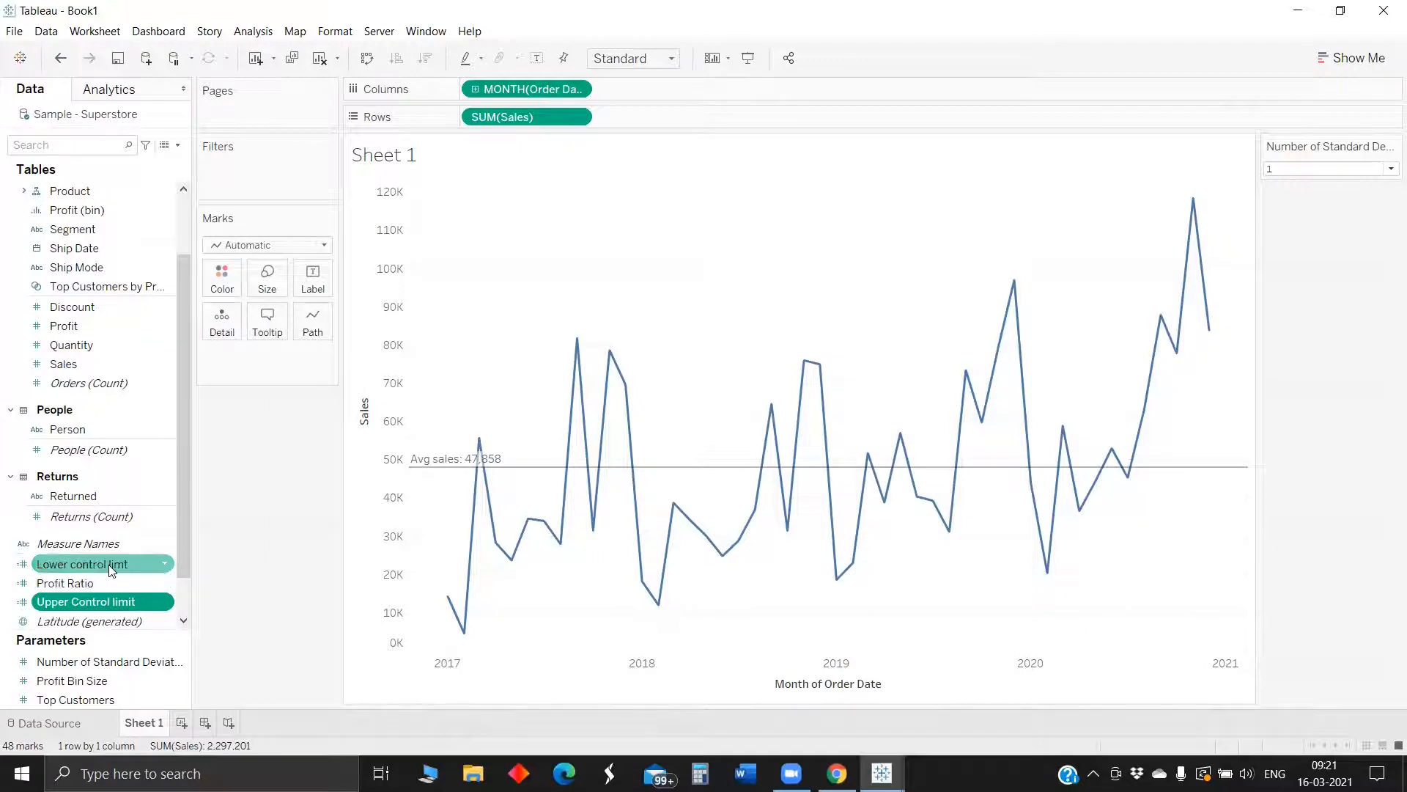
drag(91, 572, 217, 324)
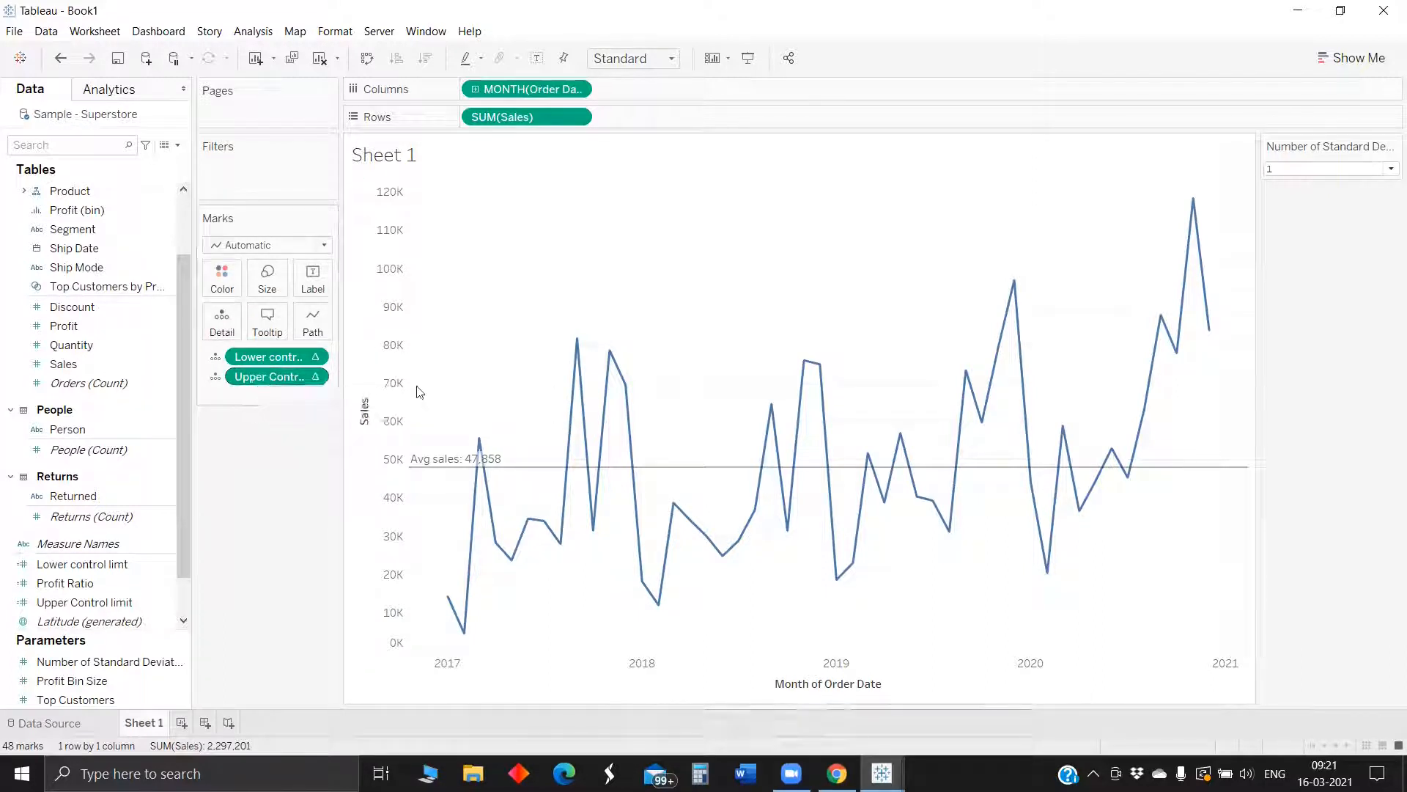
Add a reference band across the entire table from the minimum of Lower control limt to the maximum of Upper Control limit.
click(106, 88)
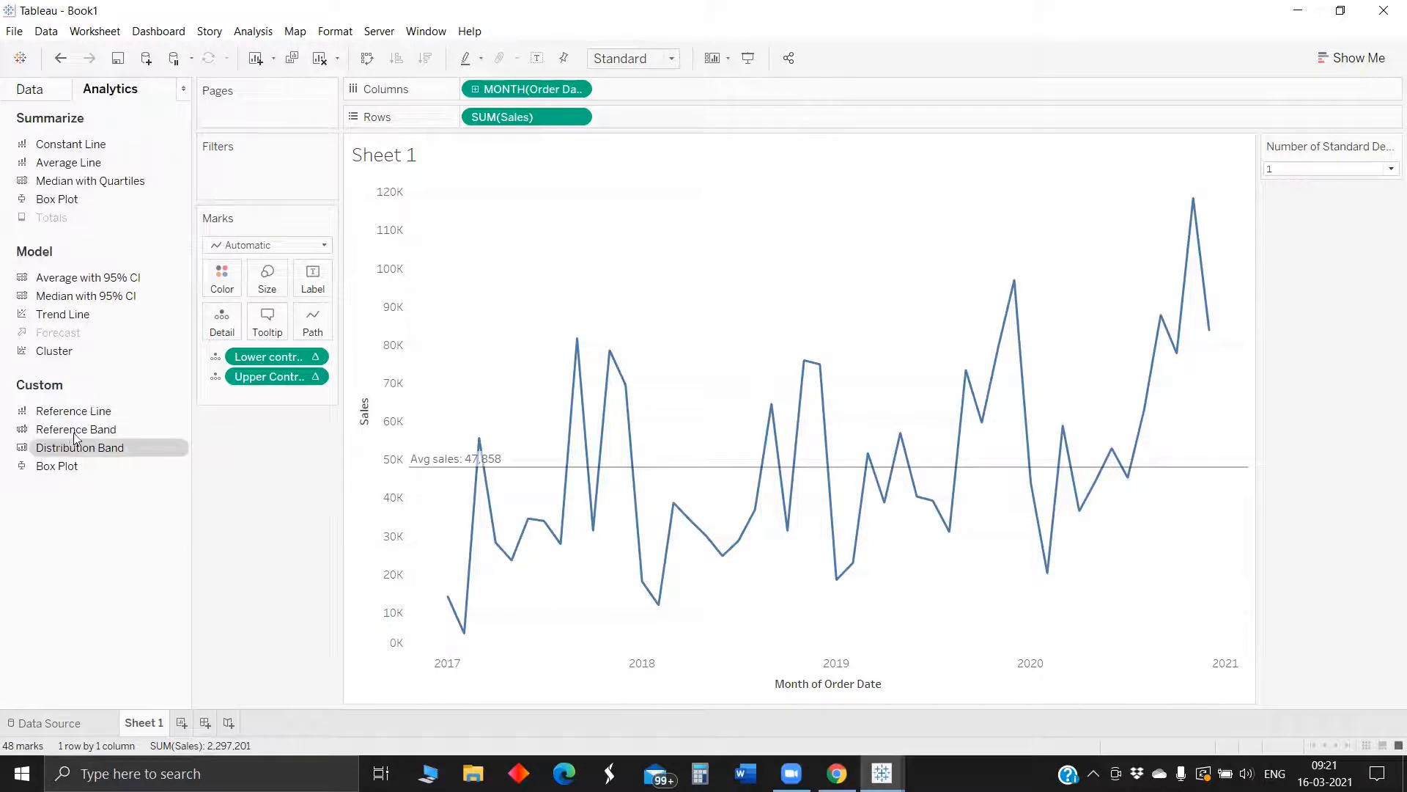
mouse_move(76, 434)
mouse_down()
mouse_move(335, 330)
mouse_move(402, 331)
mouse_move(438, 294)
mouse_move(503, 278)
mouse_up()
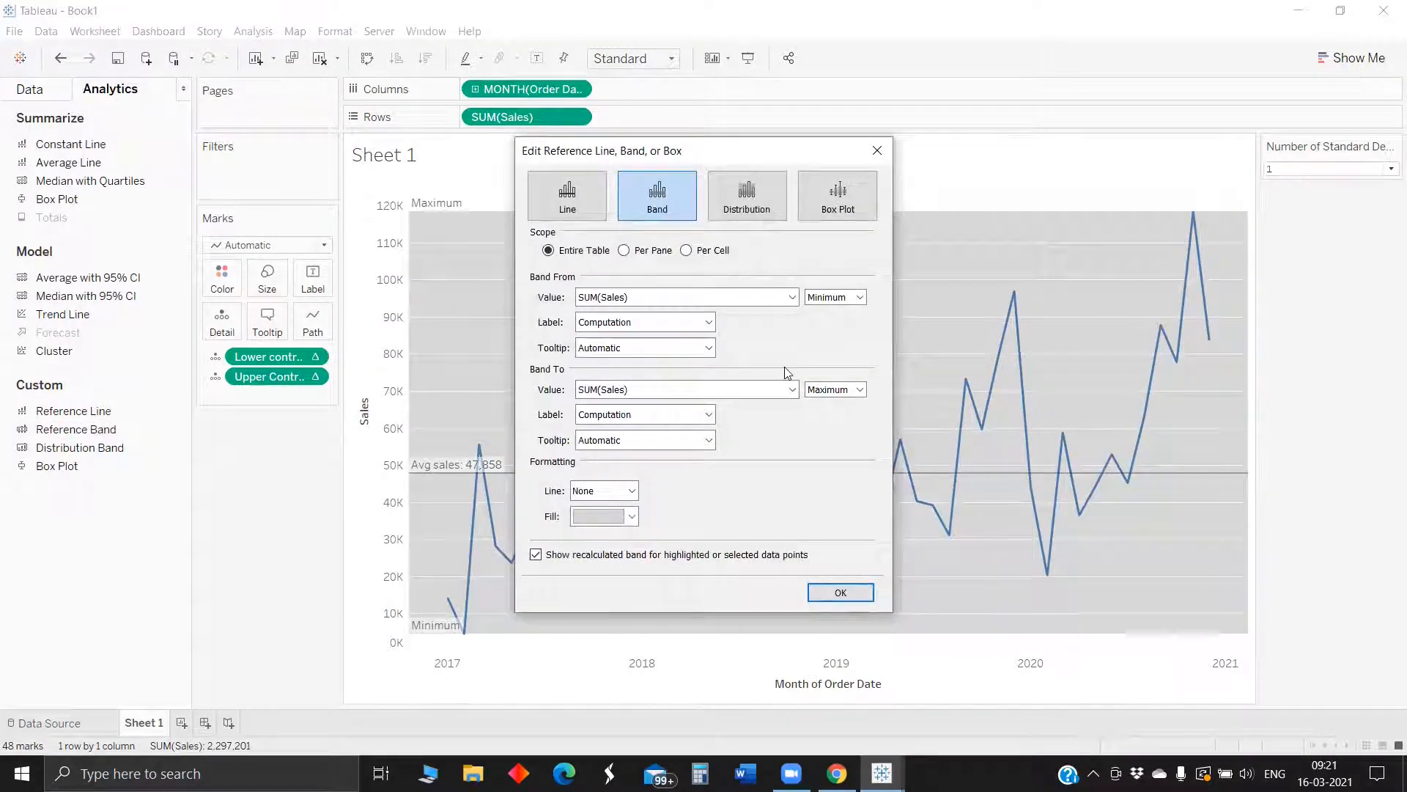
click(790, 298)
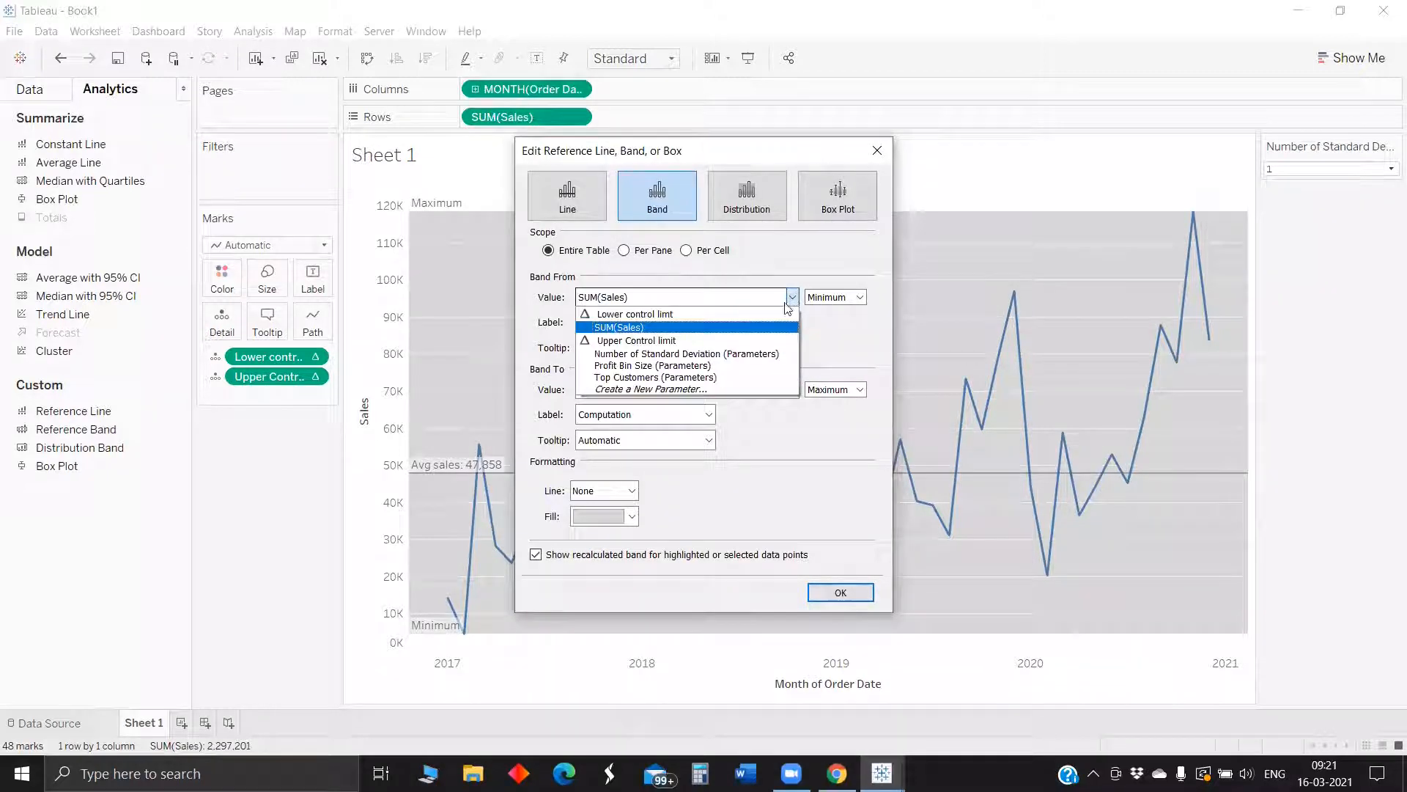
click(745, 315)
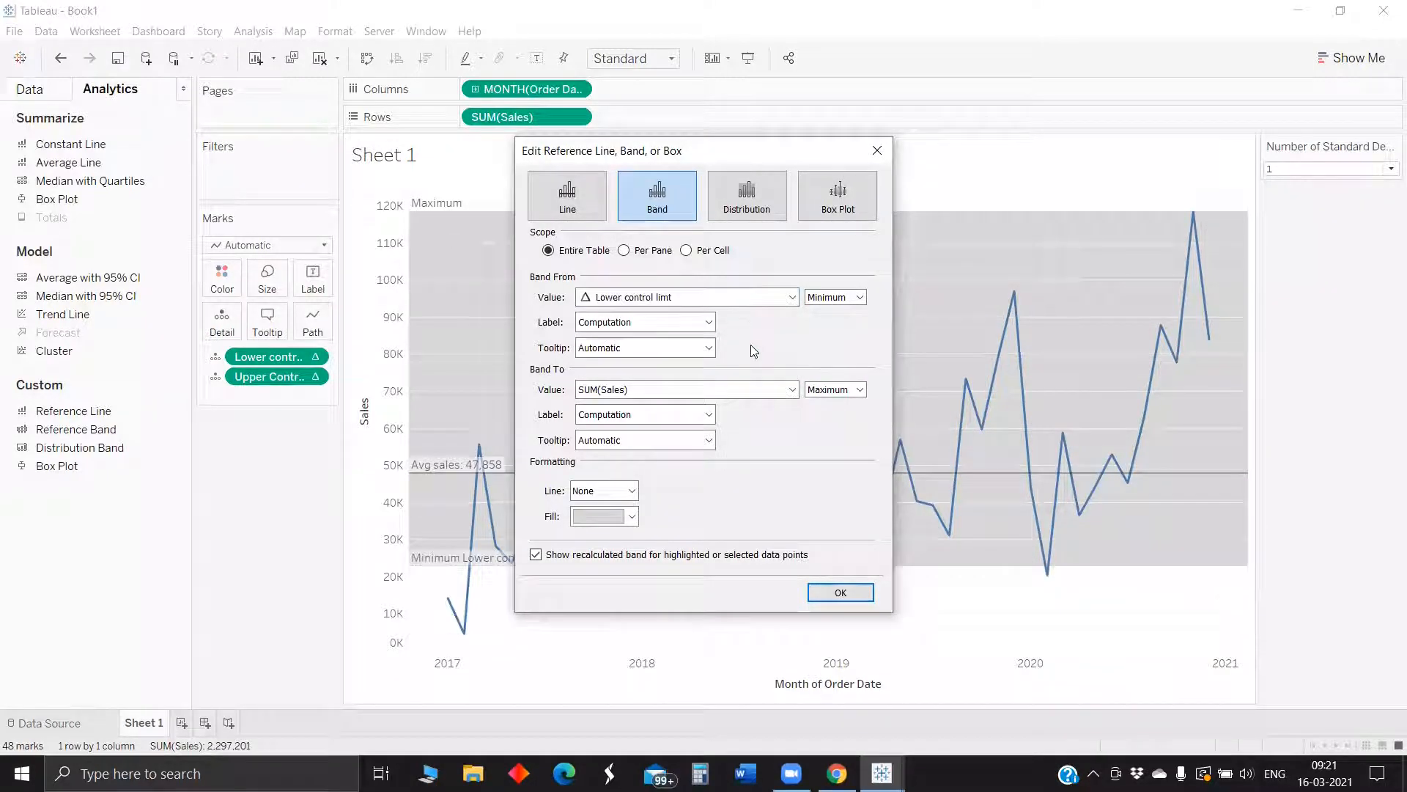
click(792, 389)
click(721, 432)
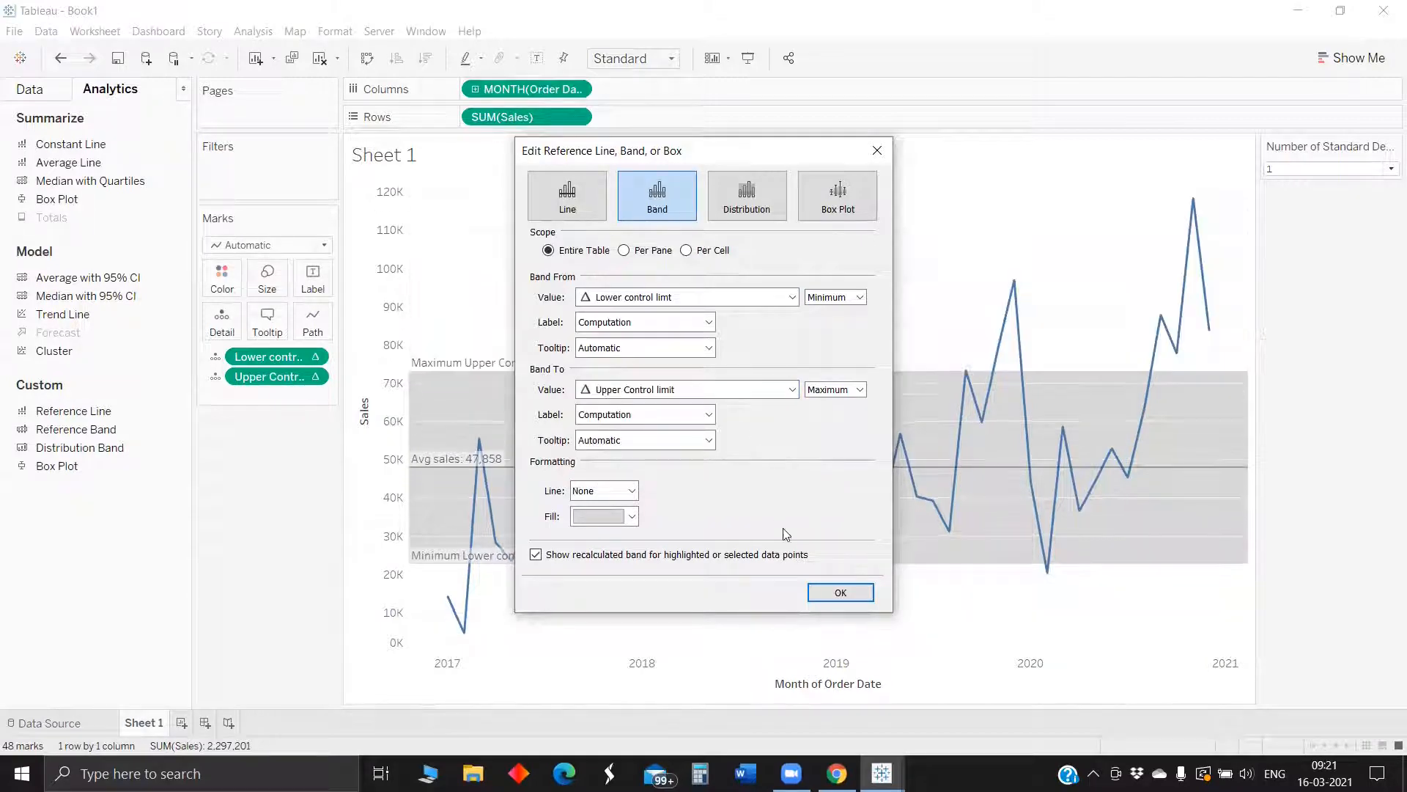
click(840, 593)
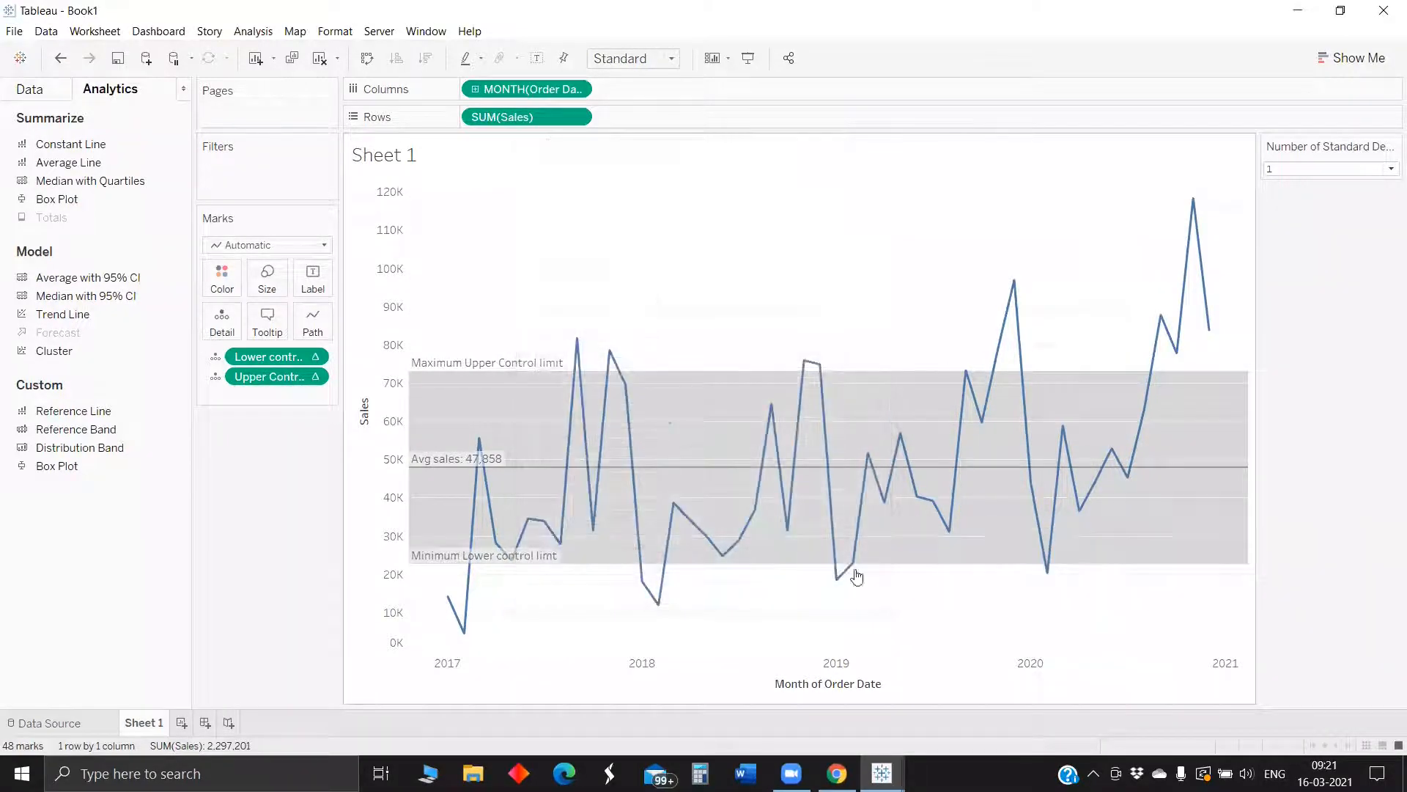
Set the Number of Standard Deviation parameter to 2 to test the control band.
click(1302, 168)
click(1298, 194)
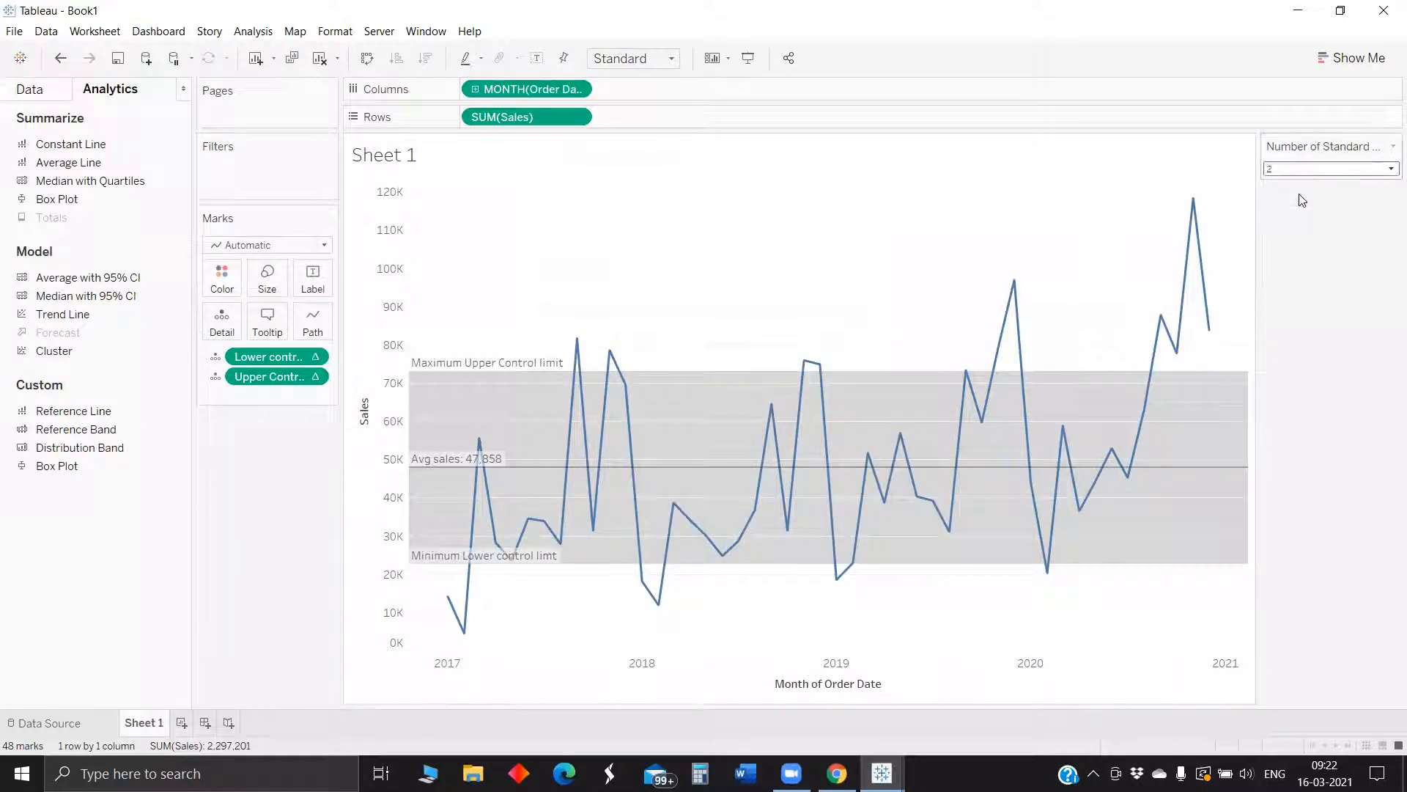
mouse_move(768, 399)
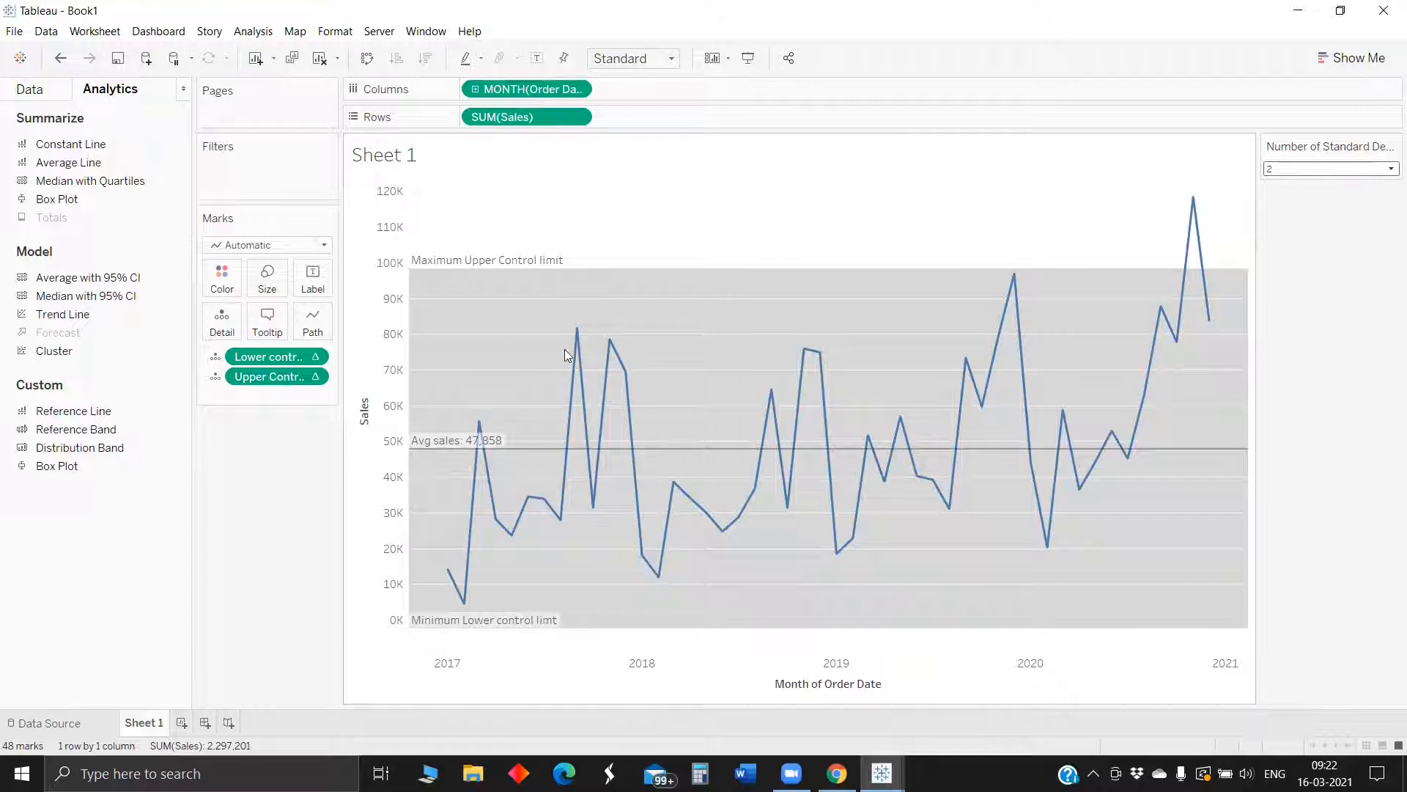
Edit the reference band and give its lower limit the custom label "LCL :<Value>".
right_click(531, 268)
click(554, 272)
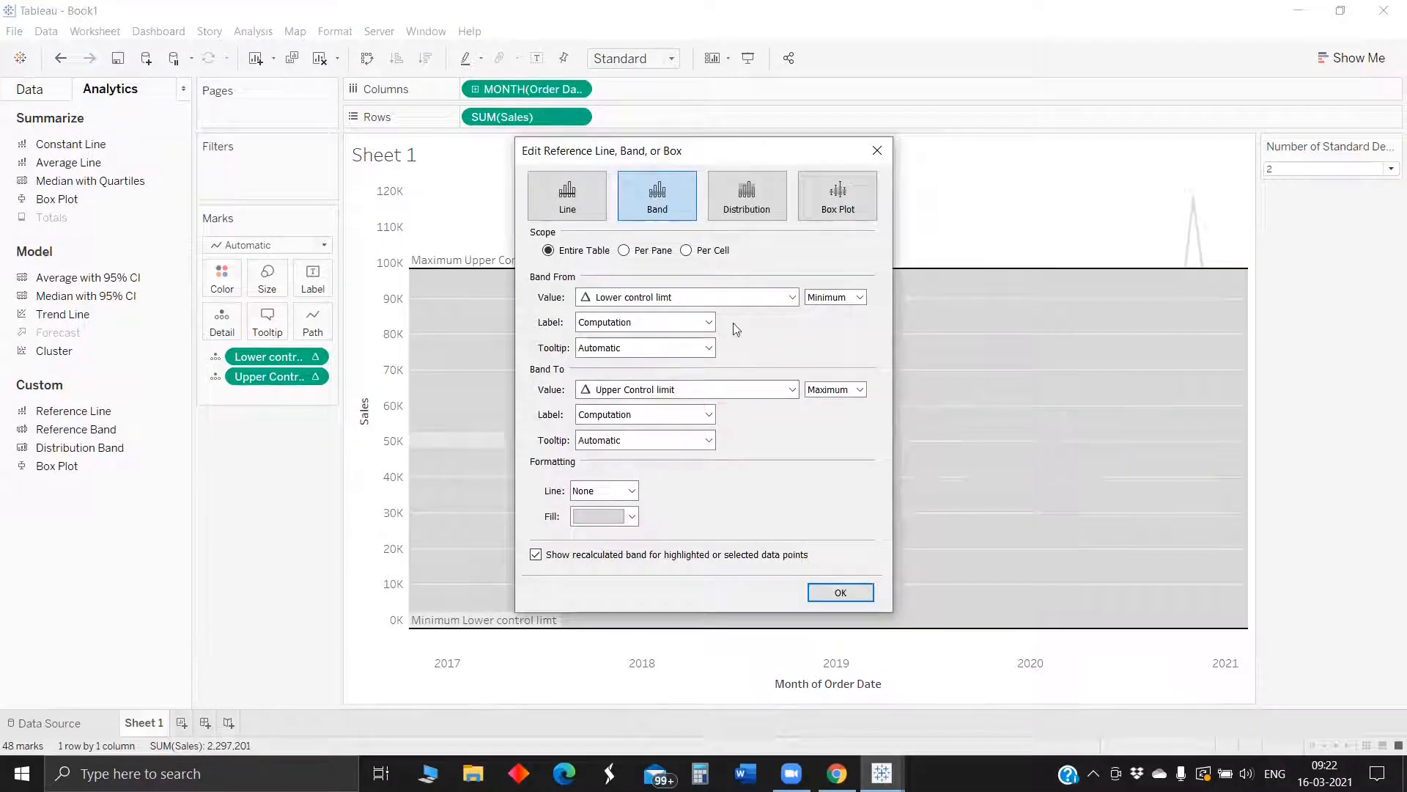
click(710, 324)
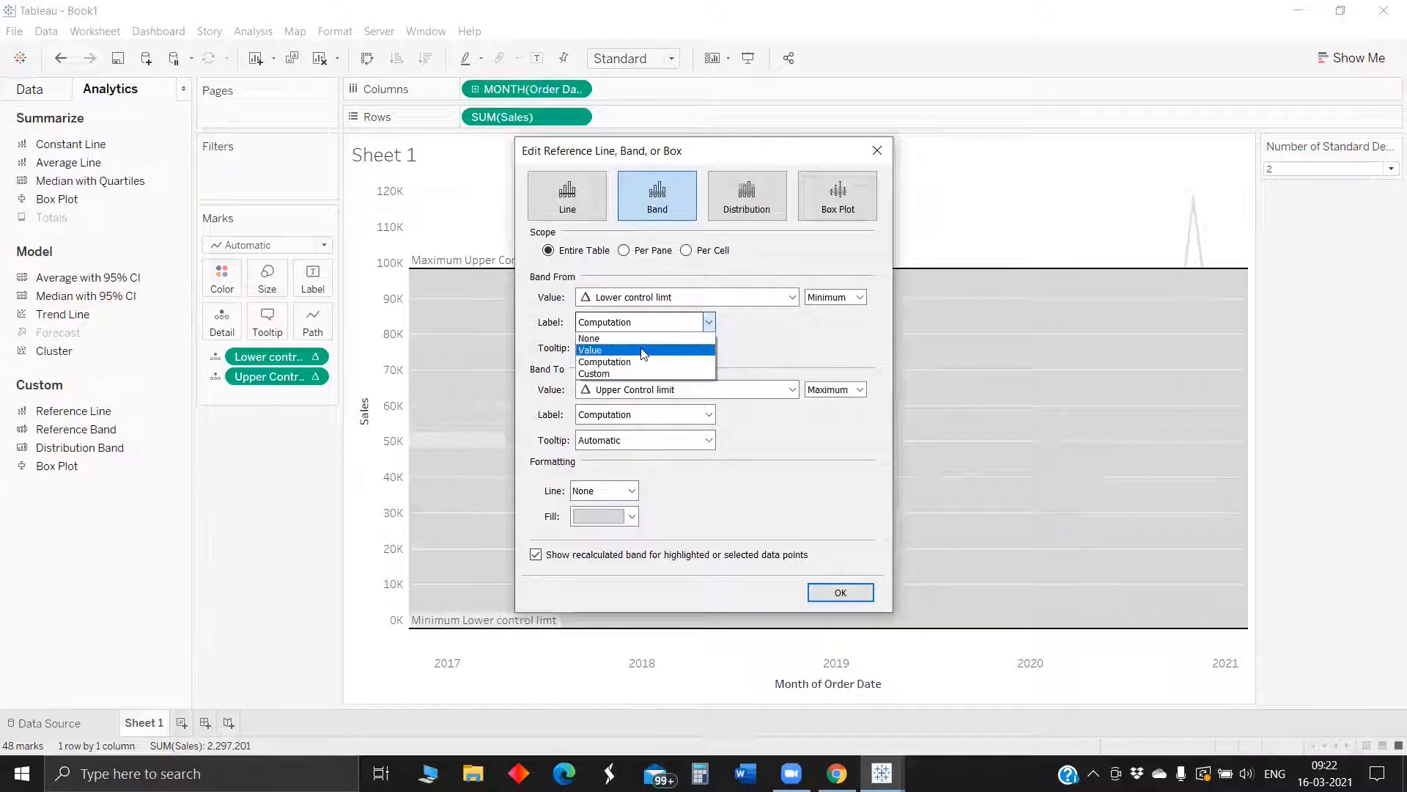
click(697, 344)
click(700, 324)
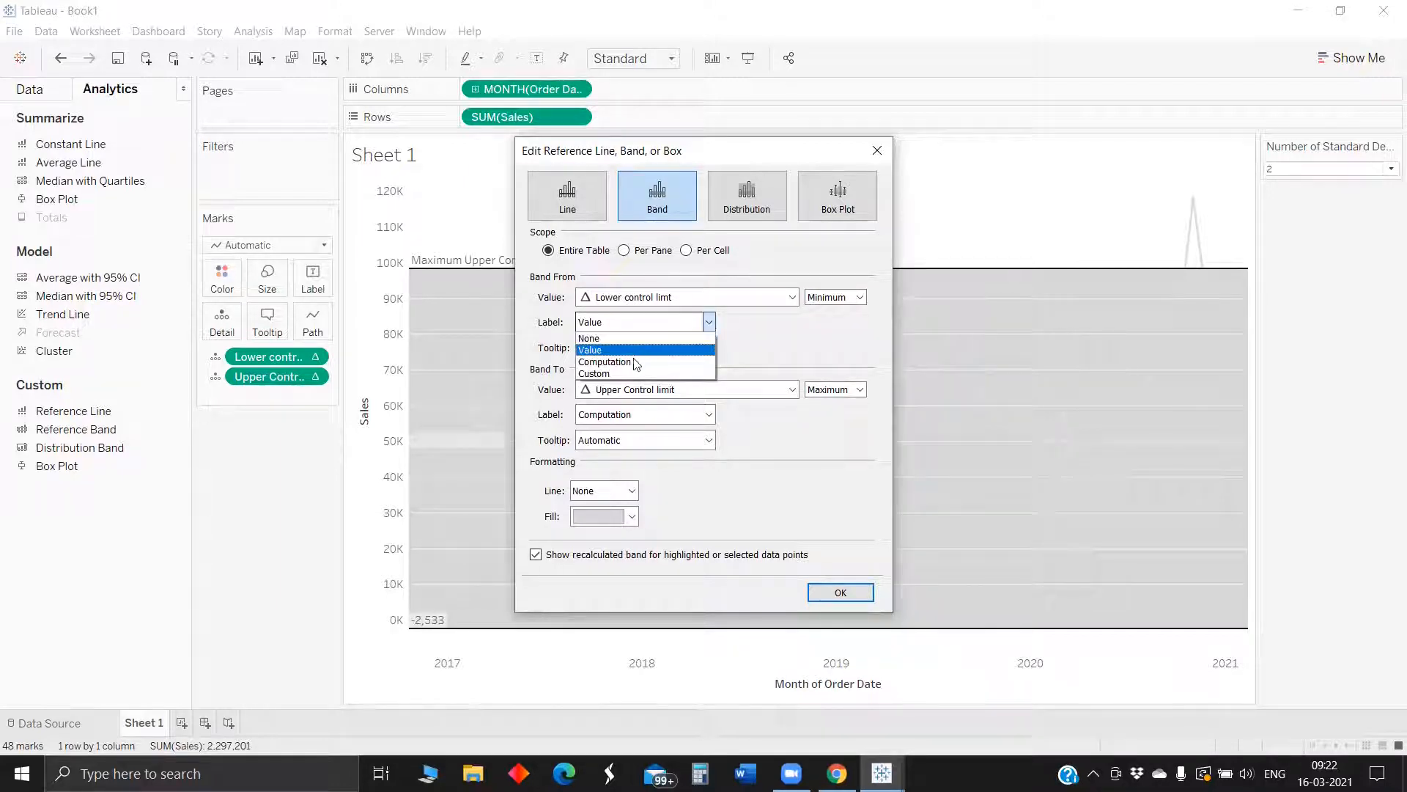
click(631, 368)
click(722, 323)
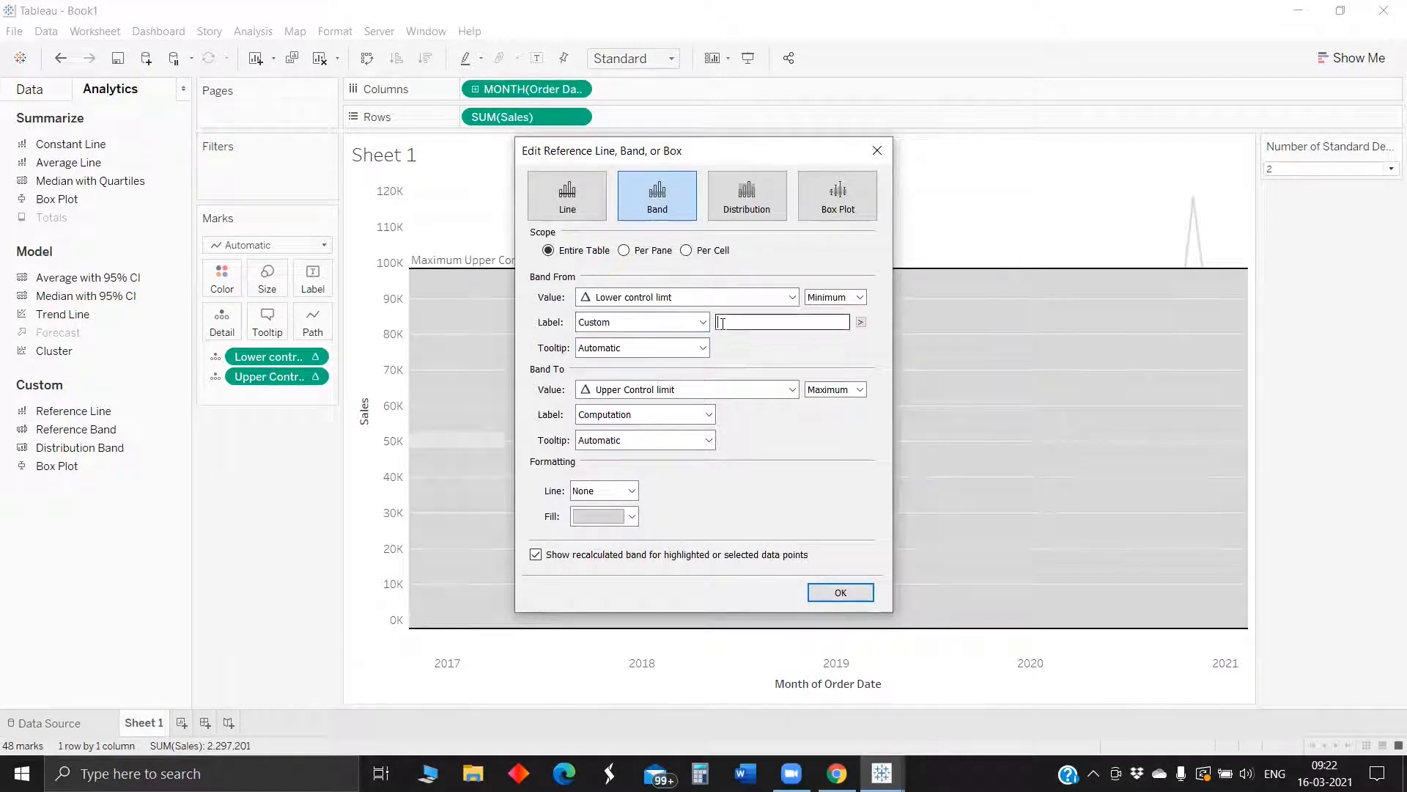
text(LCL :)
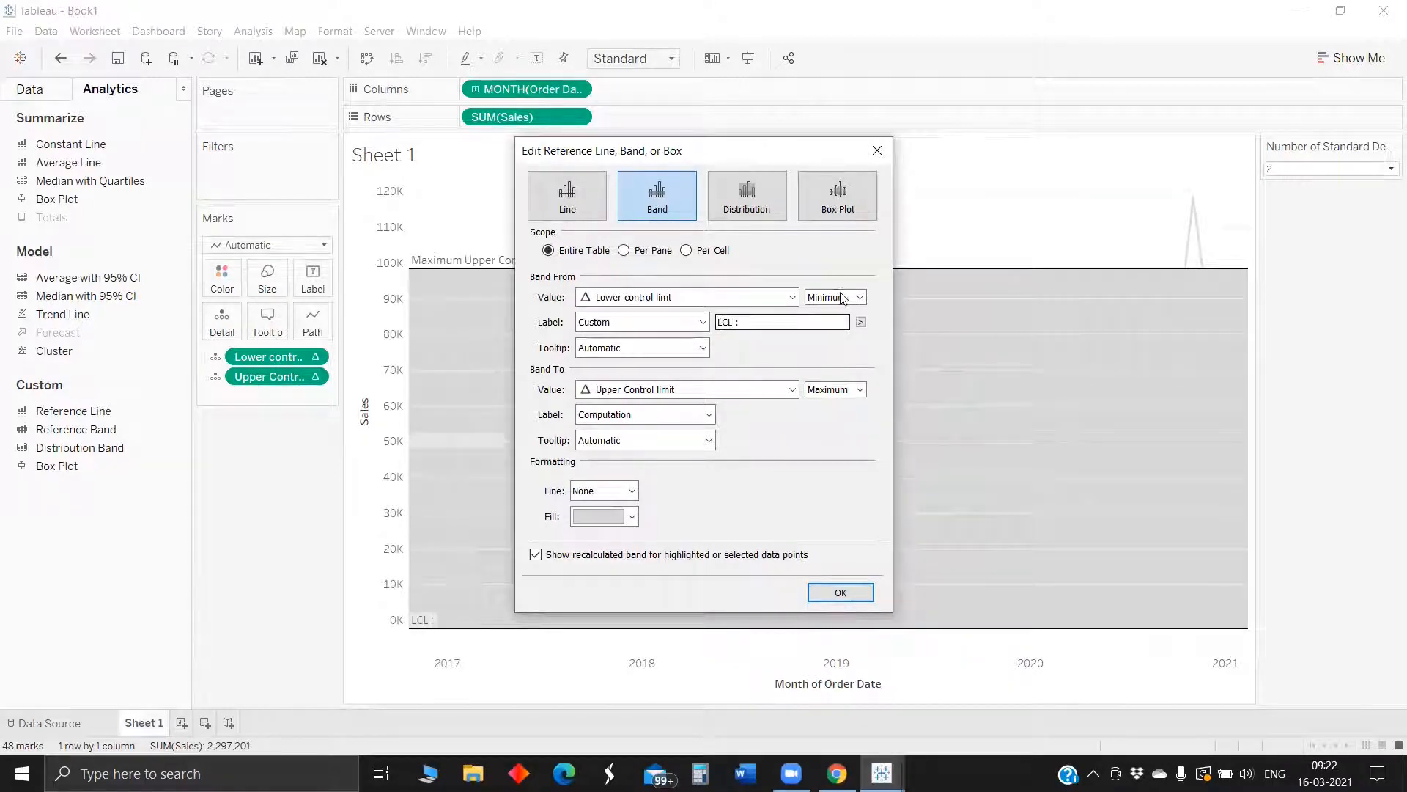
click(861, 321)
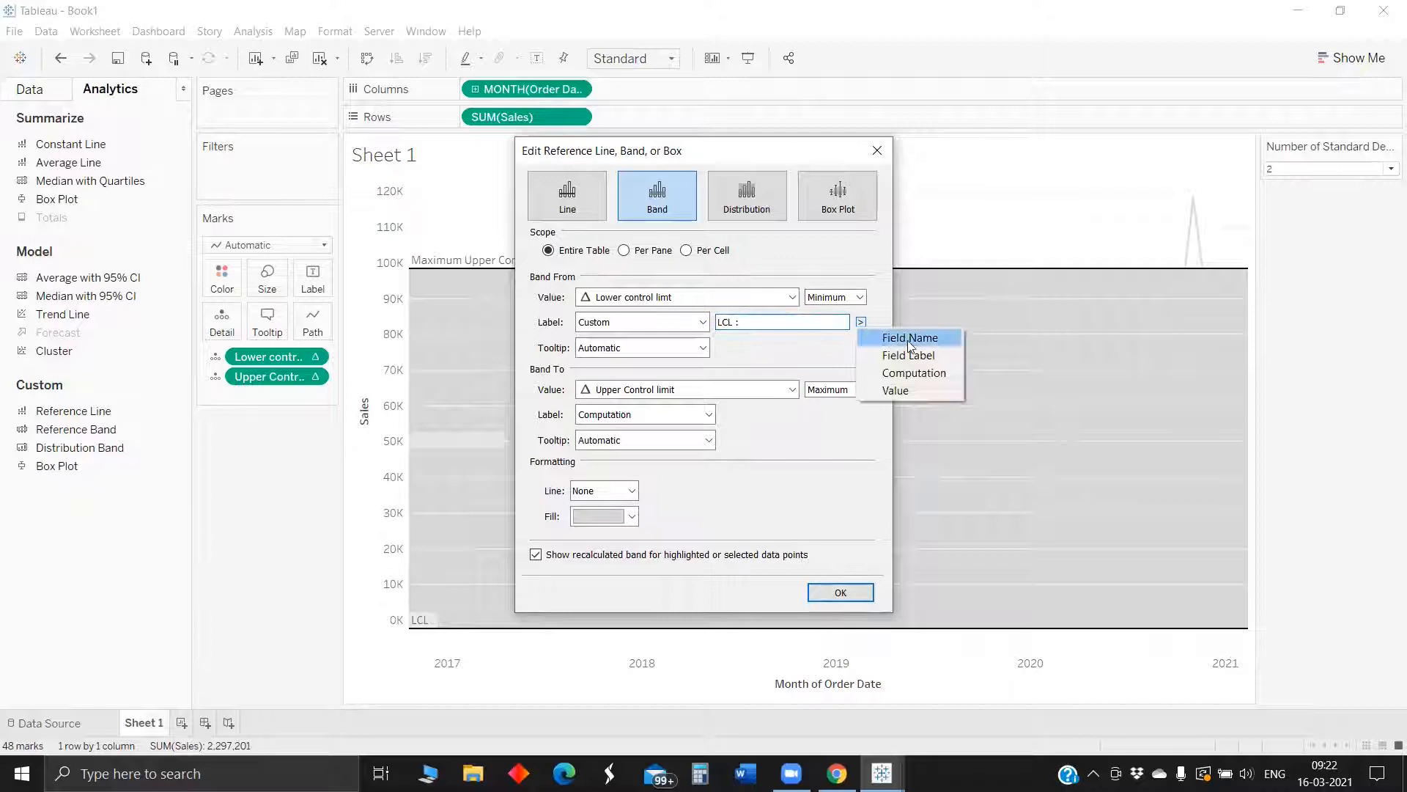
click(917, 385)
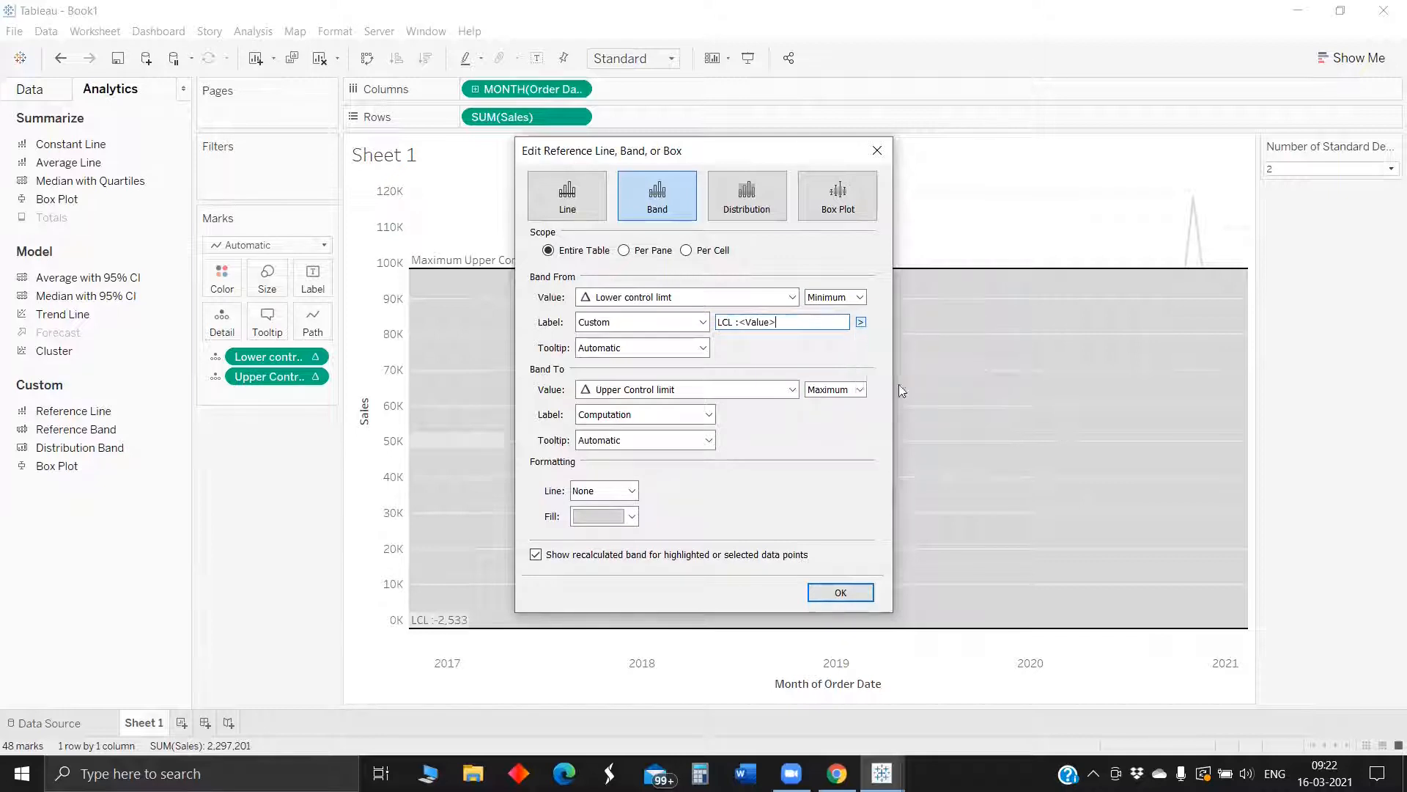
Give the band's upper limit the custom label "UCL: <Value>".
click(695, 418)
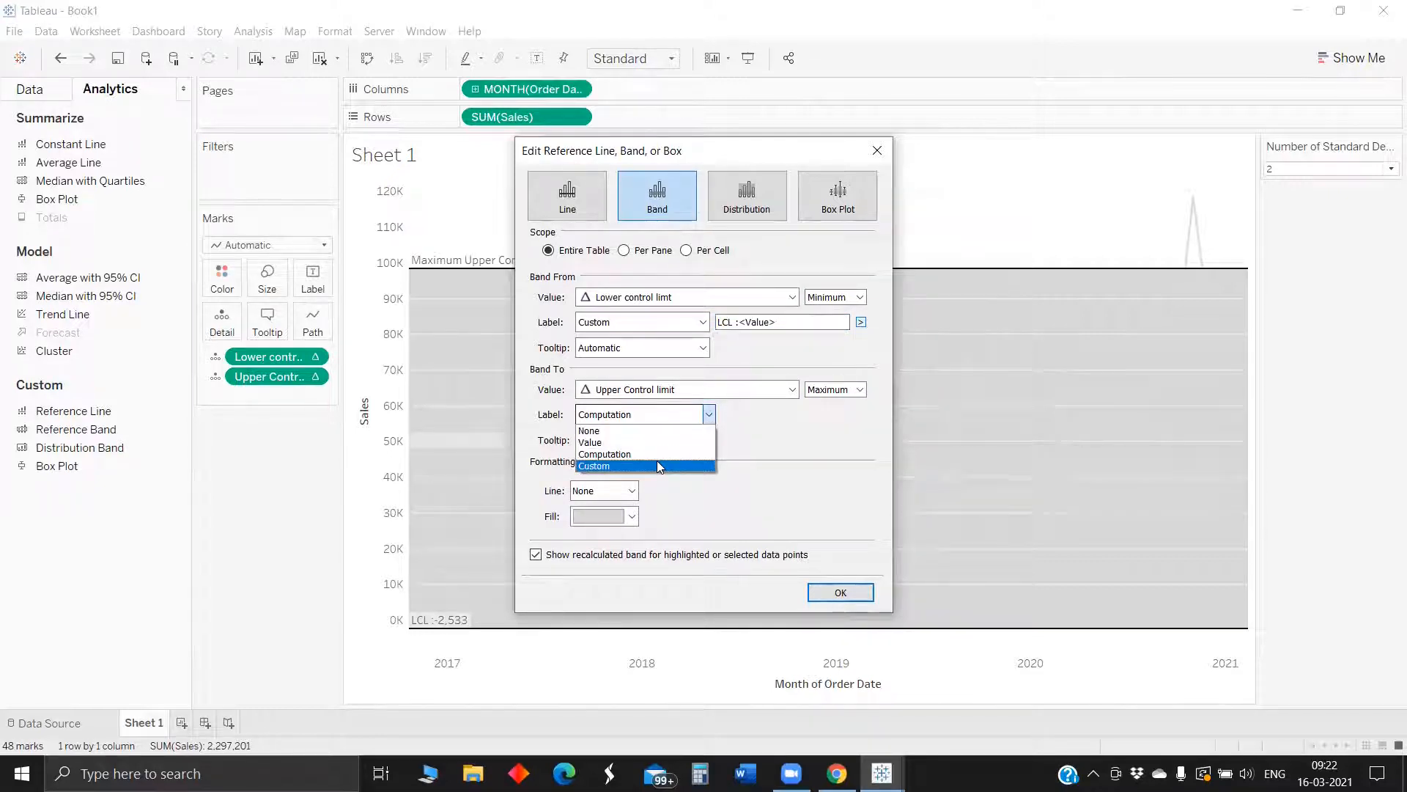
click(657, 465)
click(758, 416)
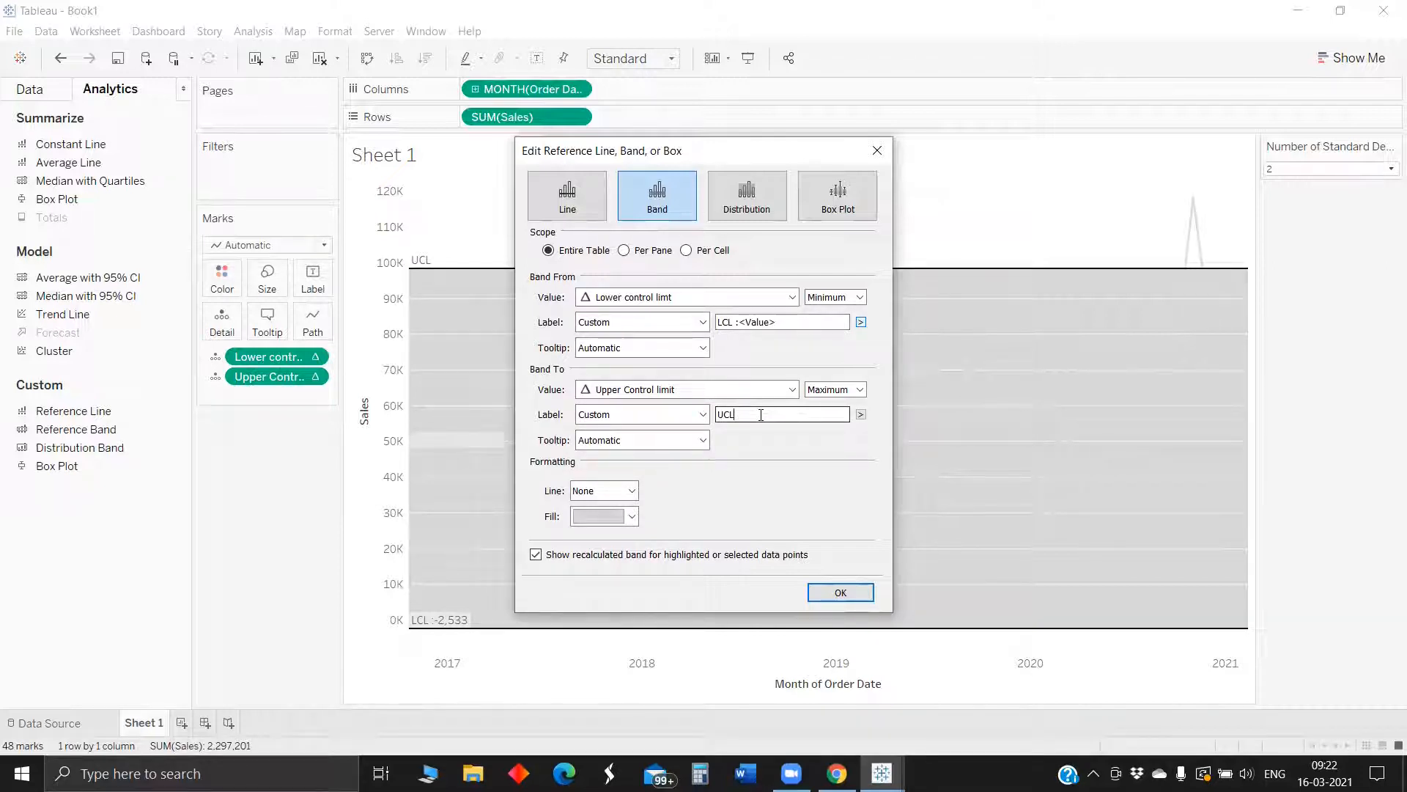
click(862, 414)
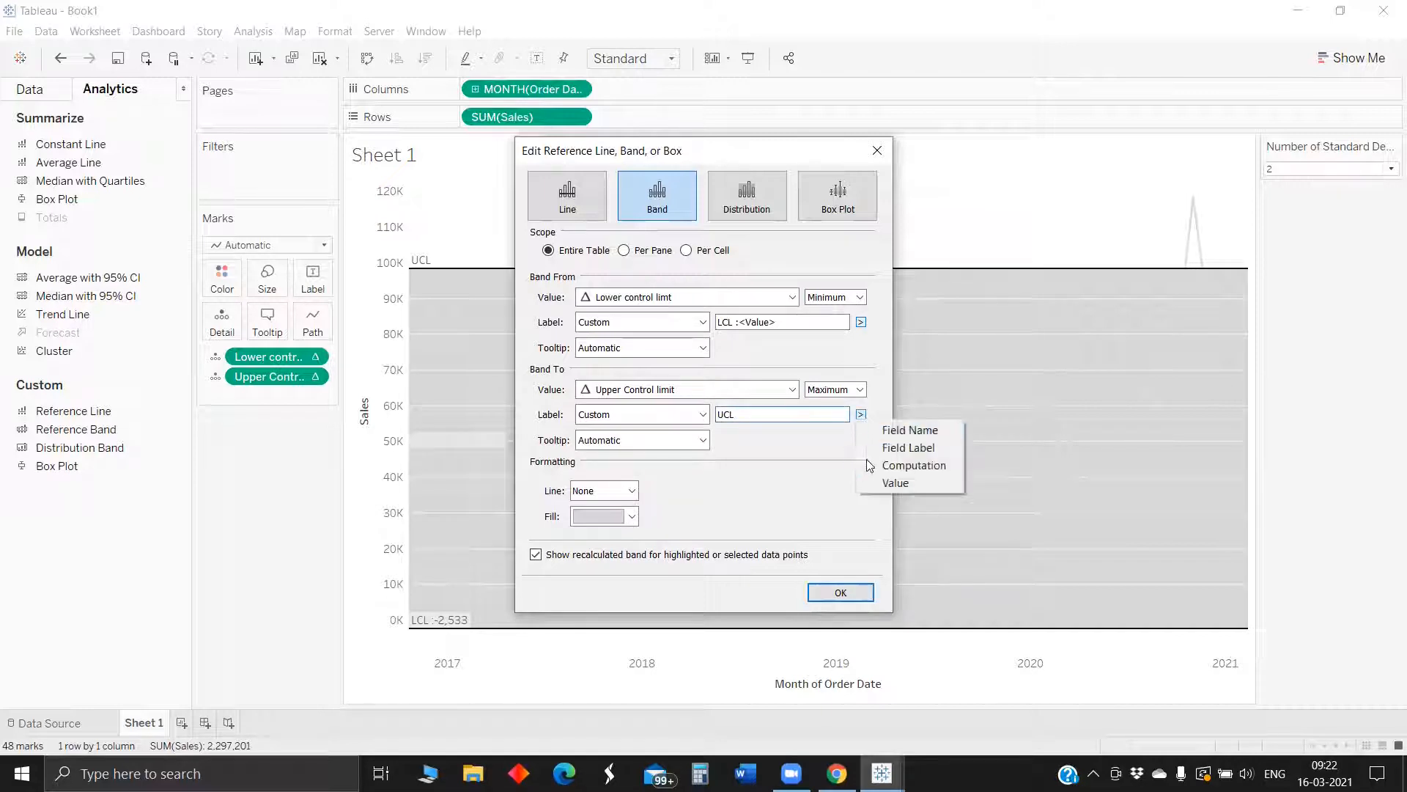
click(895, 482)
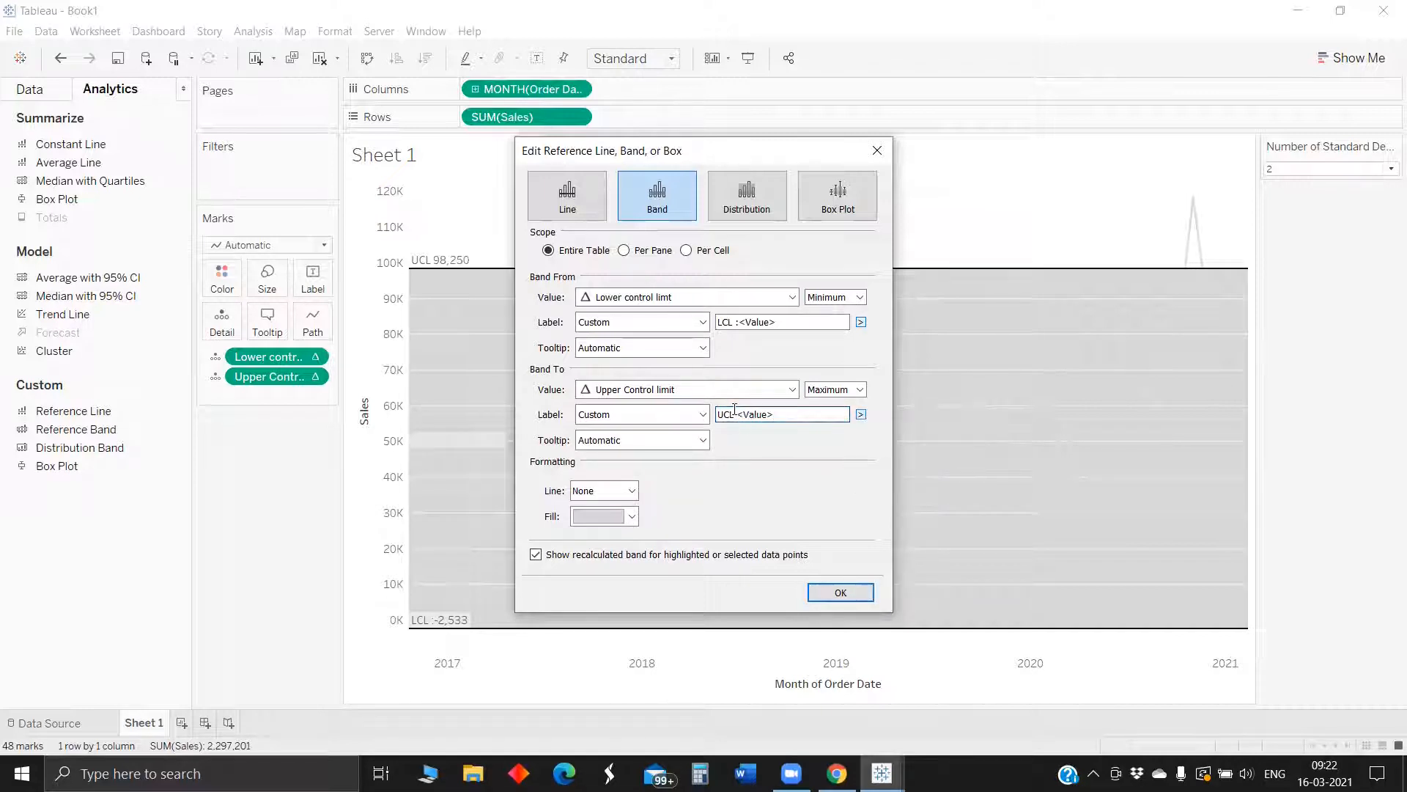
text(:)
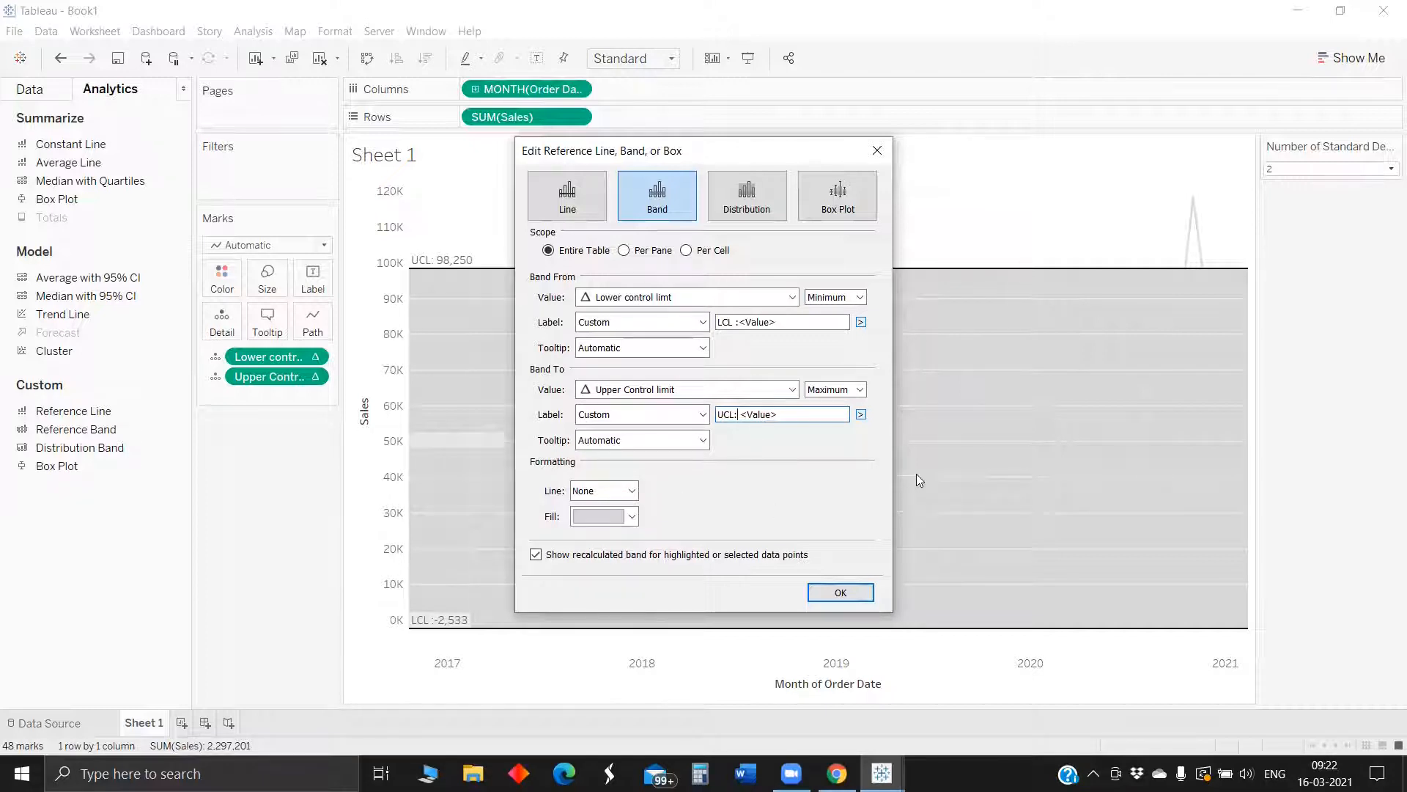
Fill the reference band with a very light grey and apply the band settings.
click(632, 517)
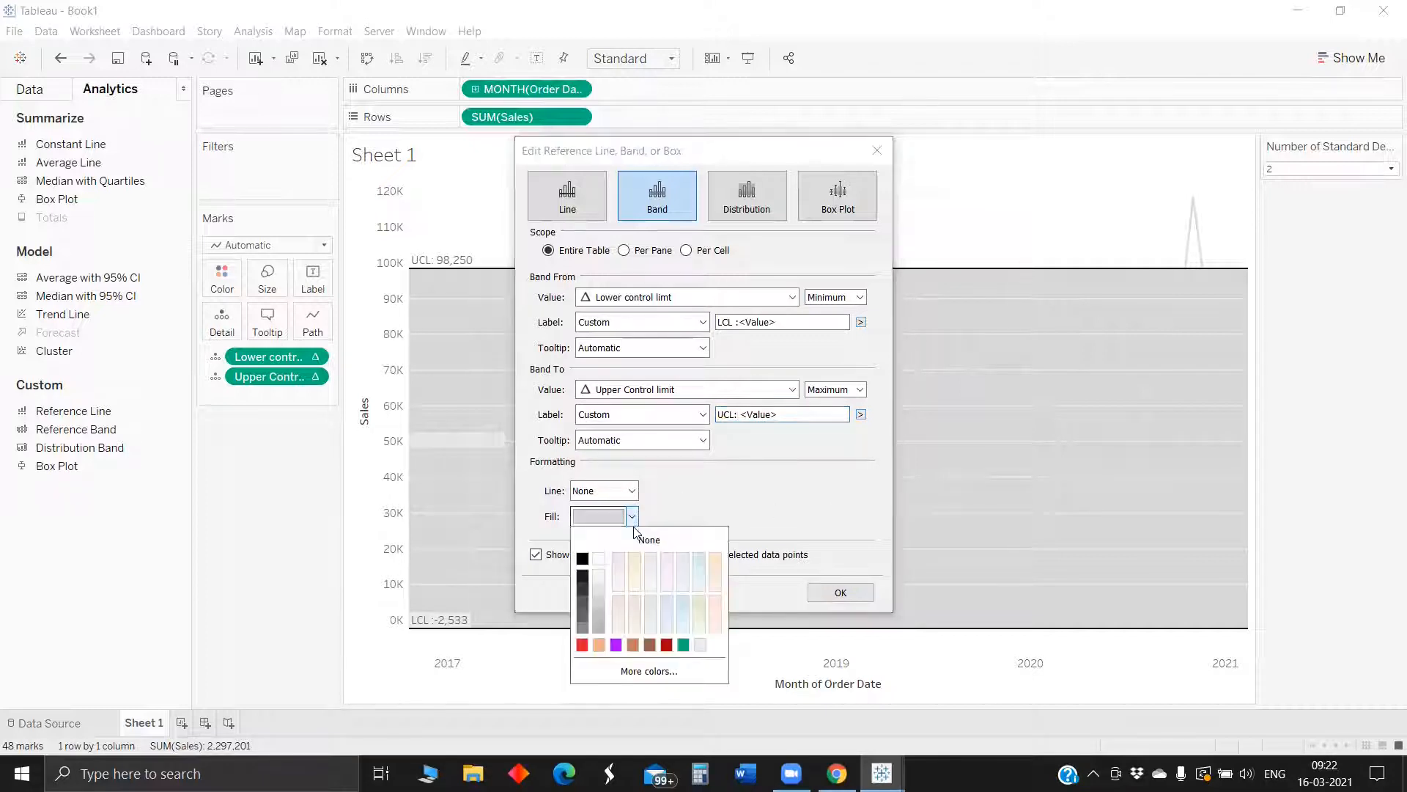
click(599, 577)
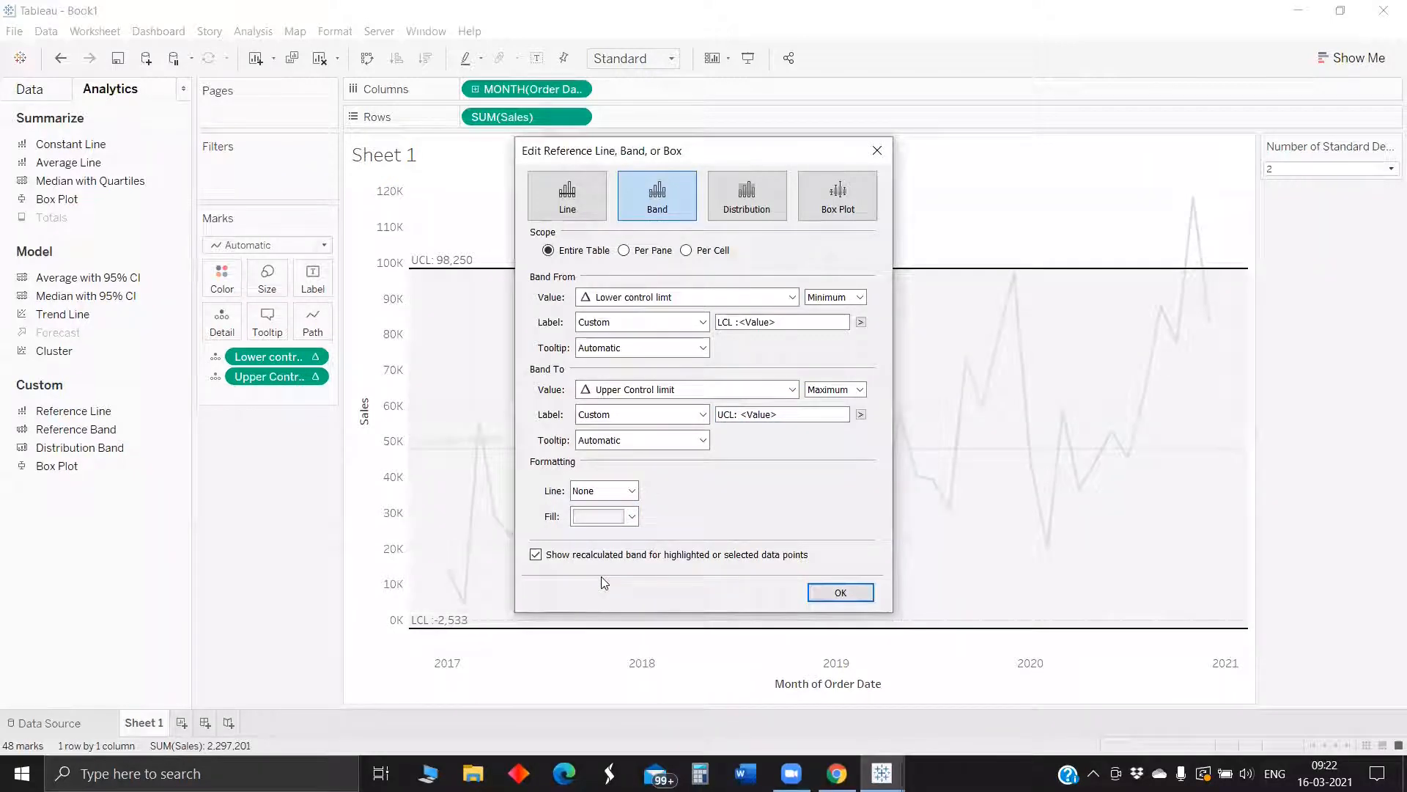
click(836, 593)
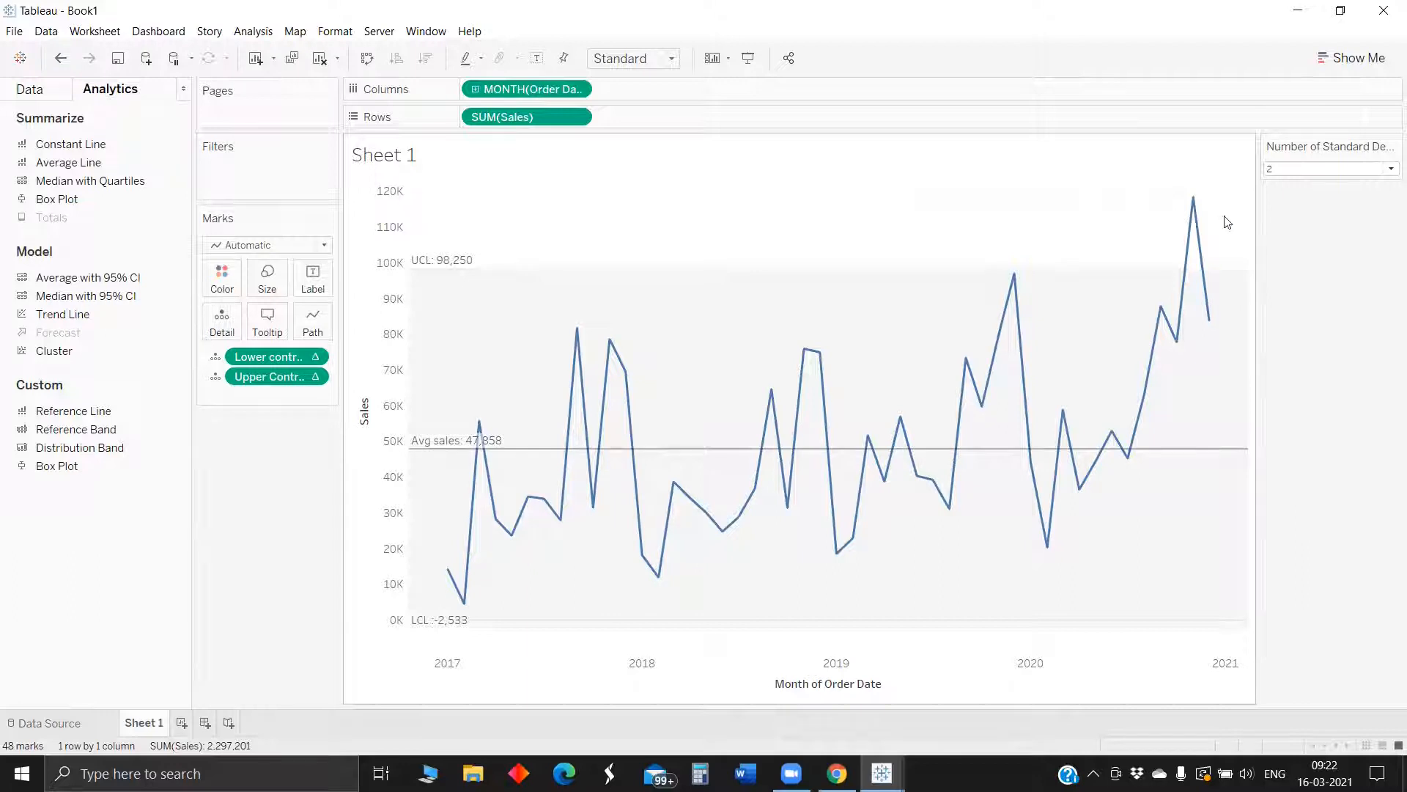
Set the Number of Standard Deviation parameter to 1.
mouse_move(1202, 231)
click(1304, 168)
click(1296, 186)
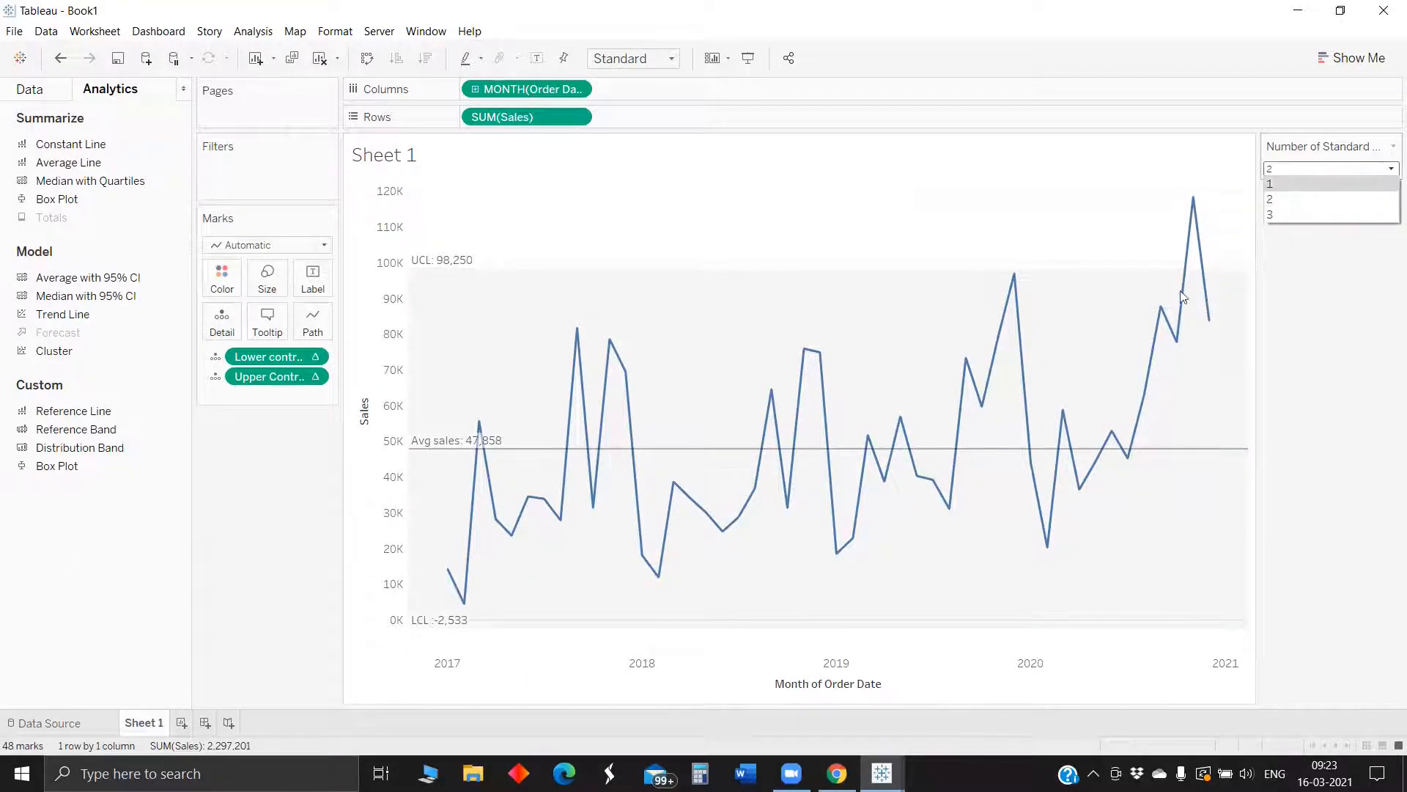
mouse_move(895, 371)
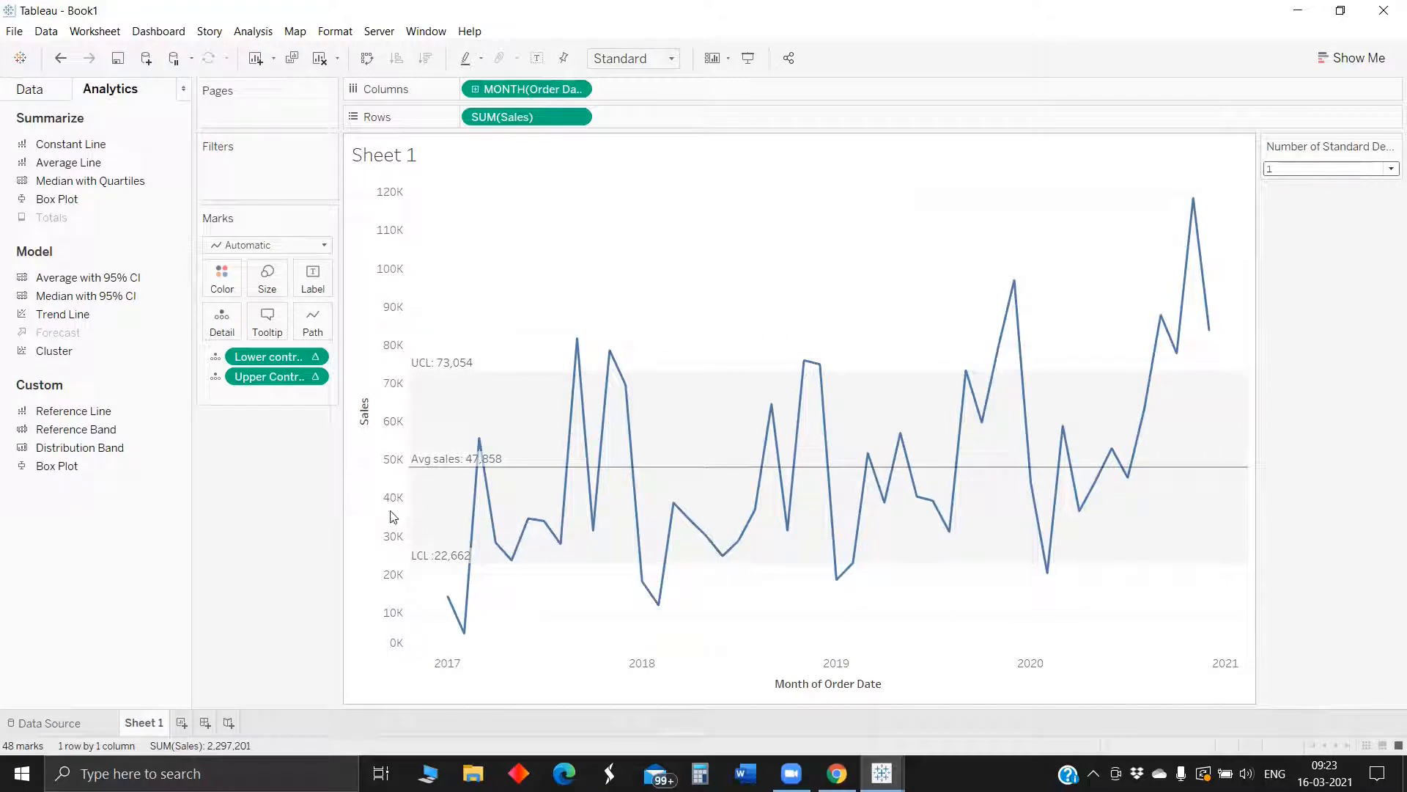
Start a new calculated field named "Values" and move its editor clear of the data fields.
click(41, 88)
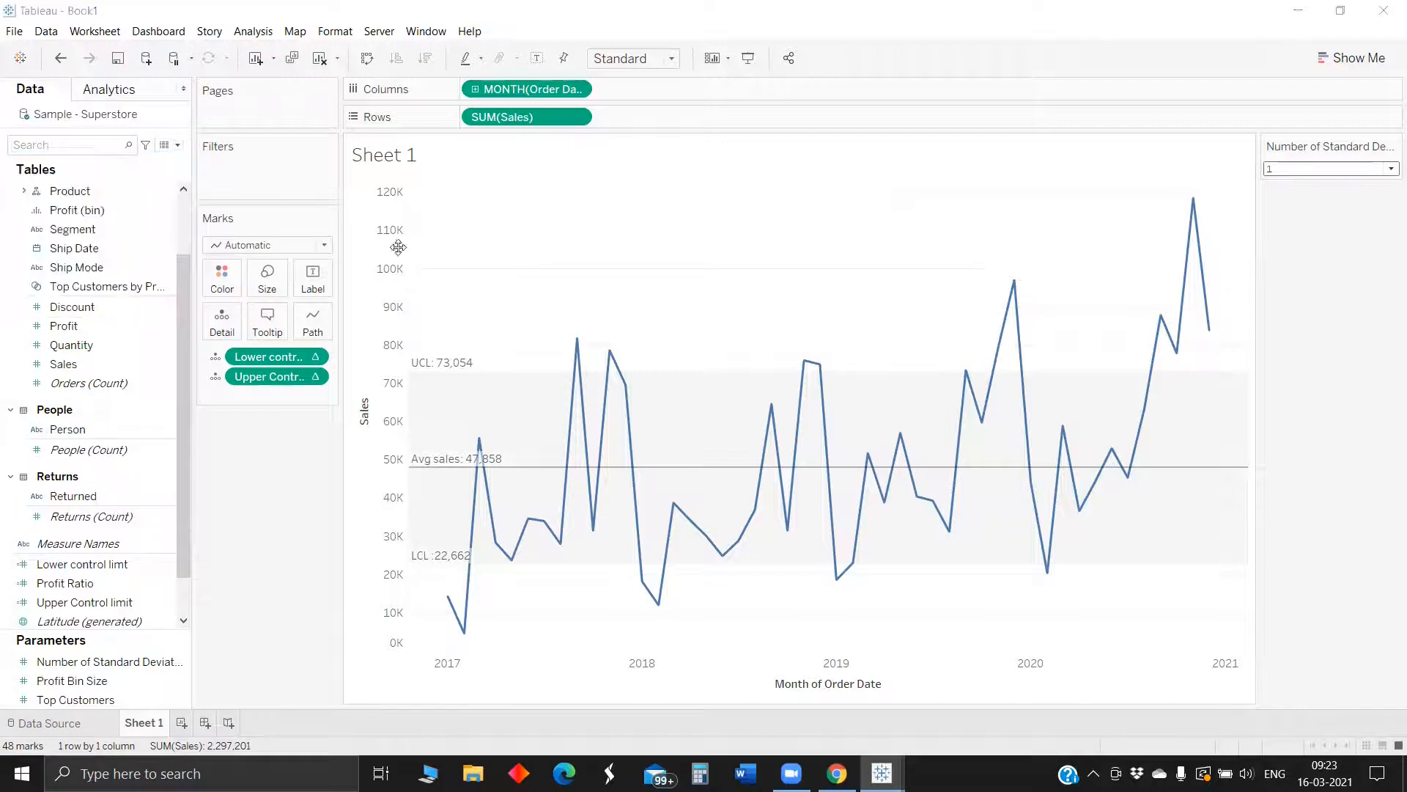
drag(475, 253, 846, 316)
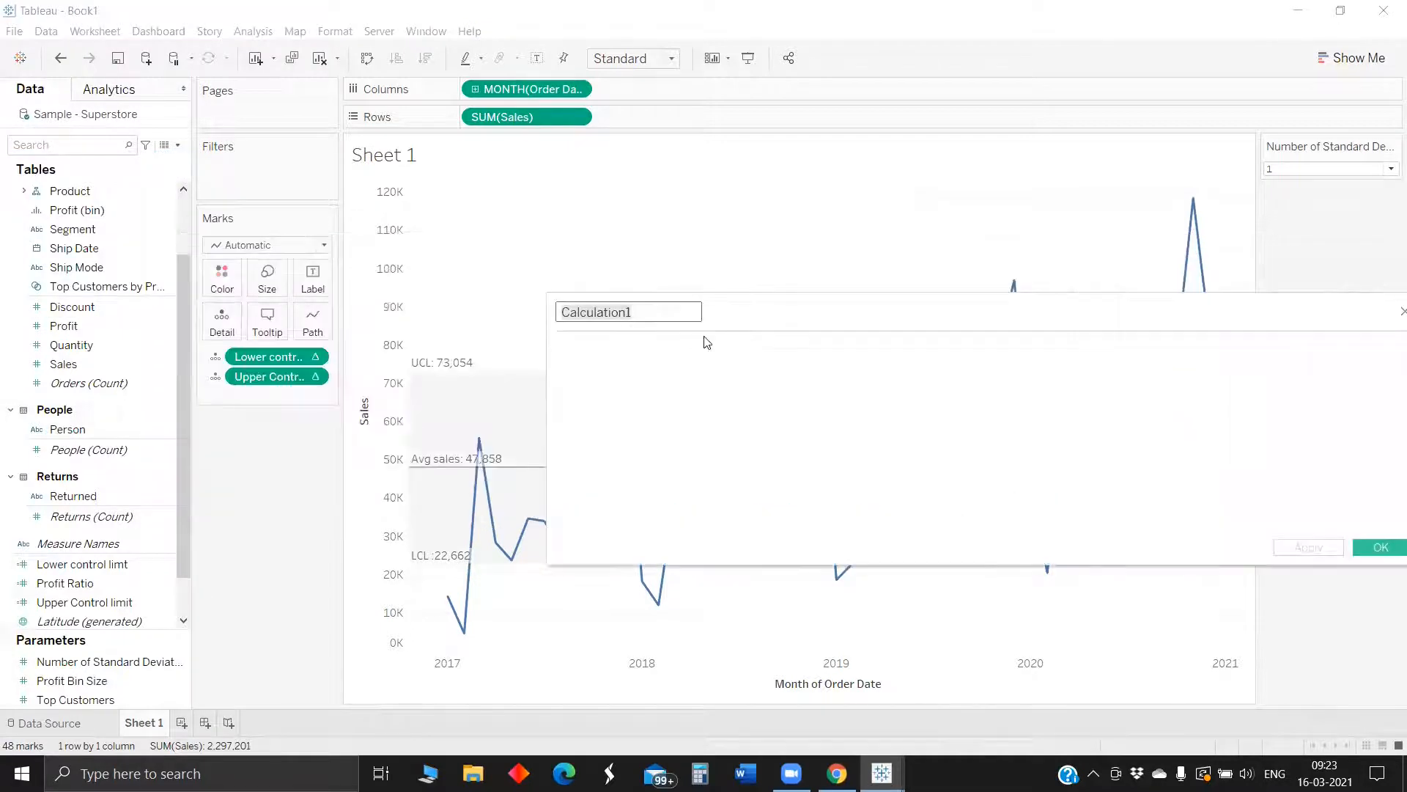
key(ctrl+a)
key(BackSpace)
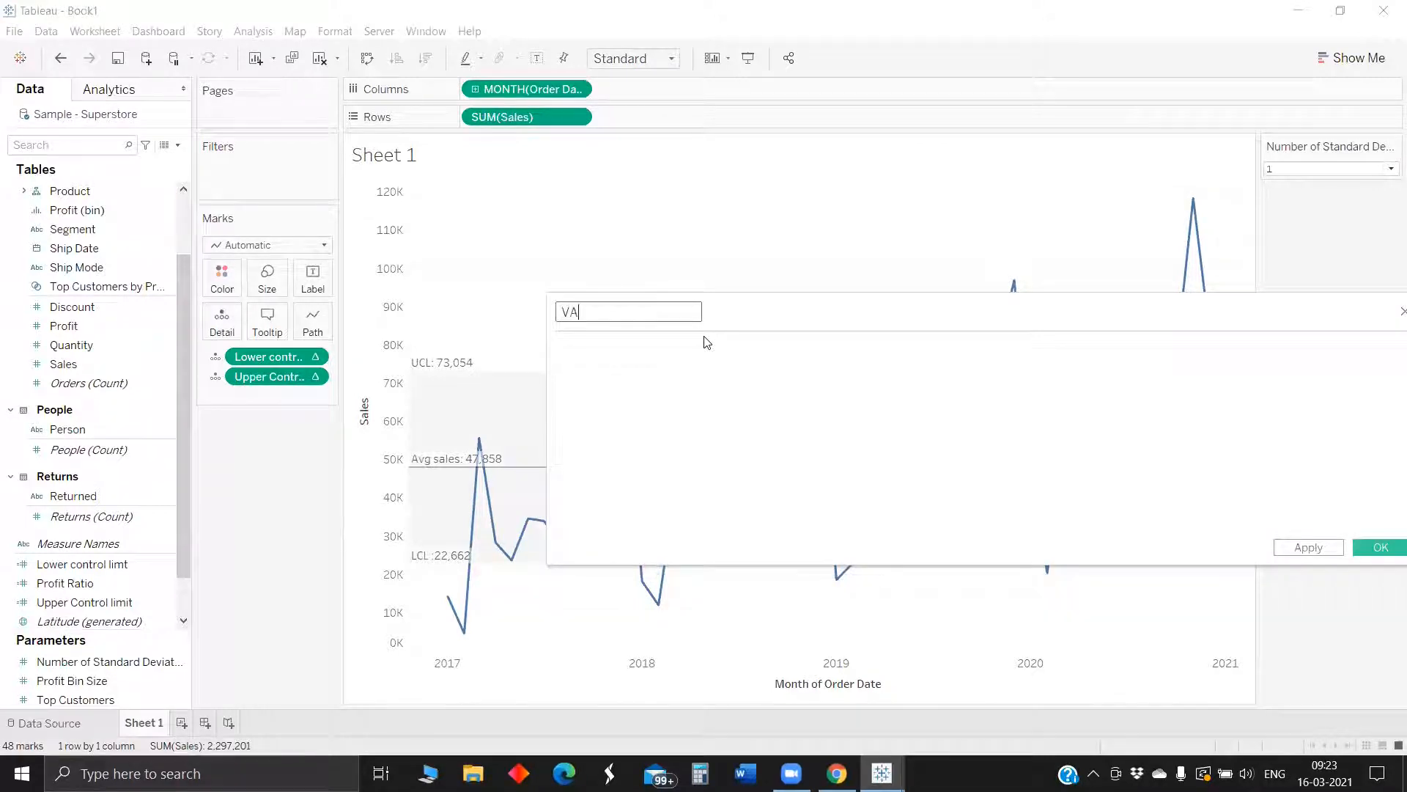
text(VAlues)
drag(789, 310, 722, 302)
drag(550, 245, 487, 299)
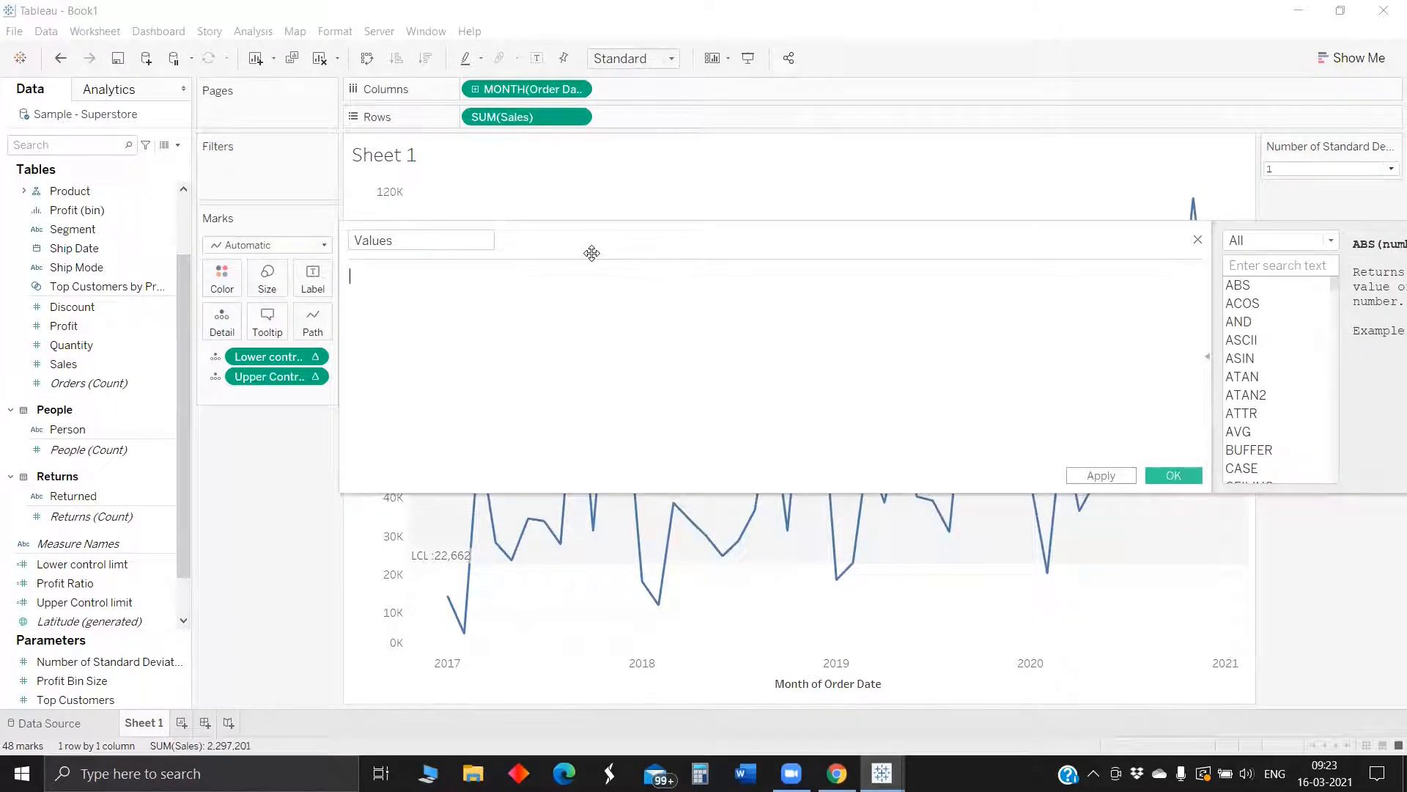
drag(591, 253, 481, 420)
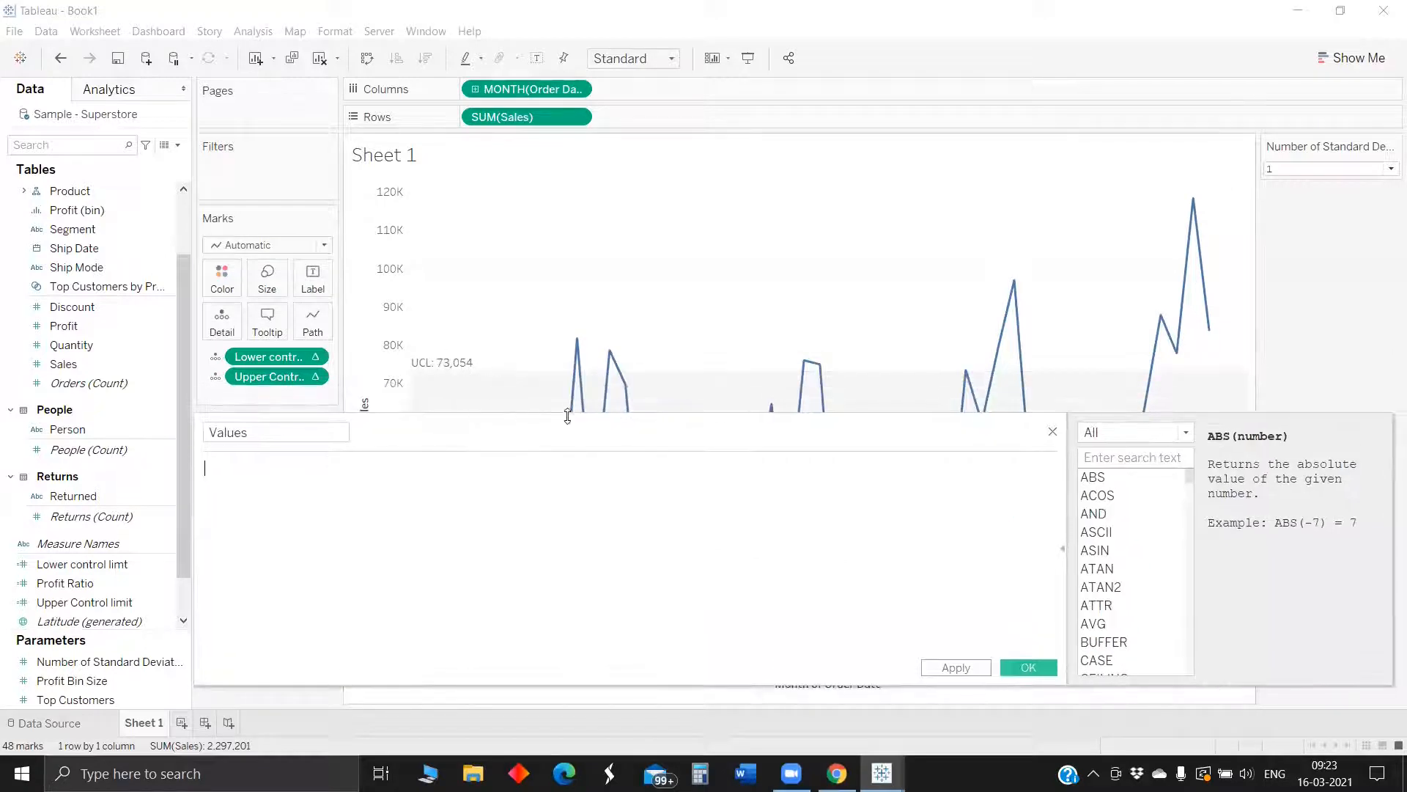
drag(567, 415, 564, 263)
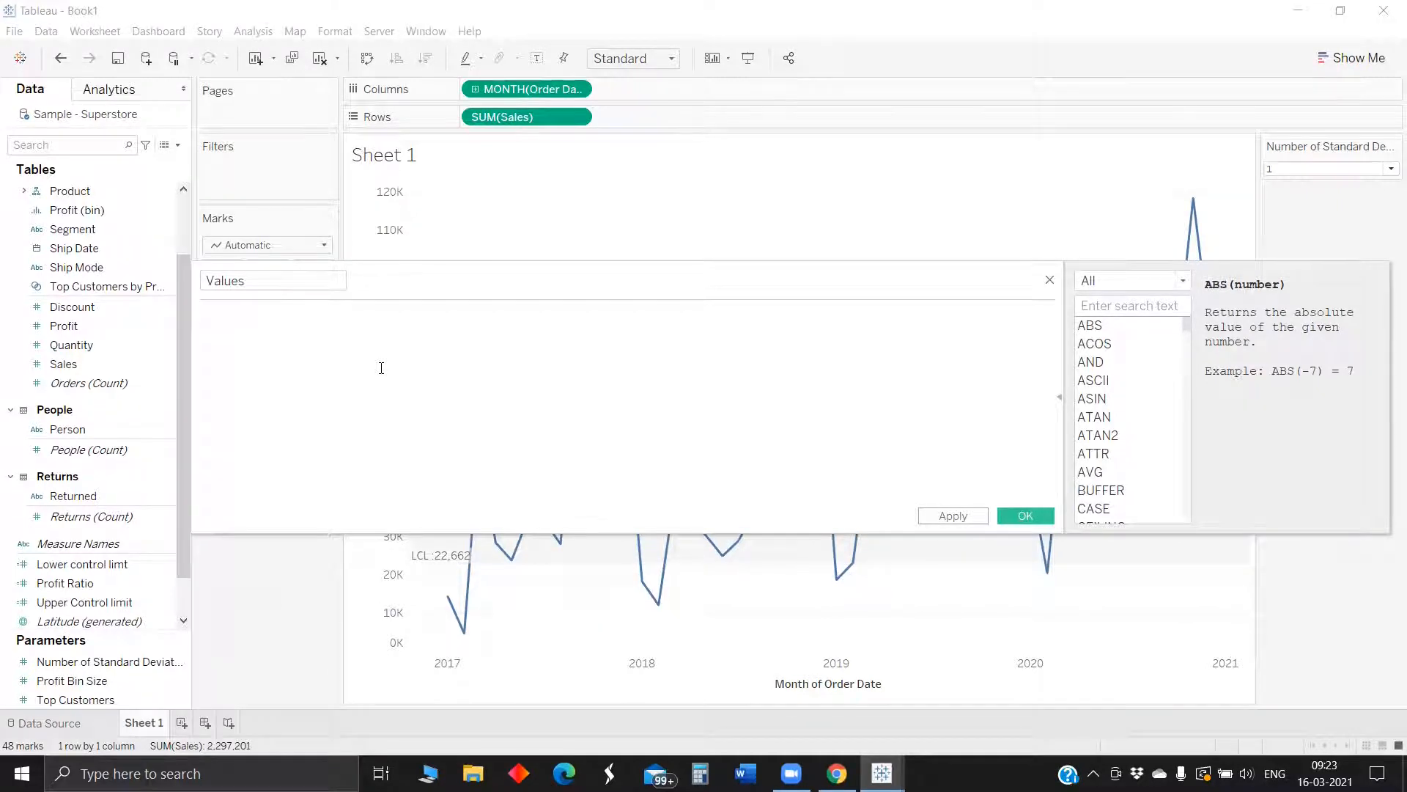
Begin the Values formula with the condition if SUM([Sales]) > [Upper Control limit].
text(if)
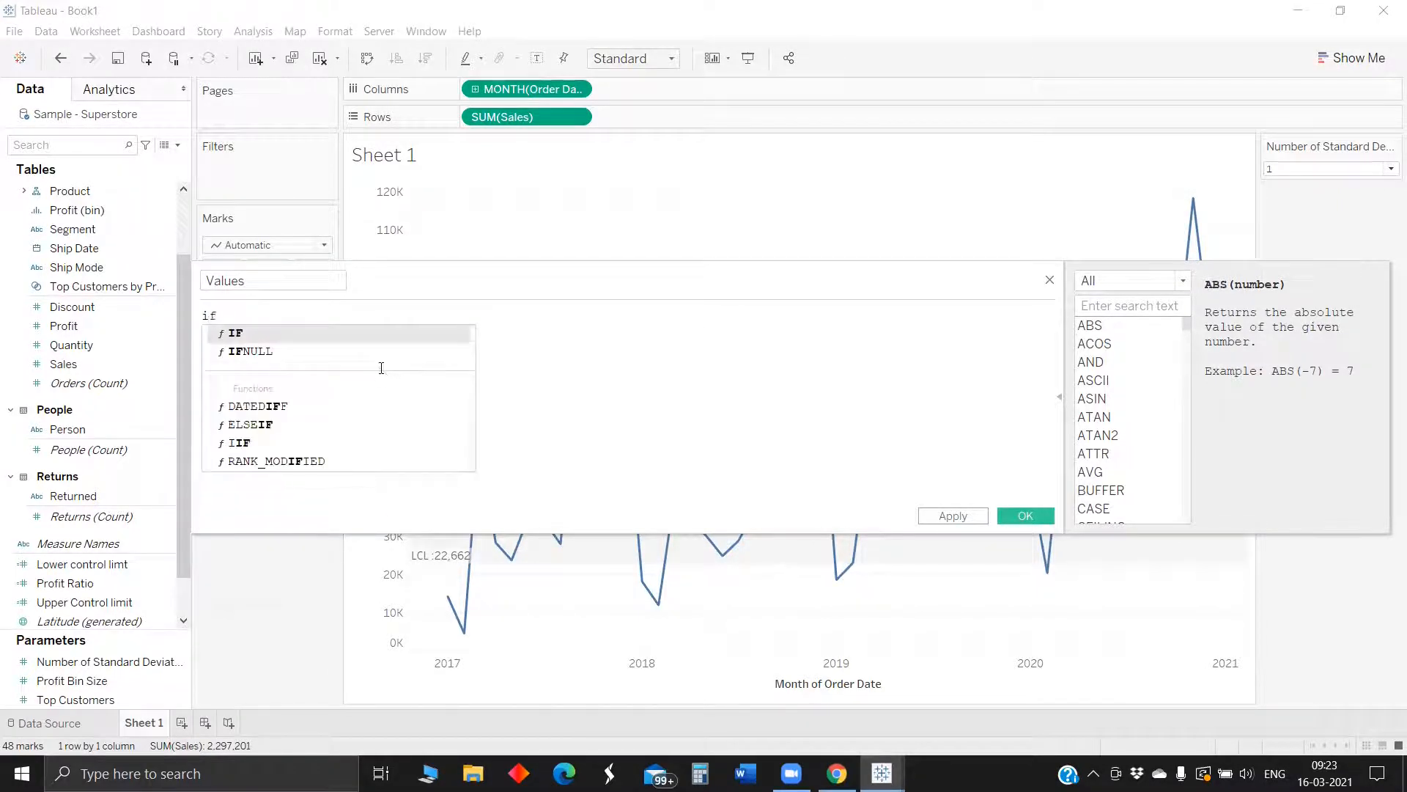
text( sum)
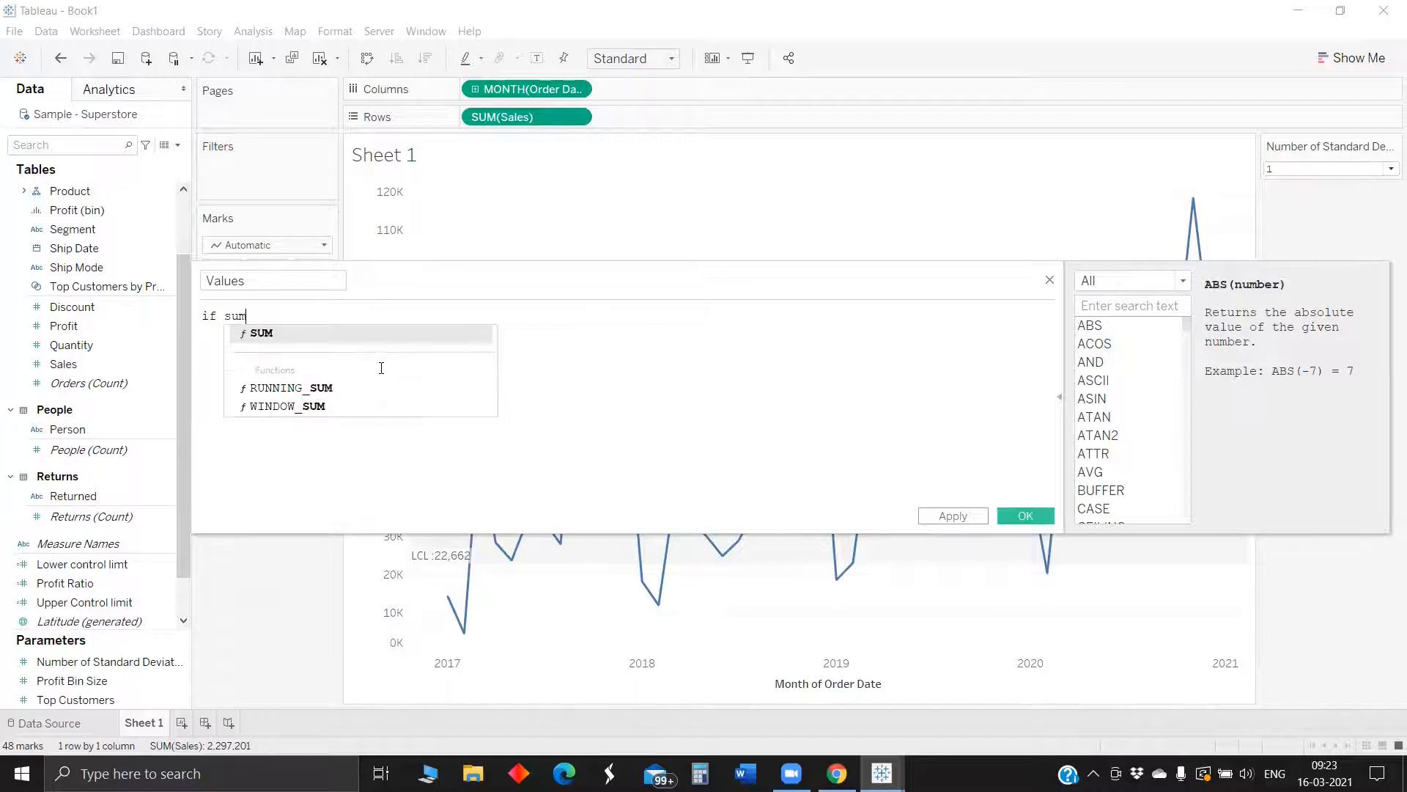
key(Return)
text(sal)
key(Return)
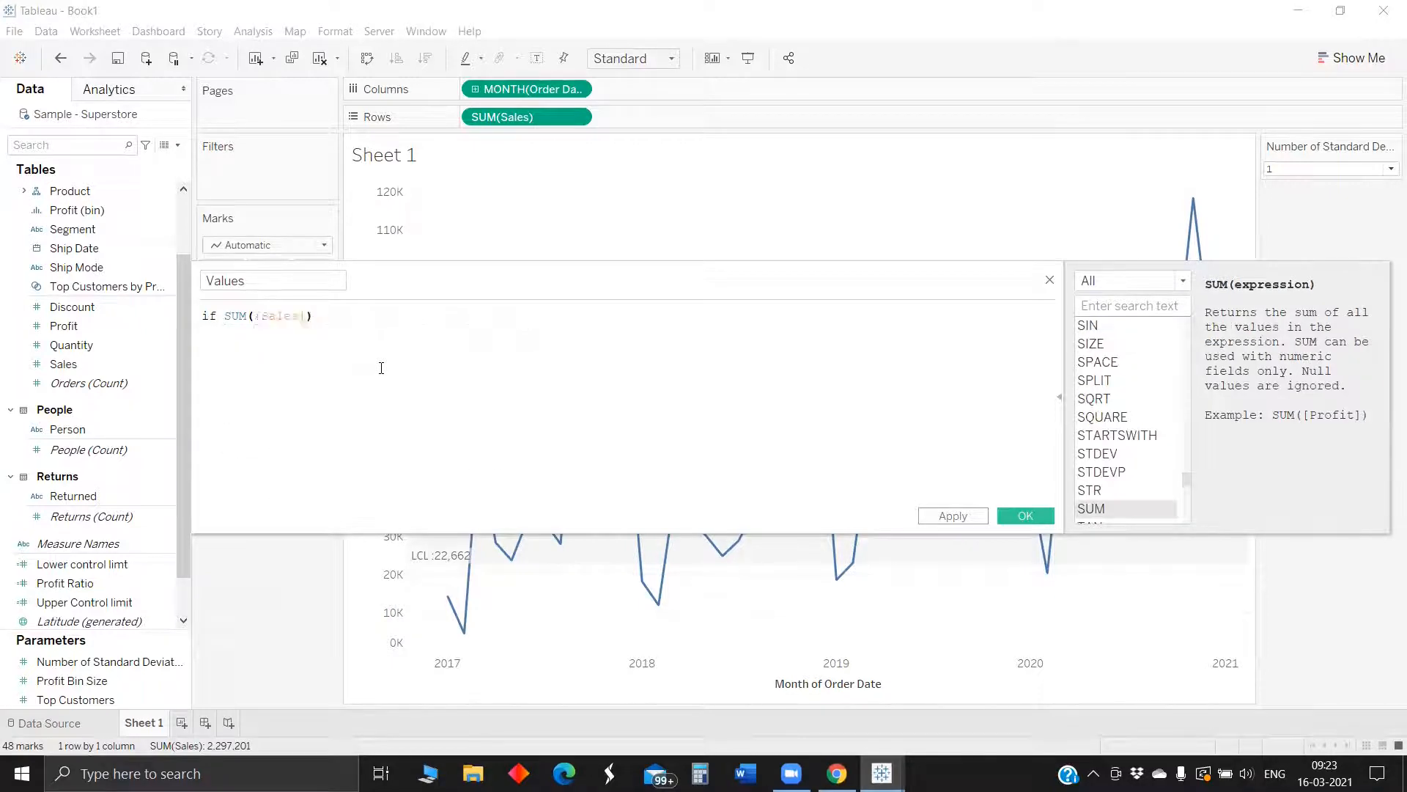
key(Right)
text(> upp)
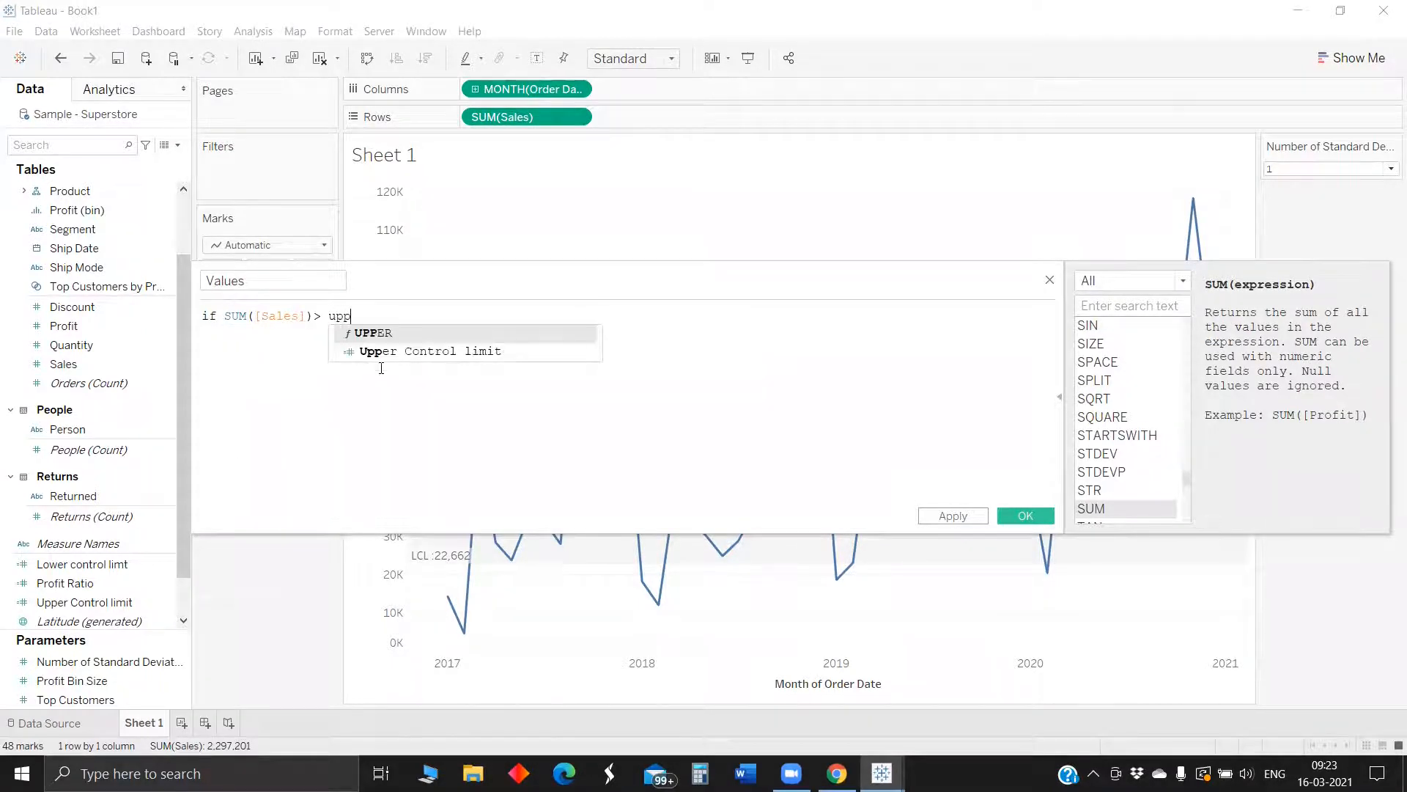
key(Down)
key(Return)
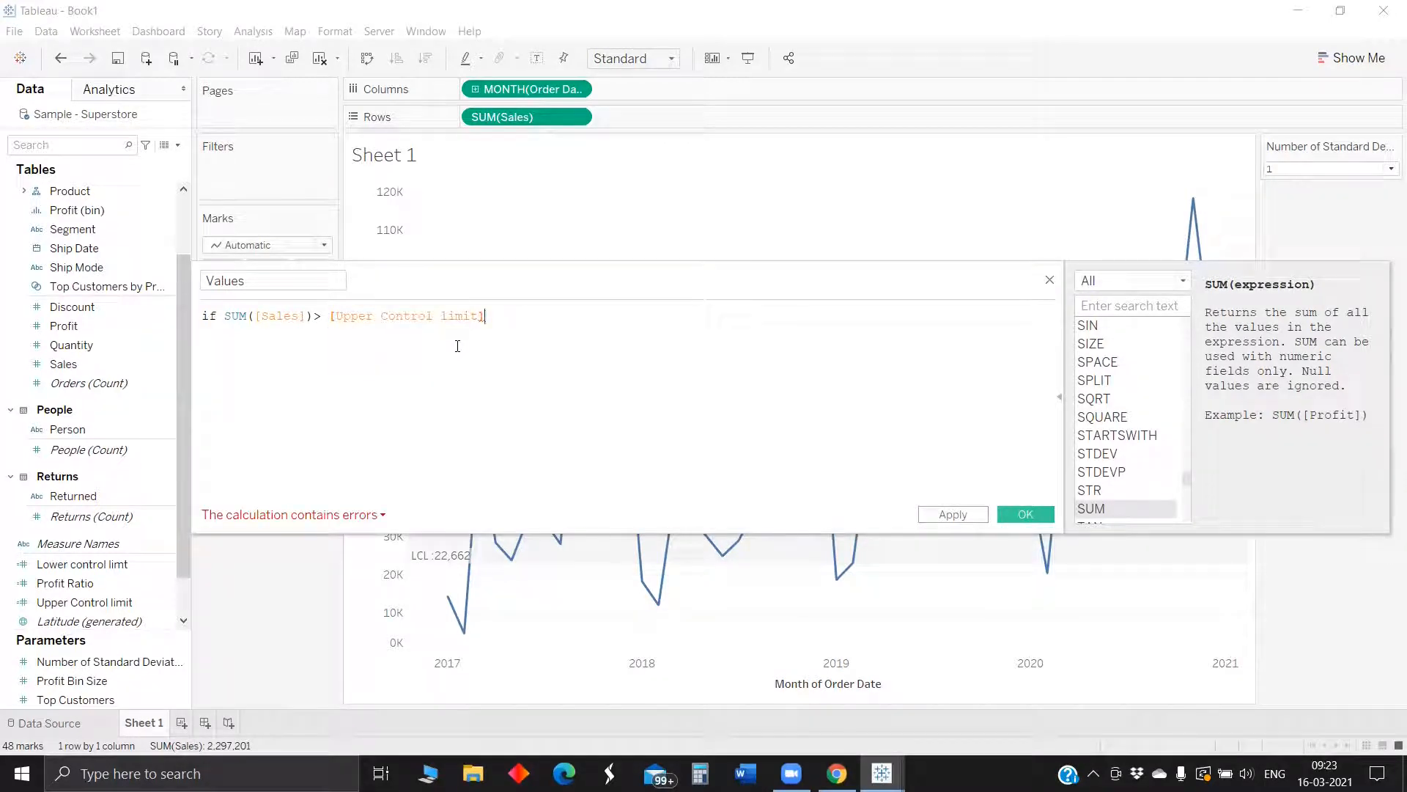
Extend the Values condition with or SUM([Sales]) < [Lower control limt].
text(or )
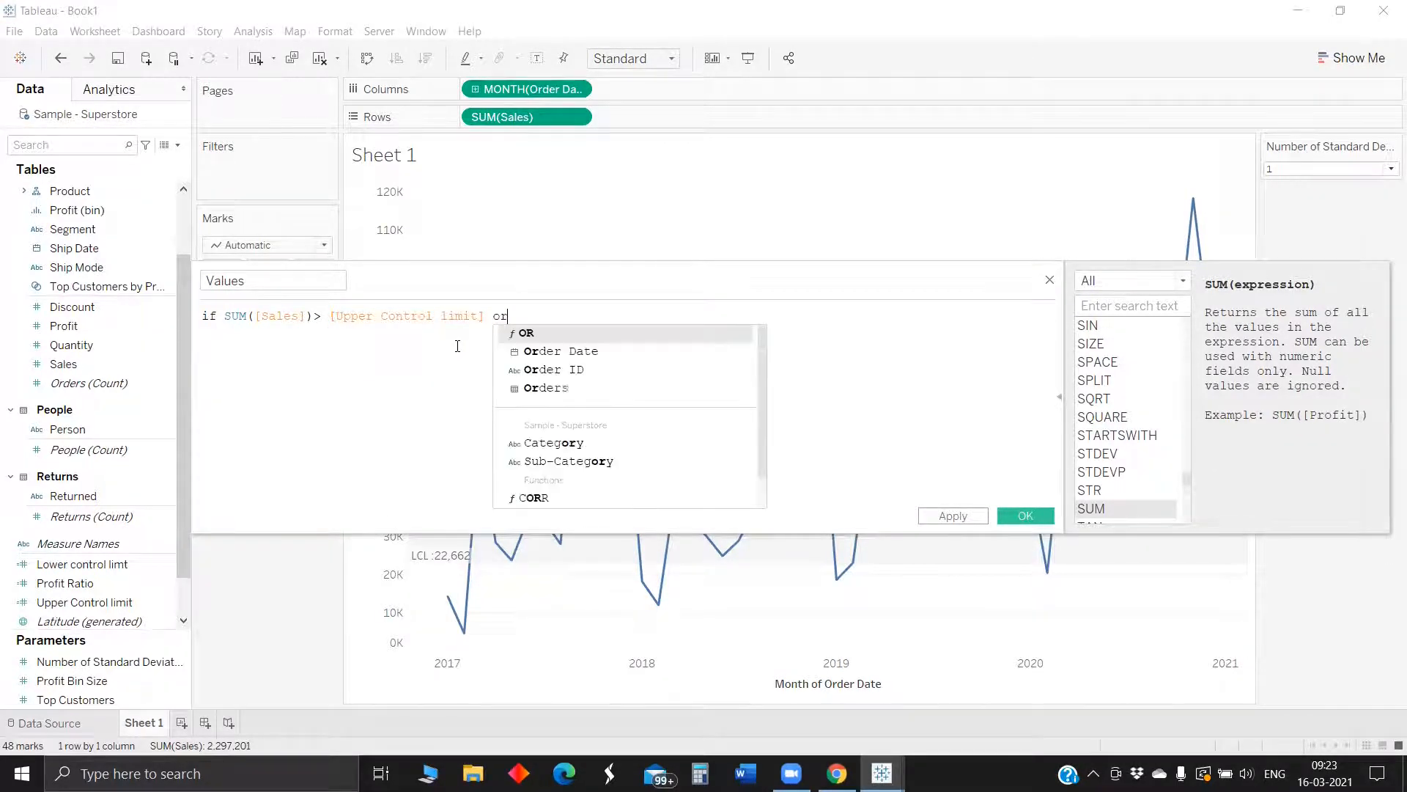
text(sum)
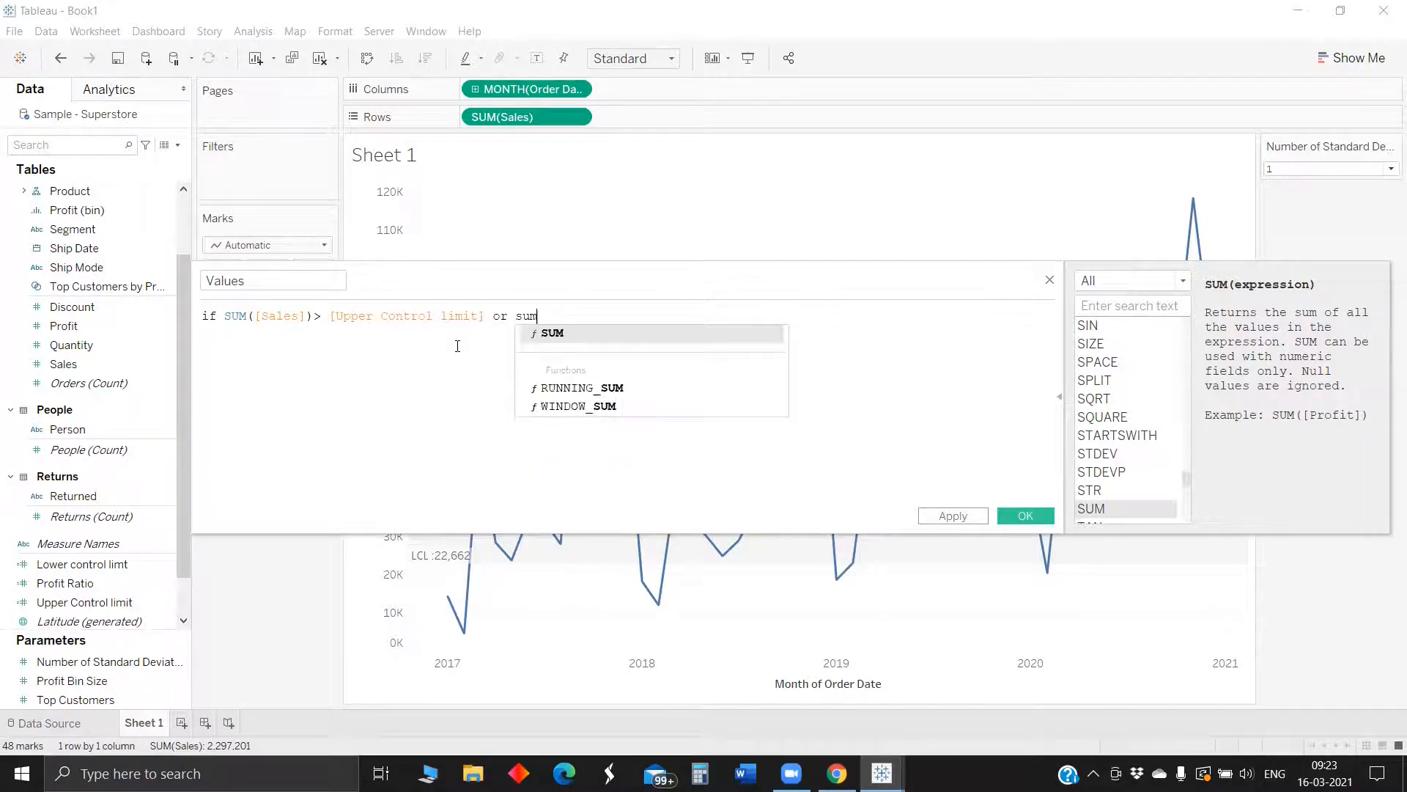
key(Return)
text(sal)
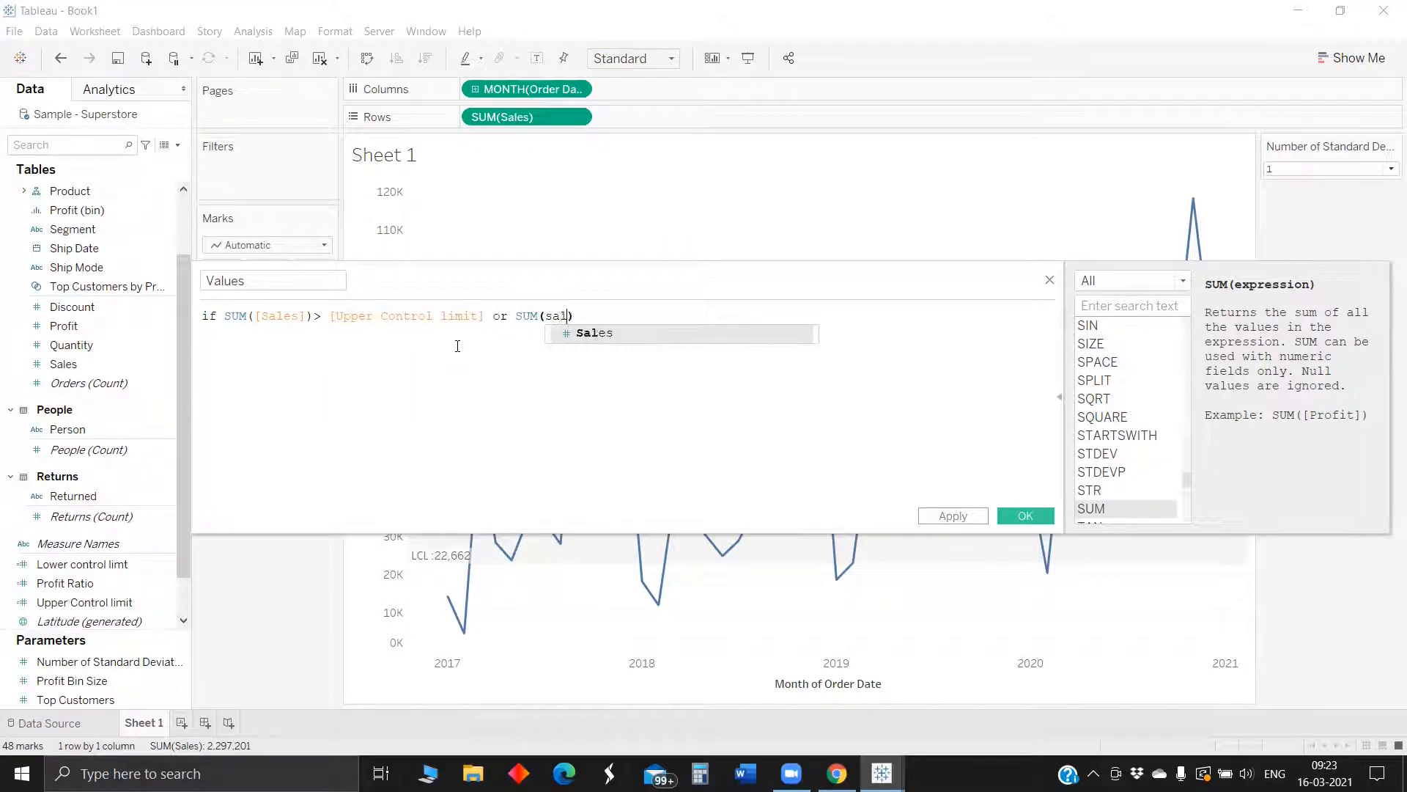
key(Return)
text(< )
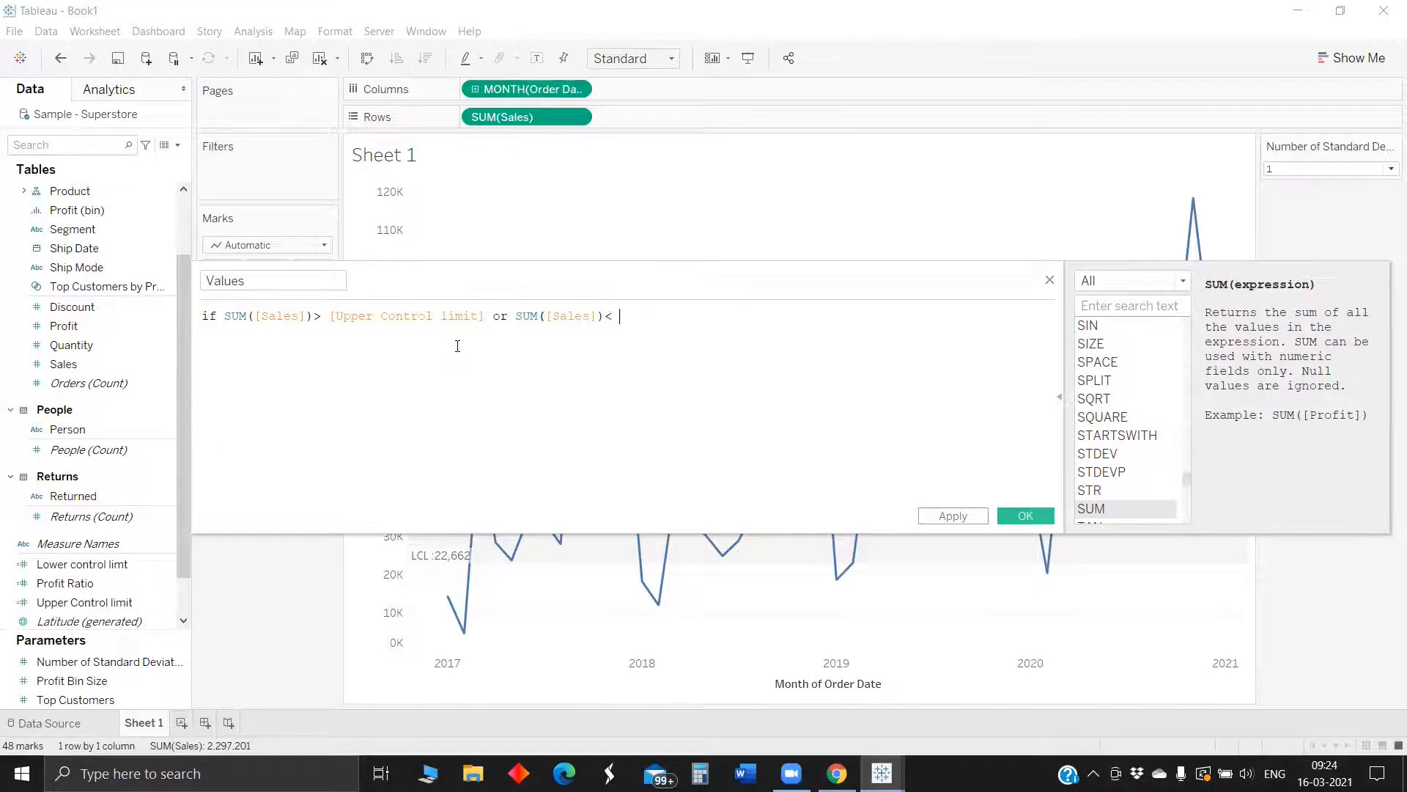
text(low)
key(Down)
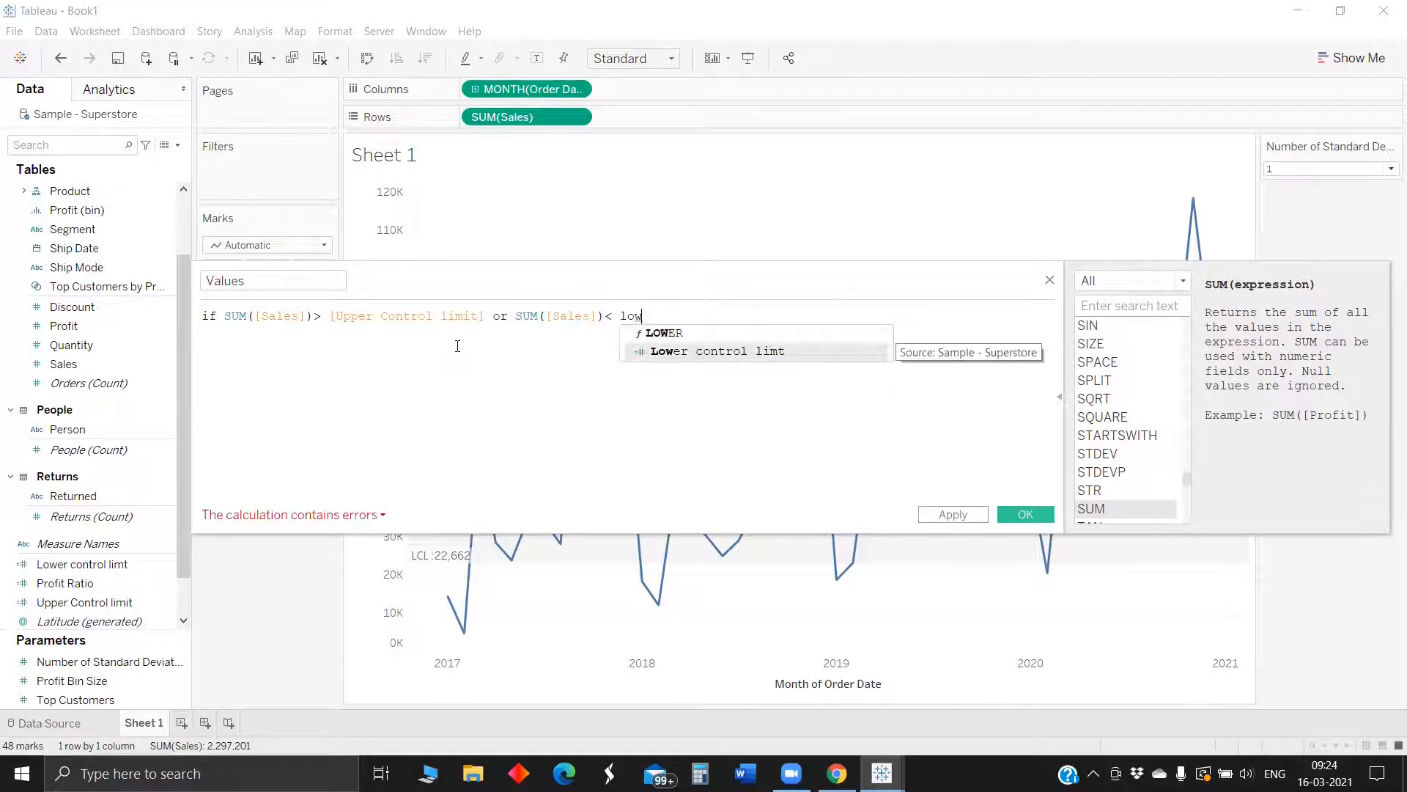
key(Return)
Complete the Values formula with THEN SUM([Sales]) END and save the calculated field.
text(the)
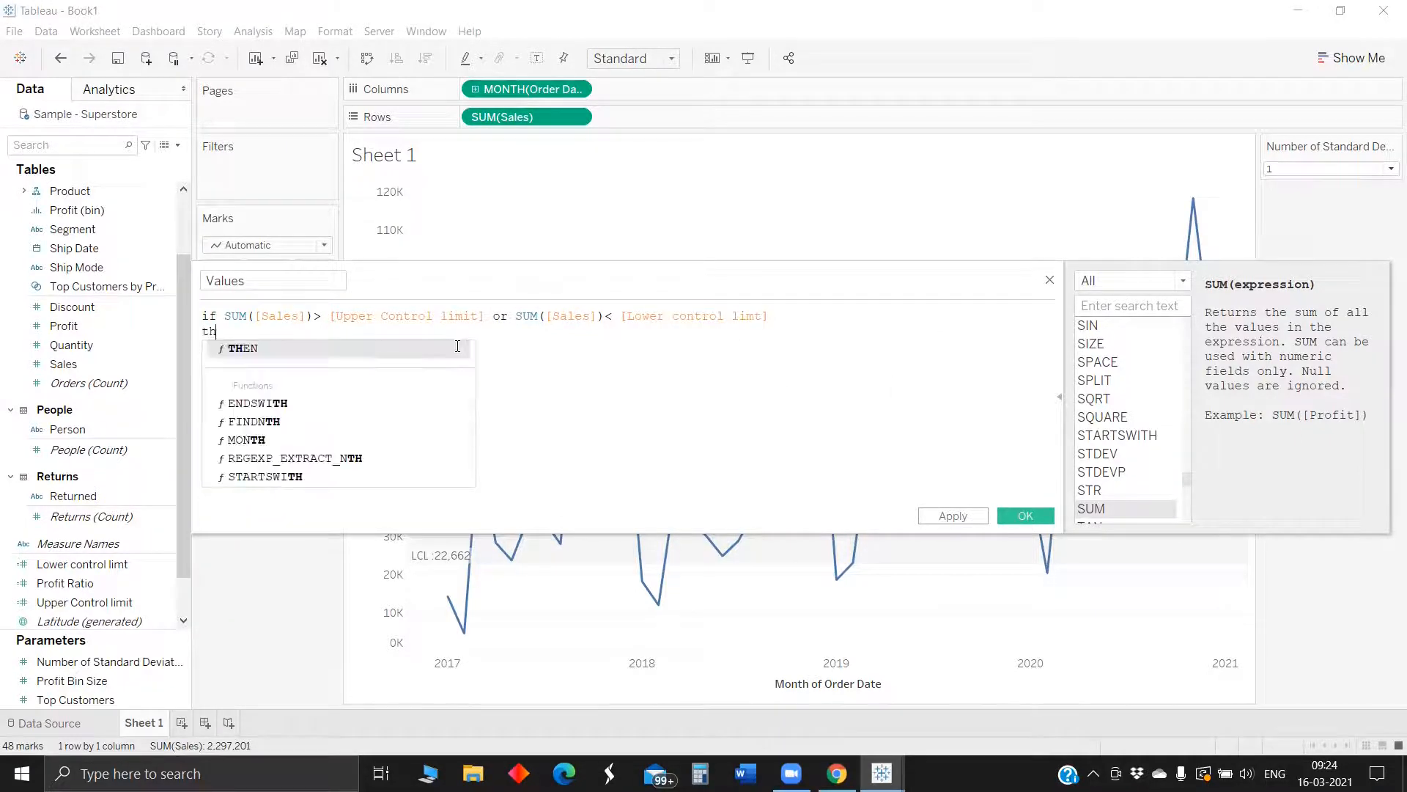
key(Return)
text(sum)
key(Return)
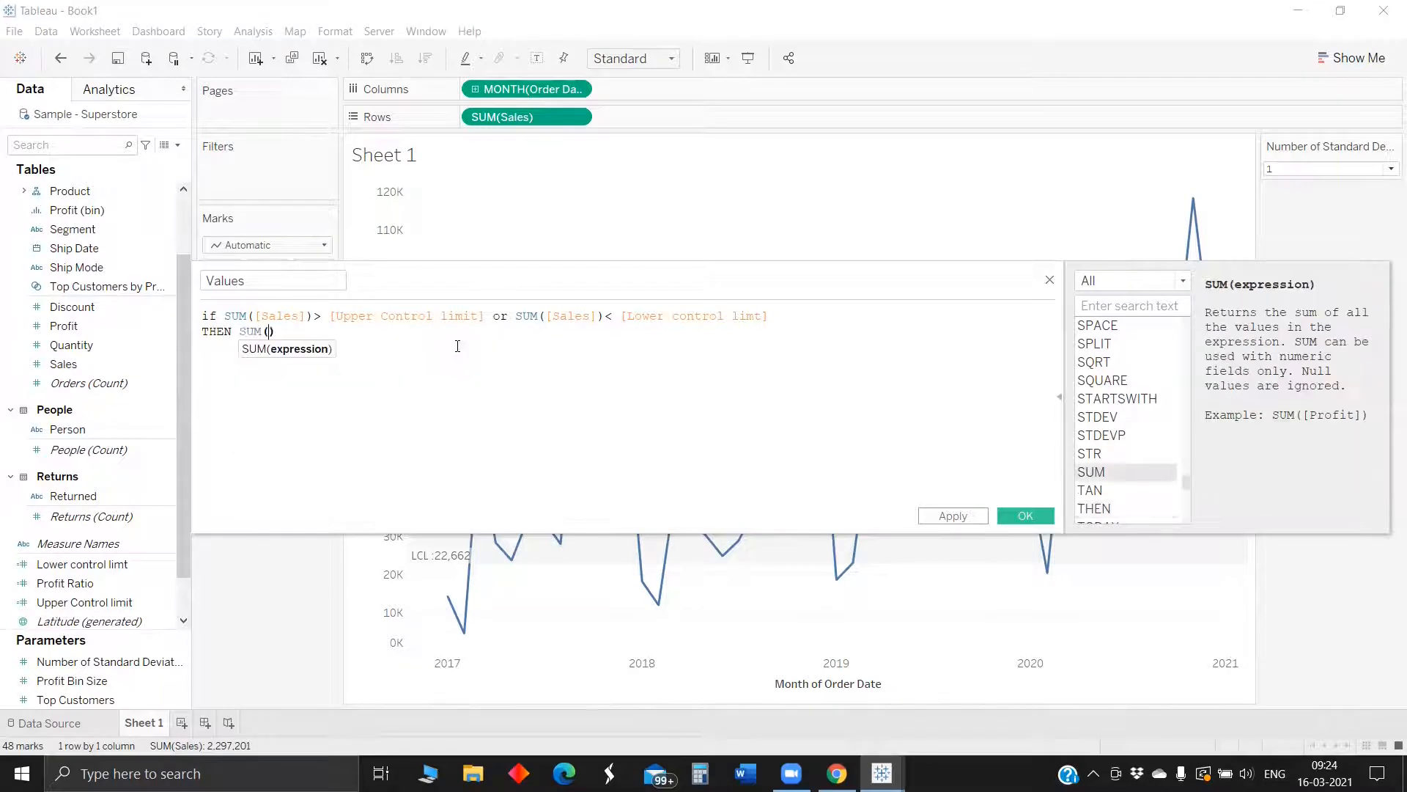
text(sales)
key(Return)
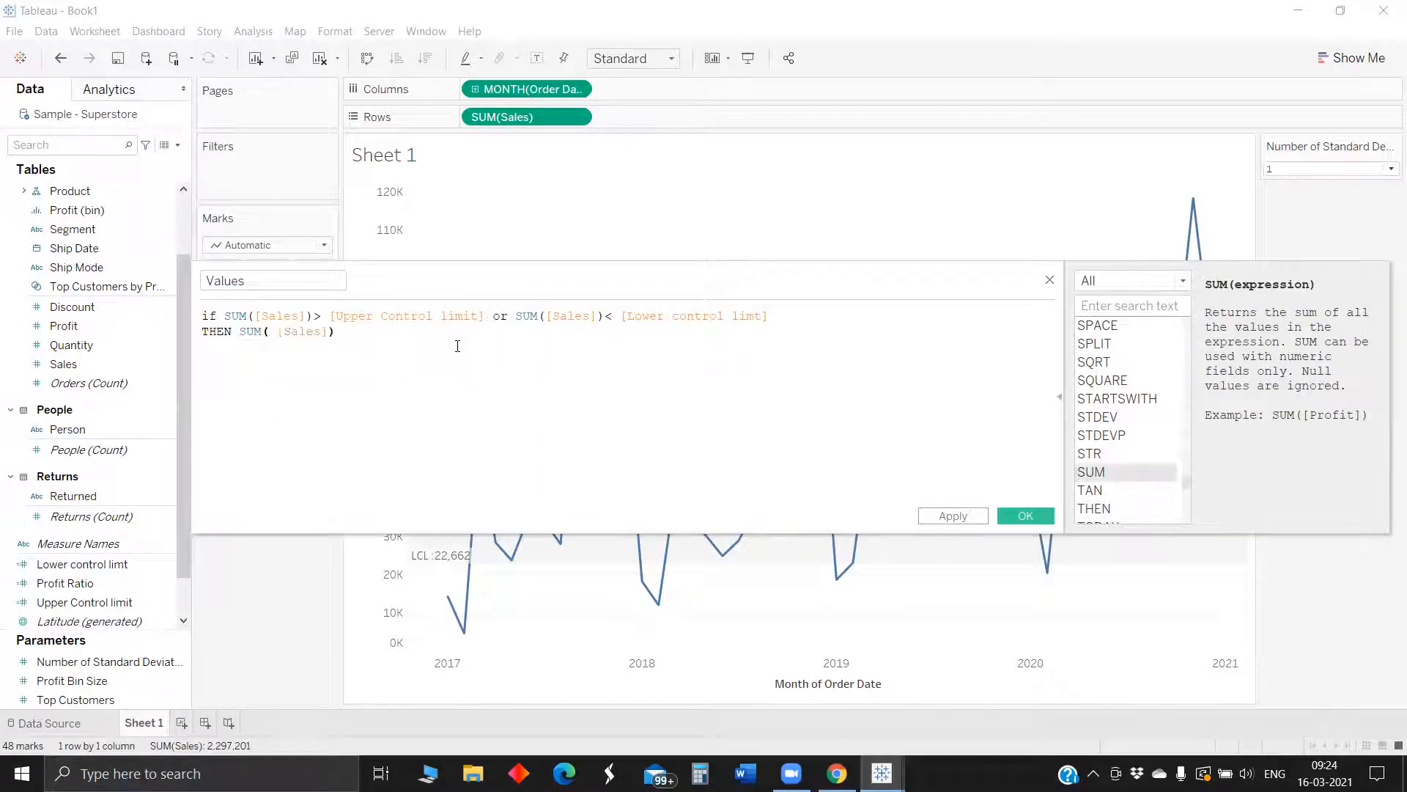
key(Return)
text(end)
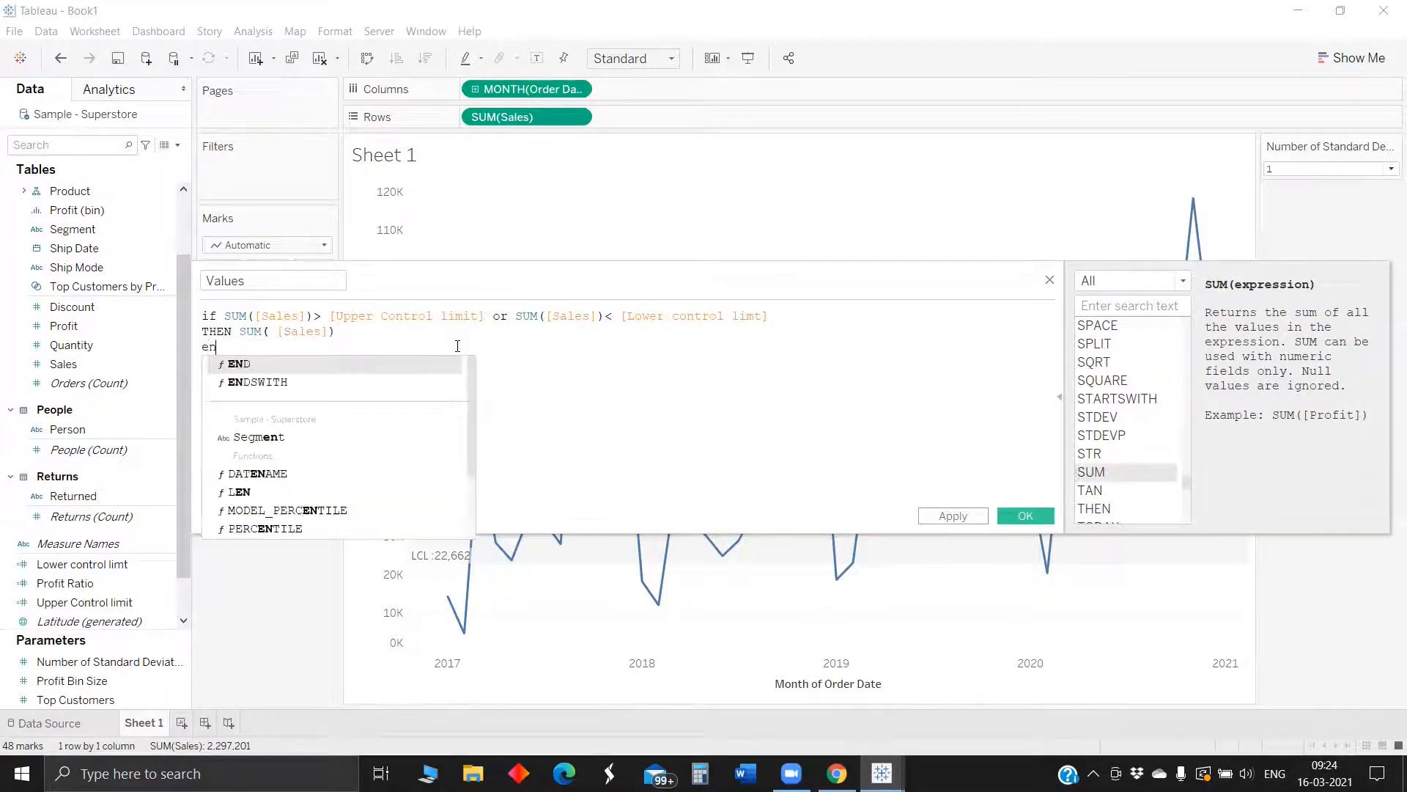
key(Return)
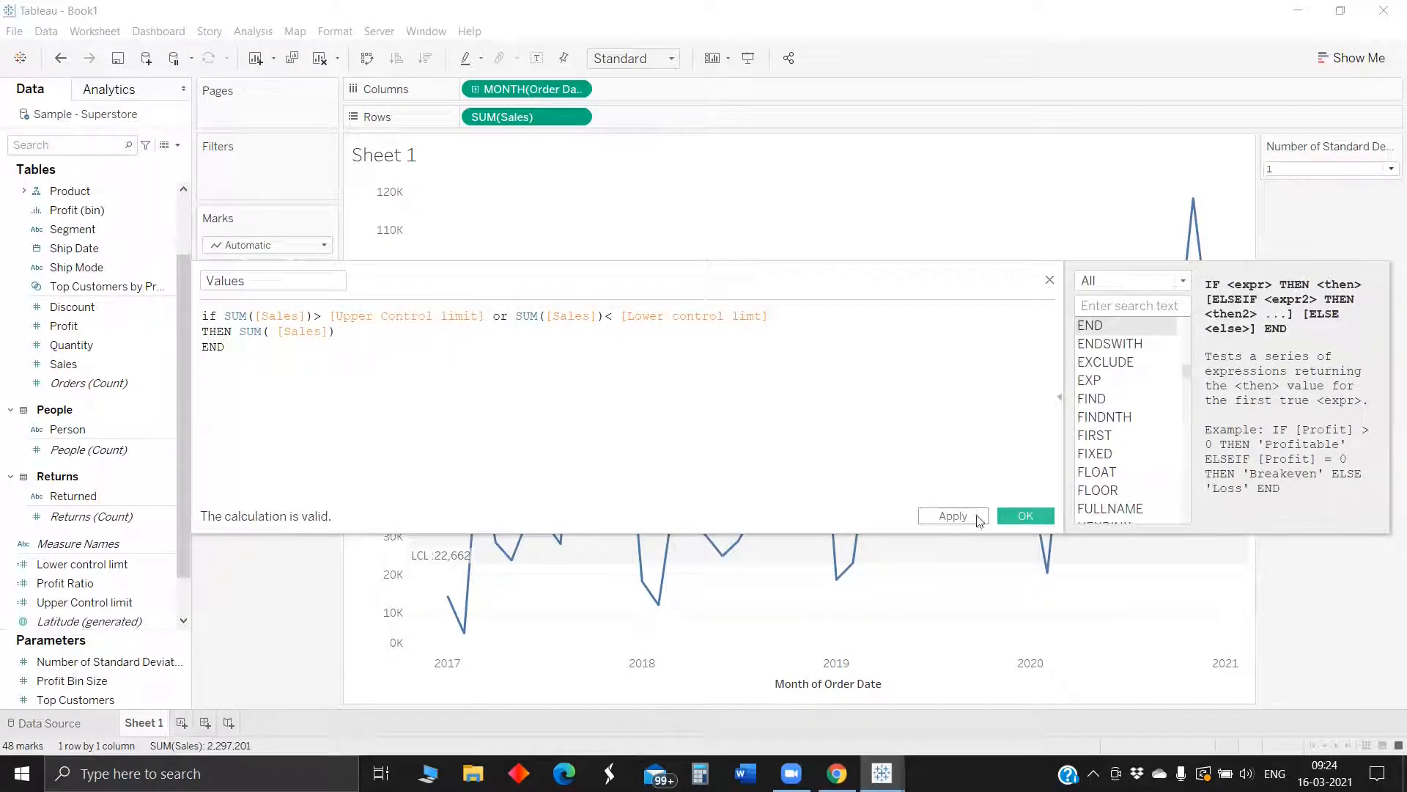
click(1025, 515)
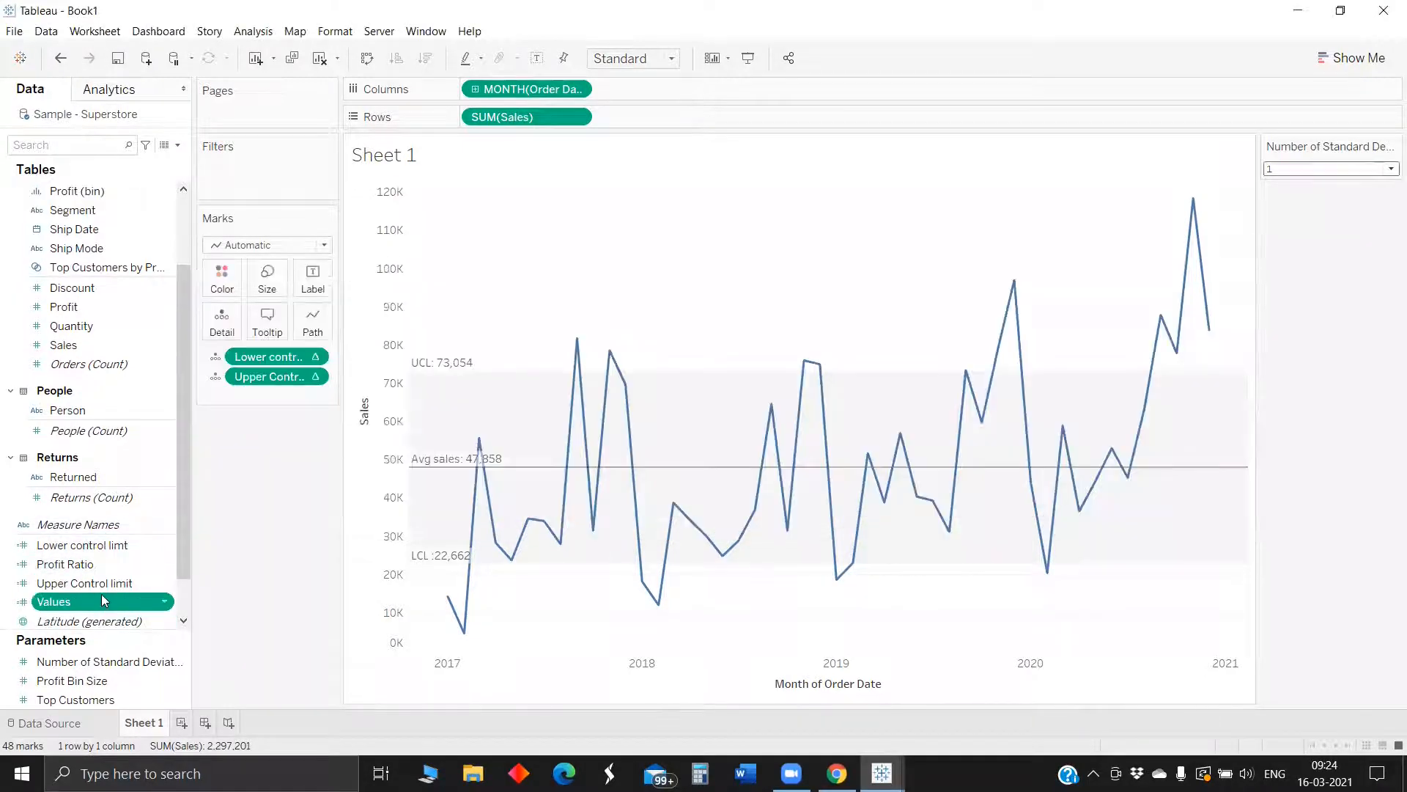
Add the Values field to Rows after SUM(Sales) and set its mark type to Circle.
drag(101, 597, 704, 111)
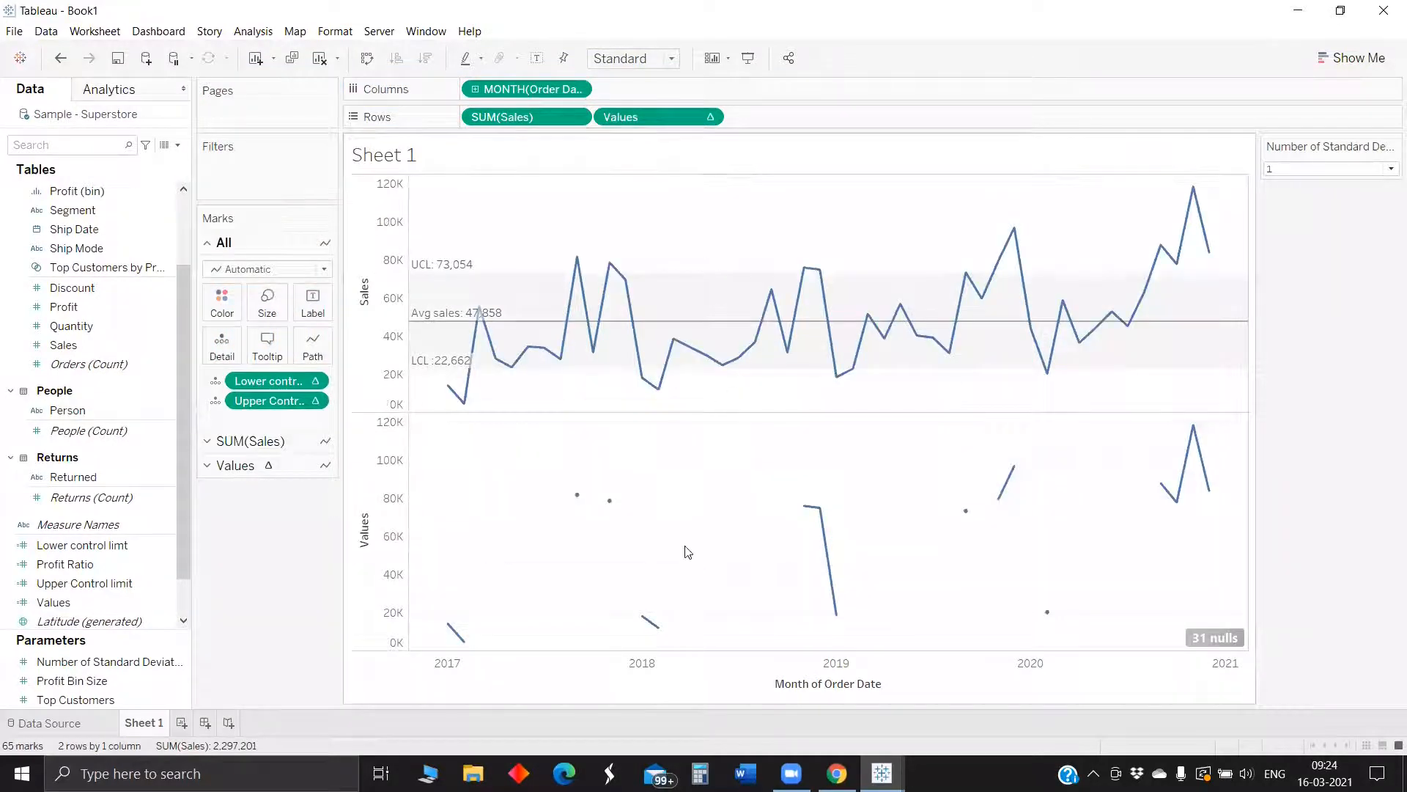
click(272, 465)
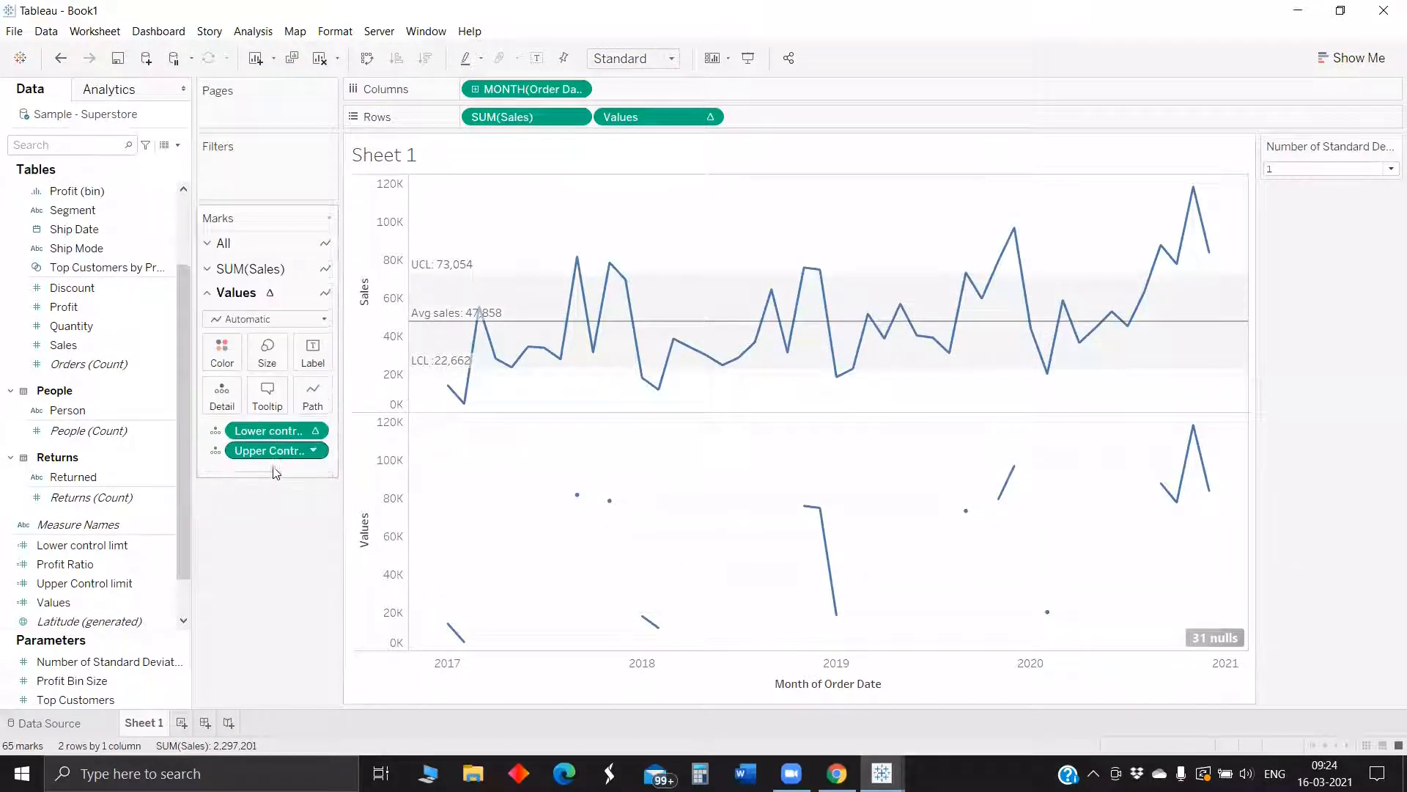
click(270, 320)
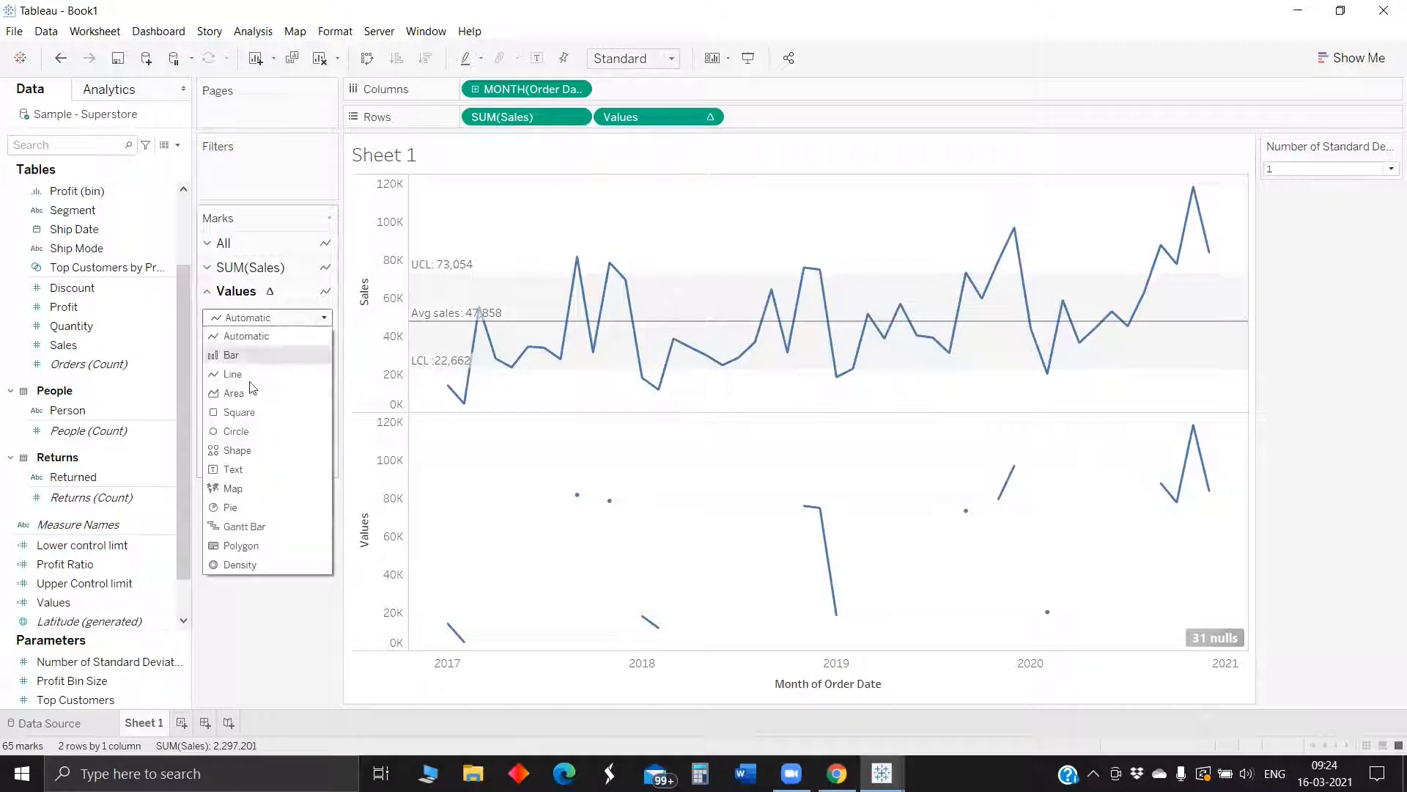
click(256, 438)
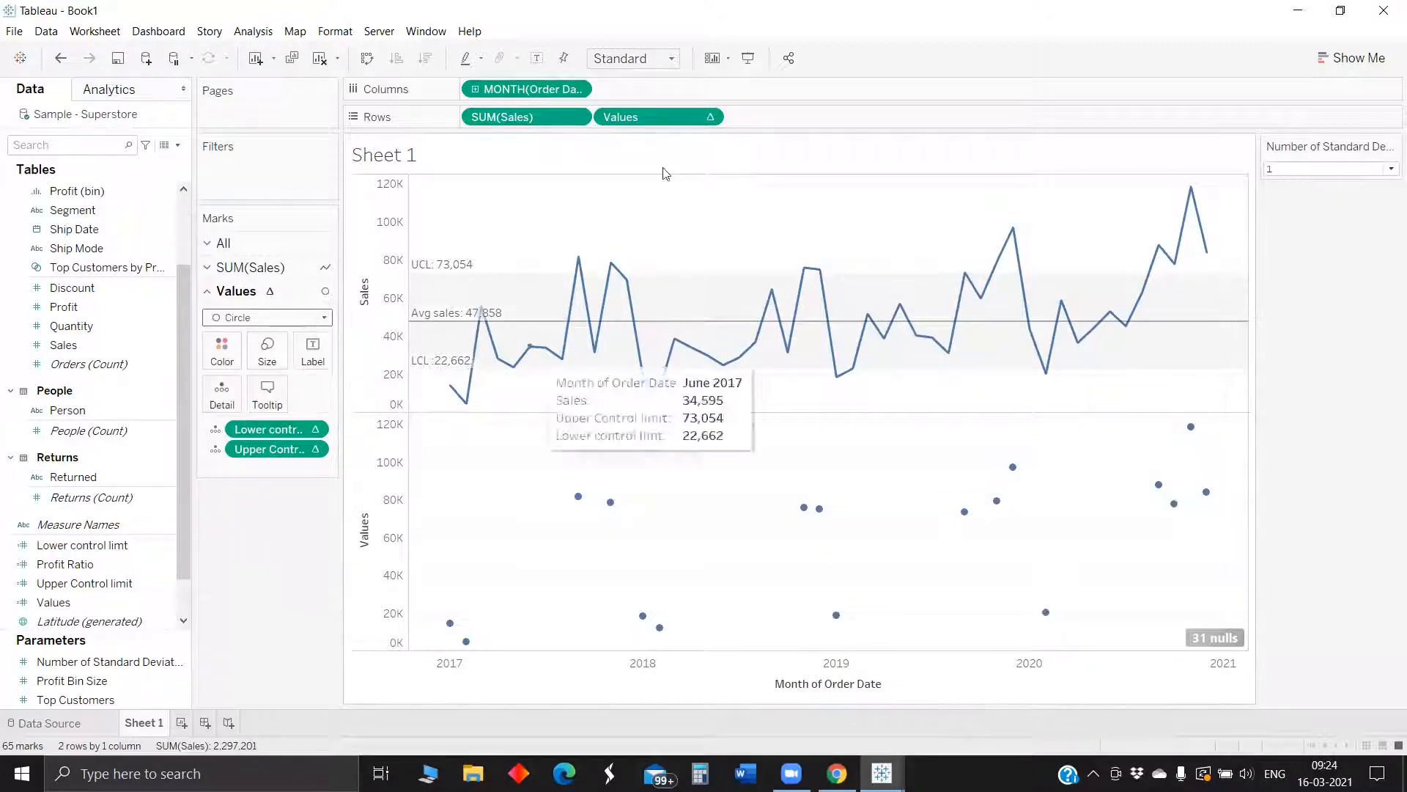
Combine Values with SUM(Sales) as a dual axis and synchronize the Values axis.
right_click(657, 120)
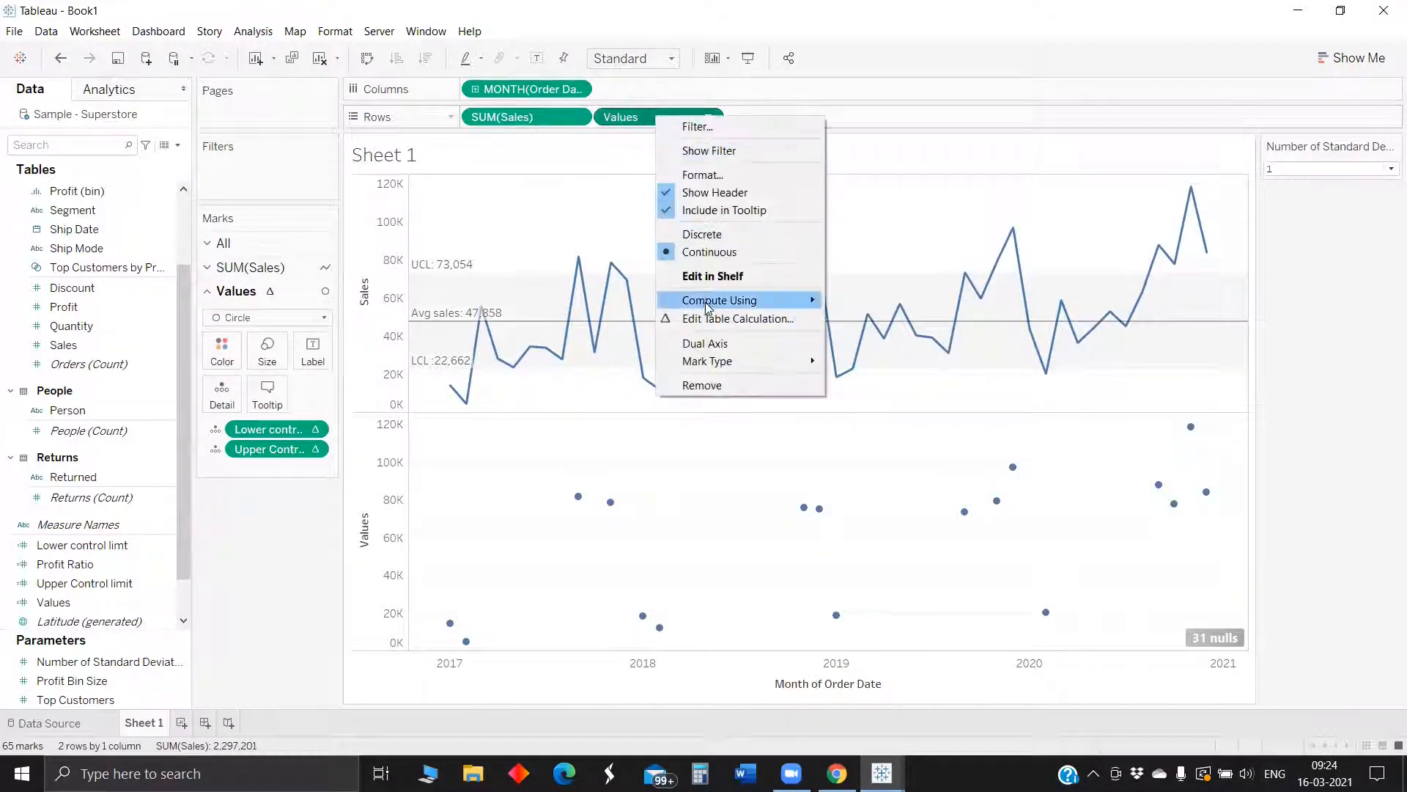
click(713, 345)
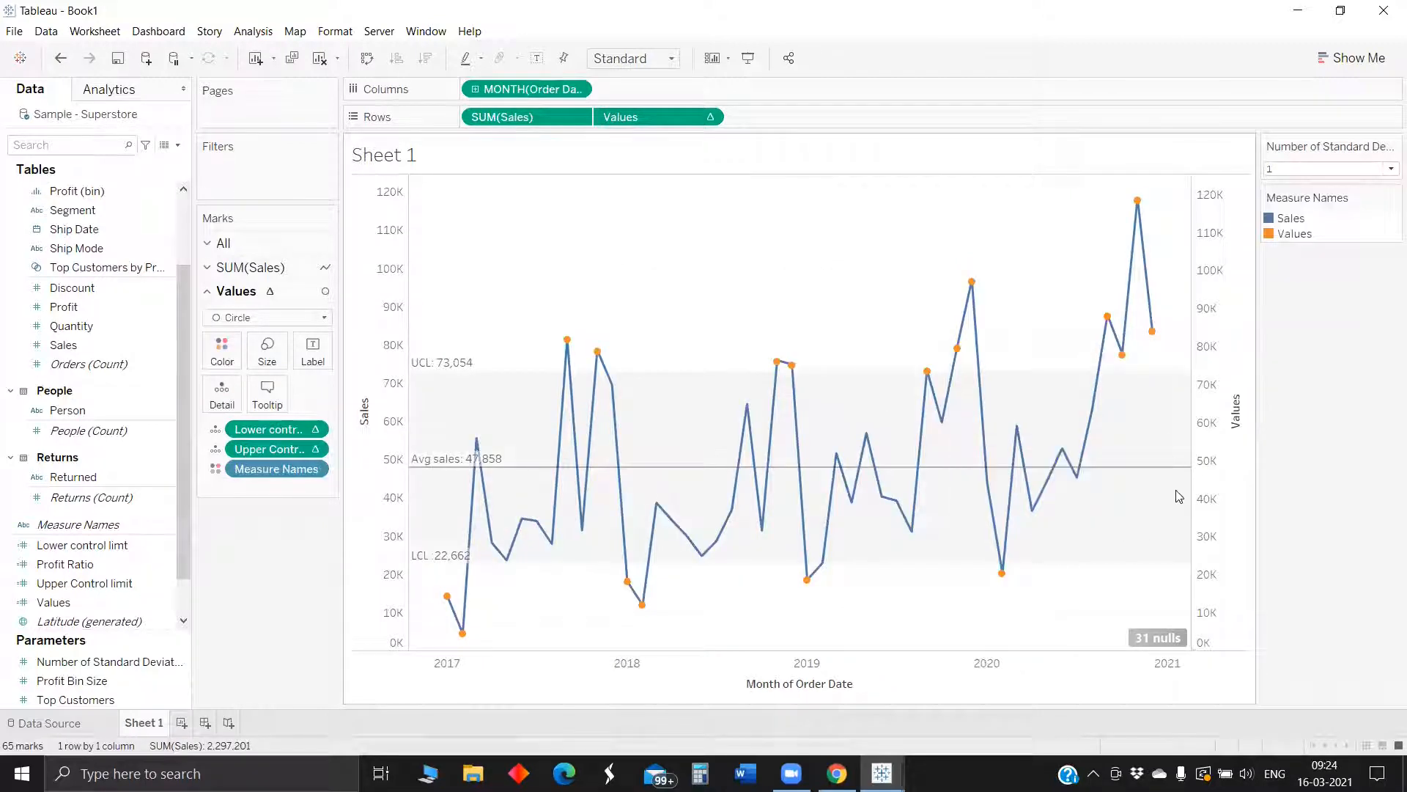
right_click(1209, 473)
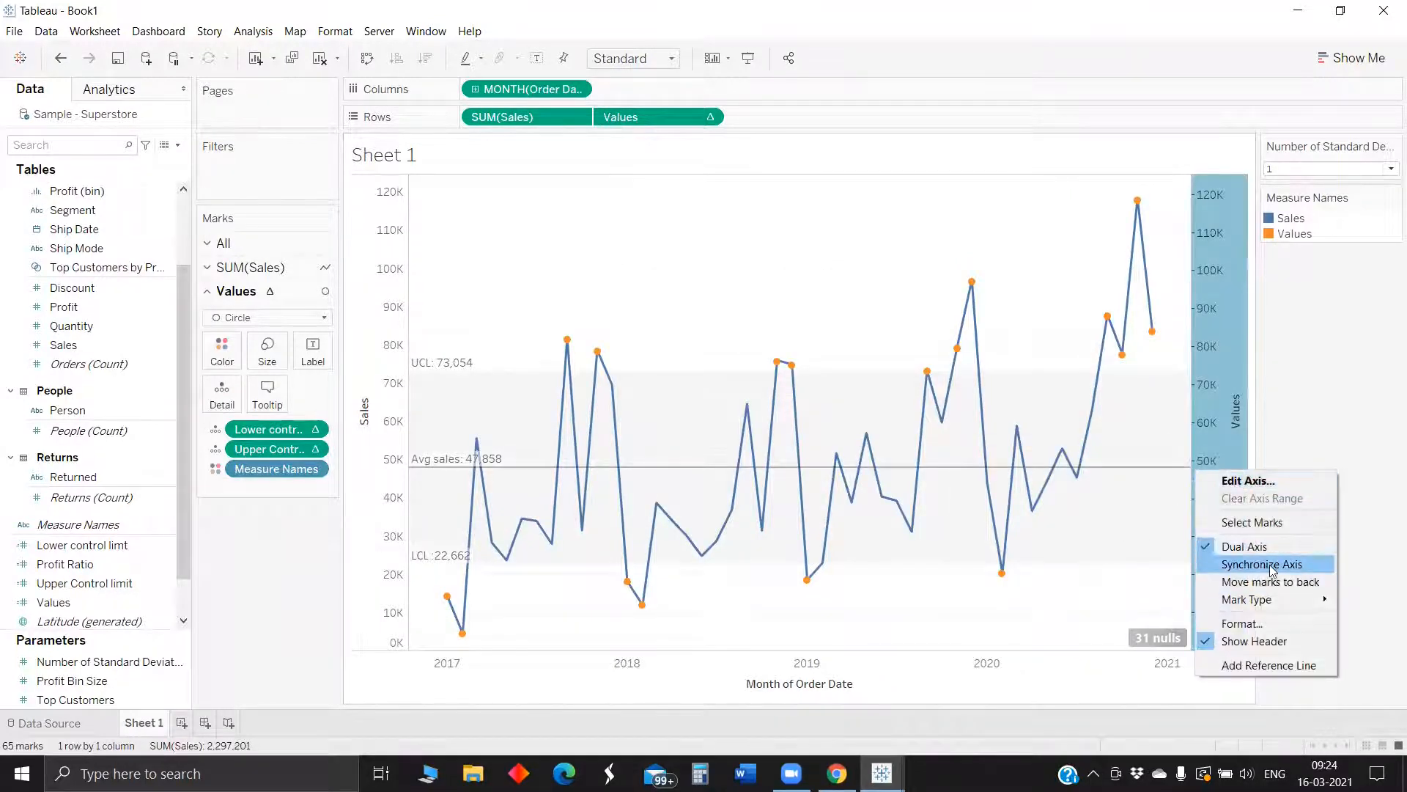
click(1218, 564)
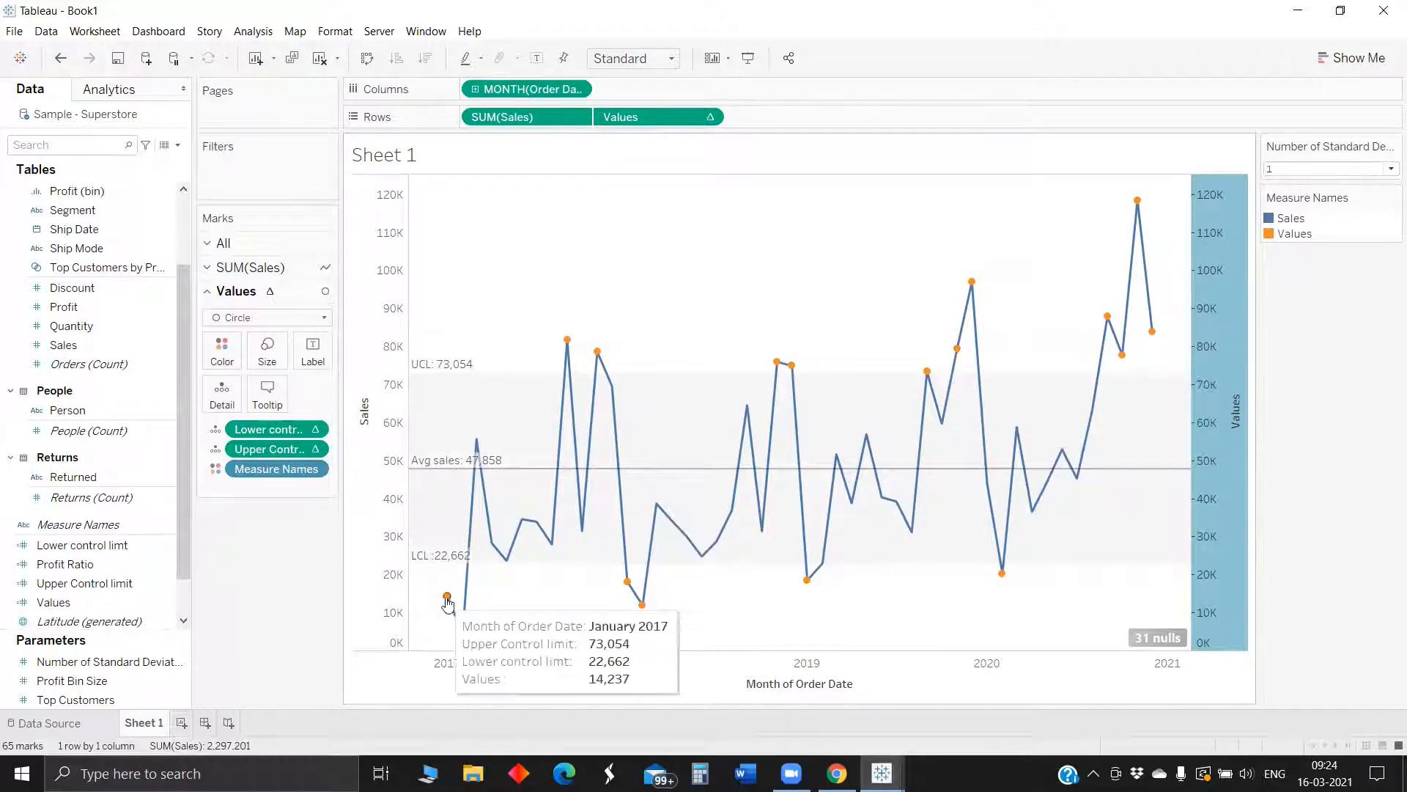
Set the Number of Standard Deviation parameter to 2.
mouse_move(464, 634)
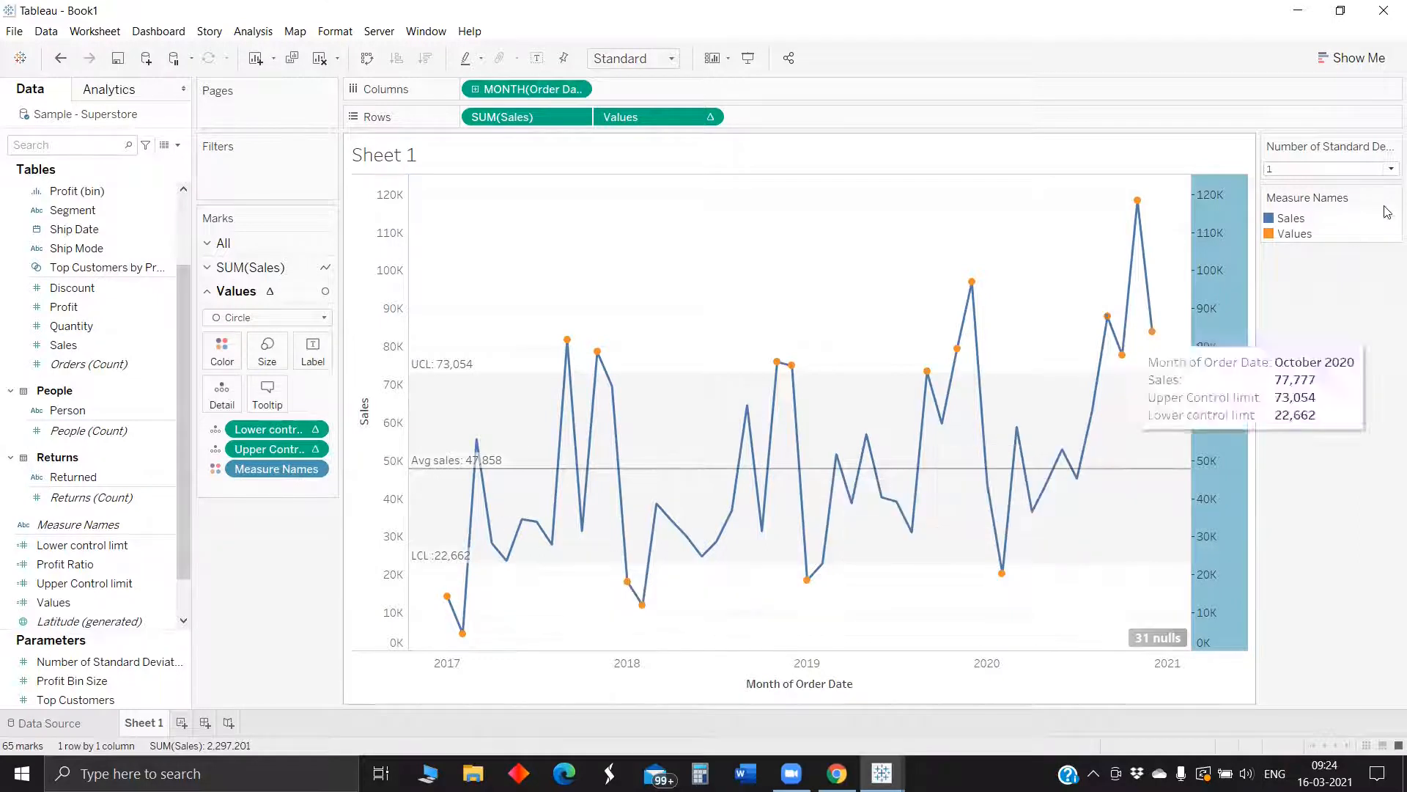
click(1300, 170)
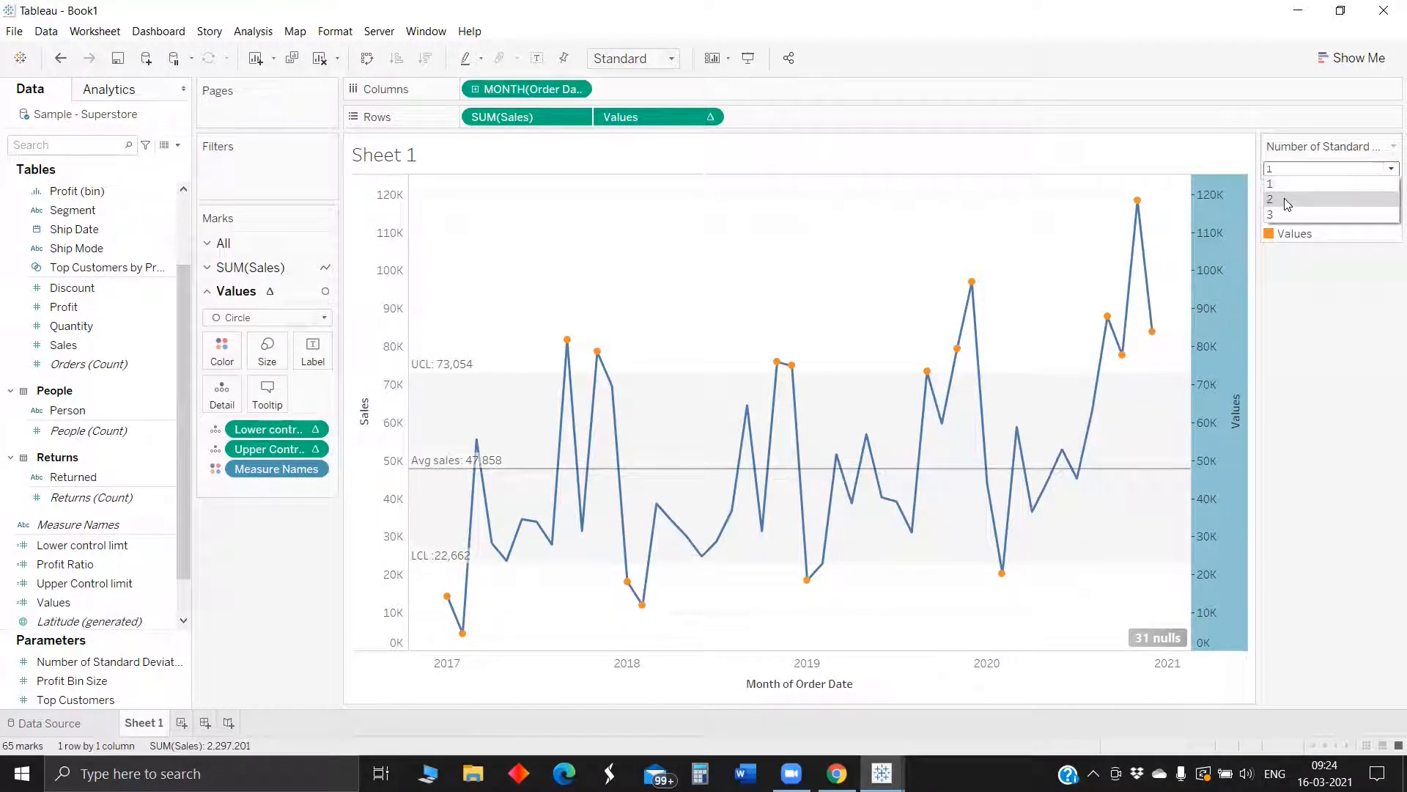
click(1282, 199)
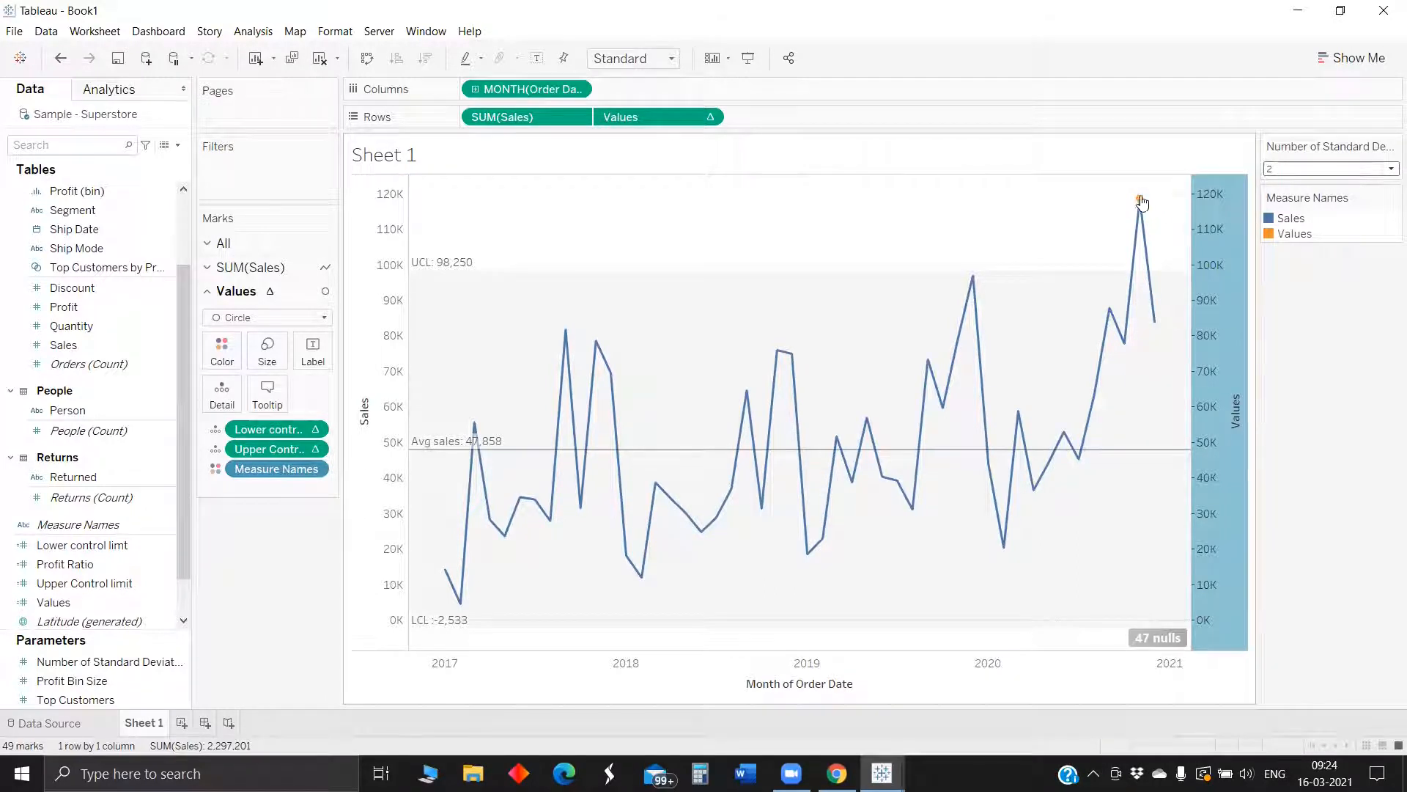
mouse_move(1142, 209)
View the Control Chart sheet in the KKSS 16_3_21 workbook for comparison and return to Book1.
click(1293, 11)
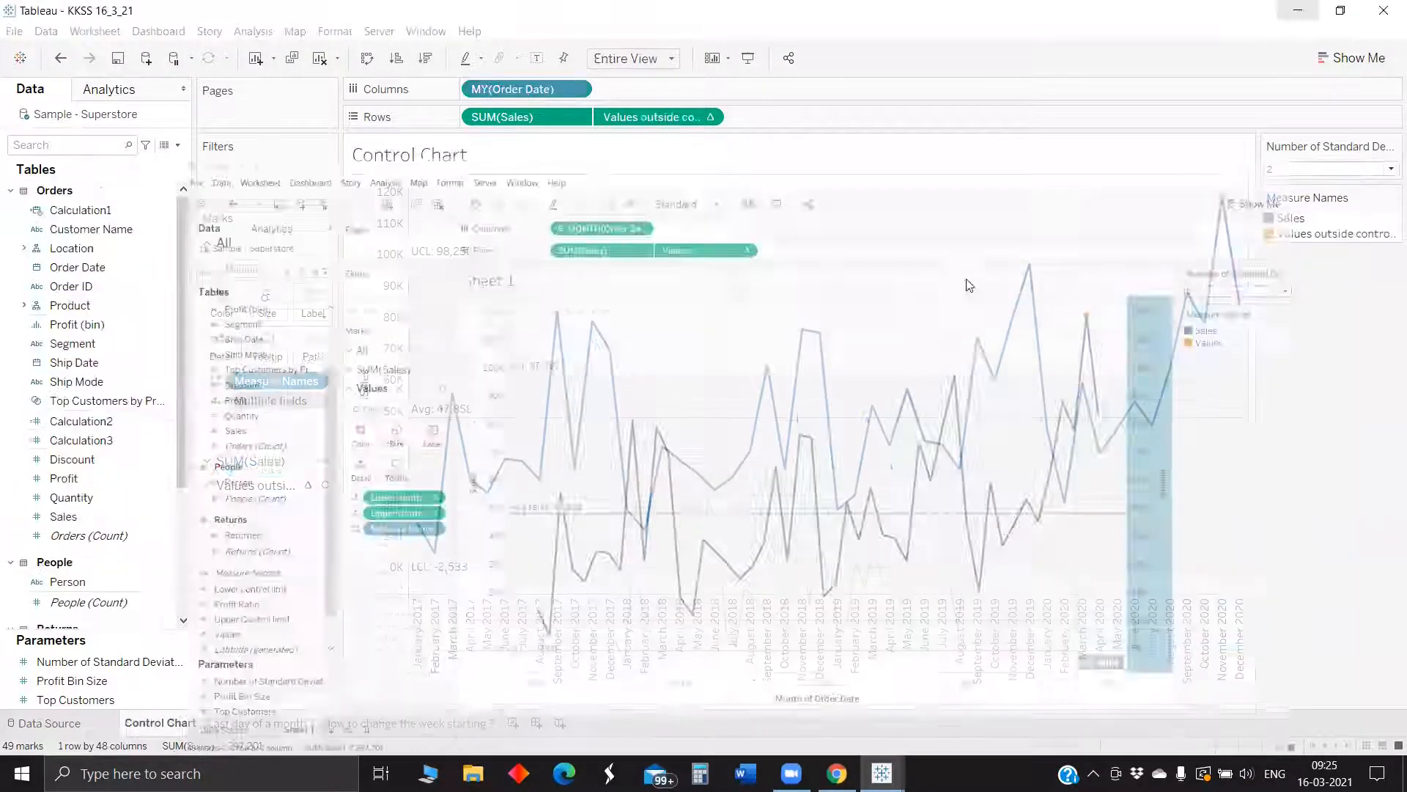
mouse_move(881, 774)
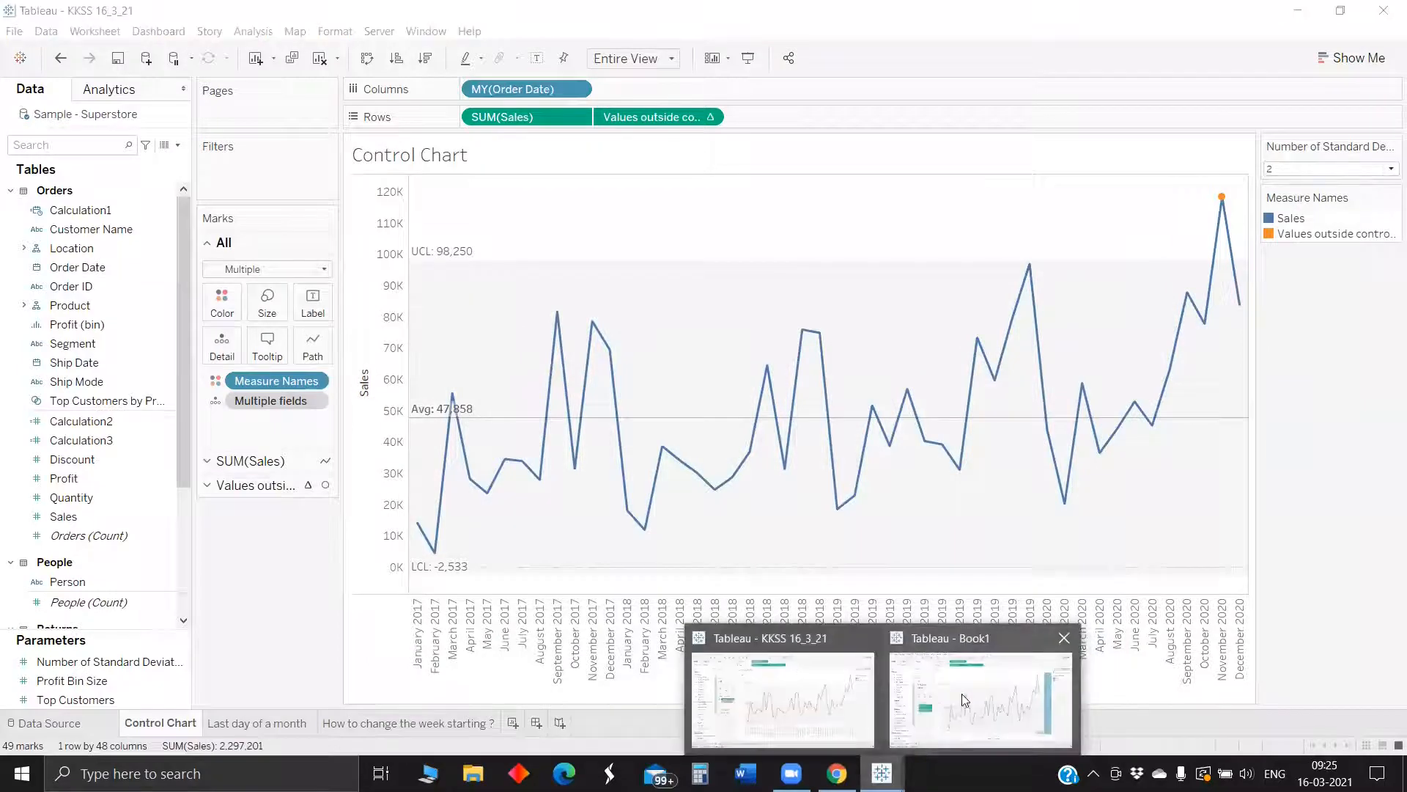
click(963, 693)
mouse_move(590, 628)
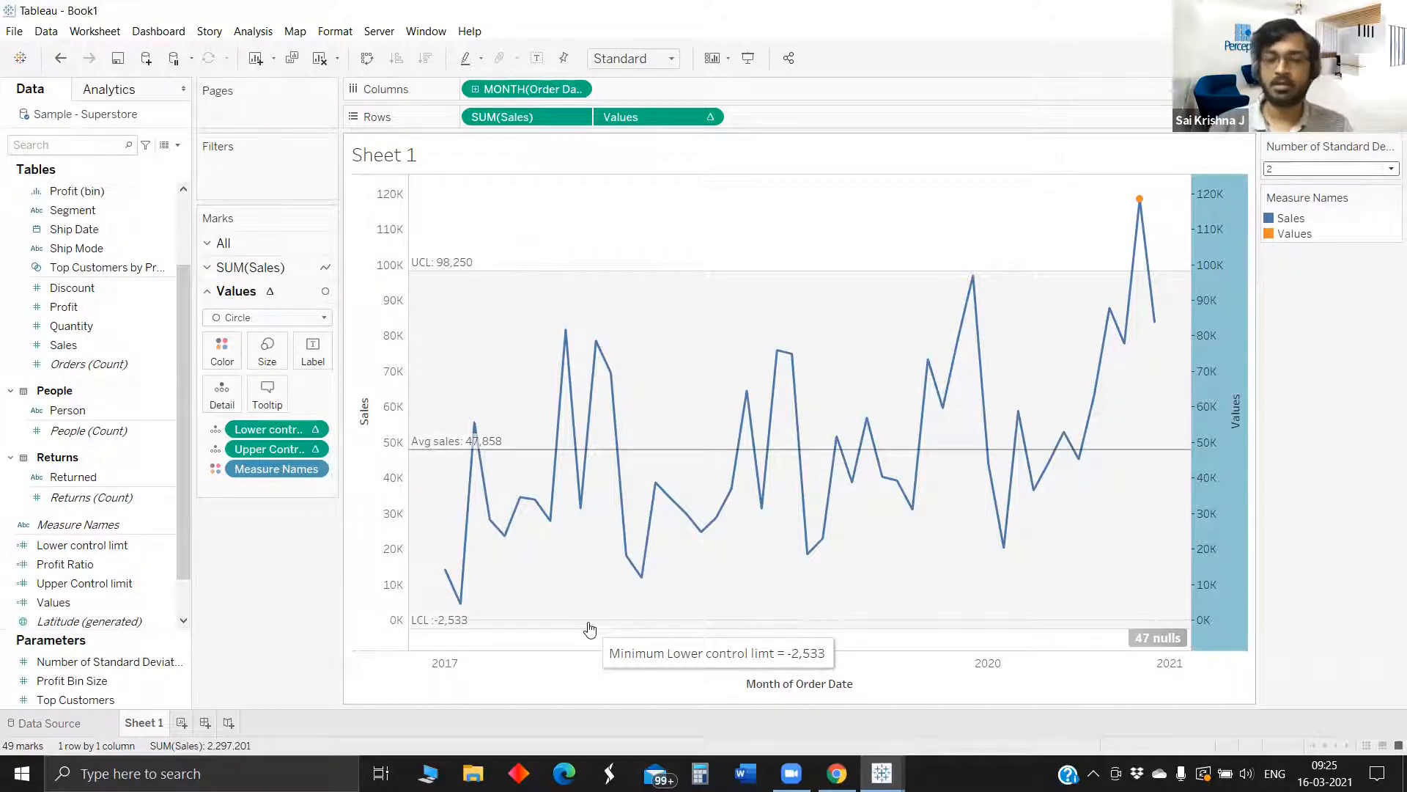
Hide the header of the secondary Values axis.
right_click(1214, 409)
click(1270, 580)
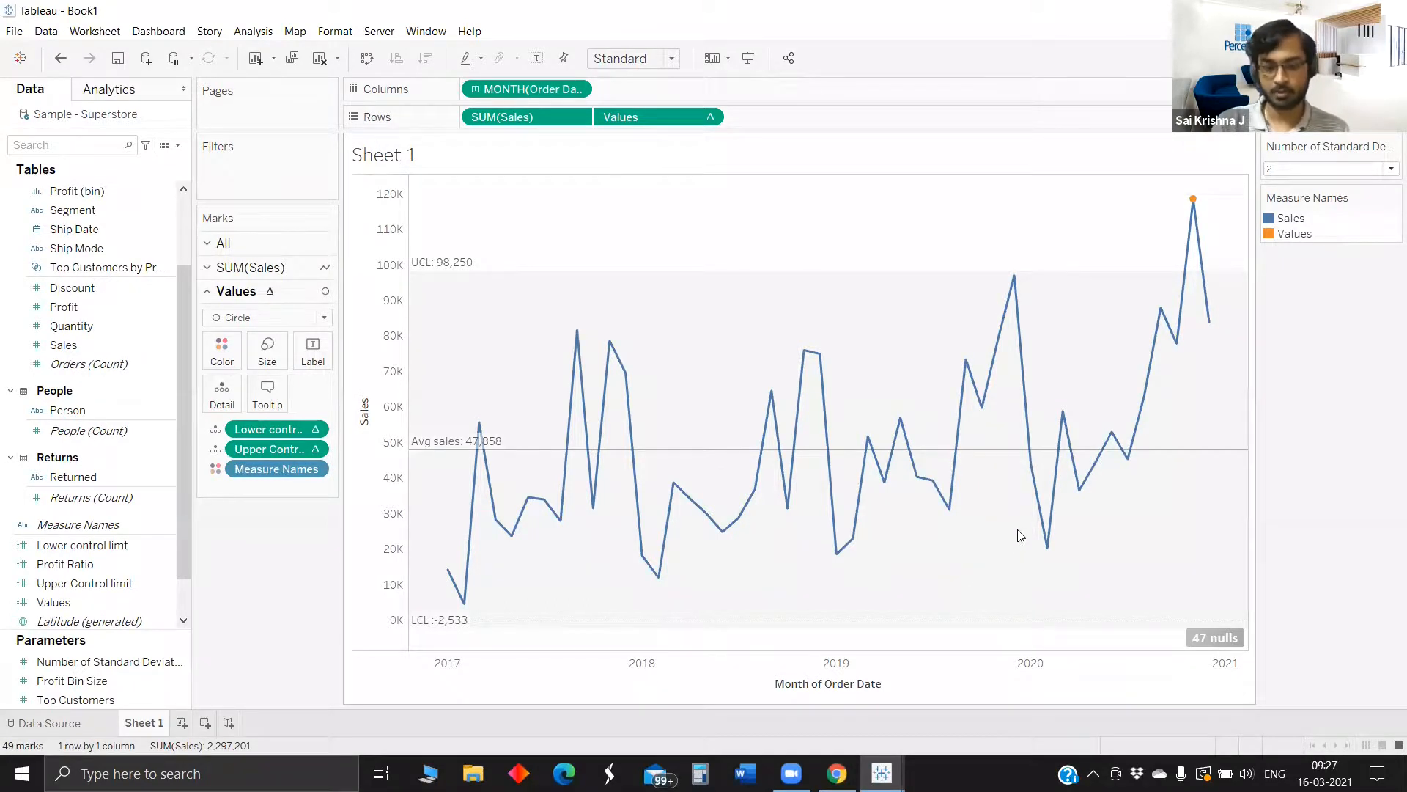
mouse_move(1063, 491)
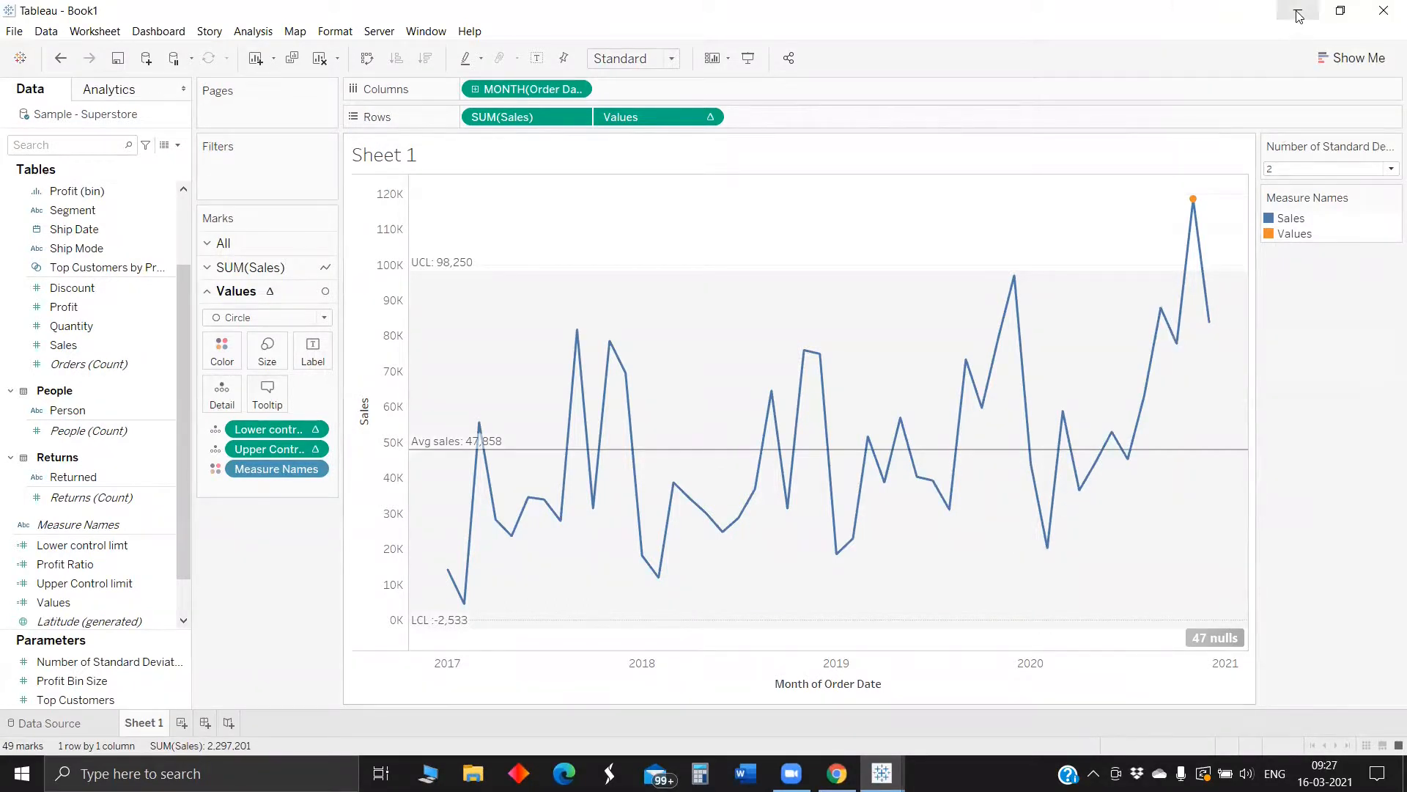